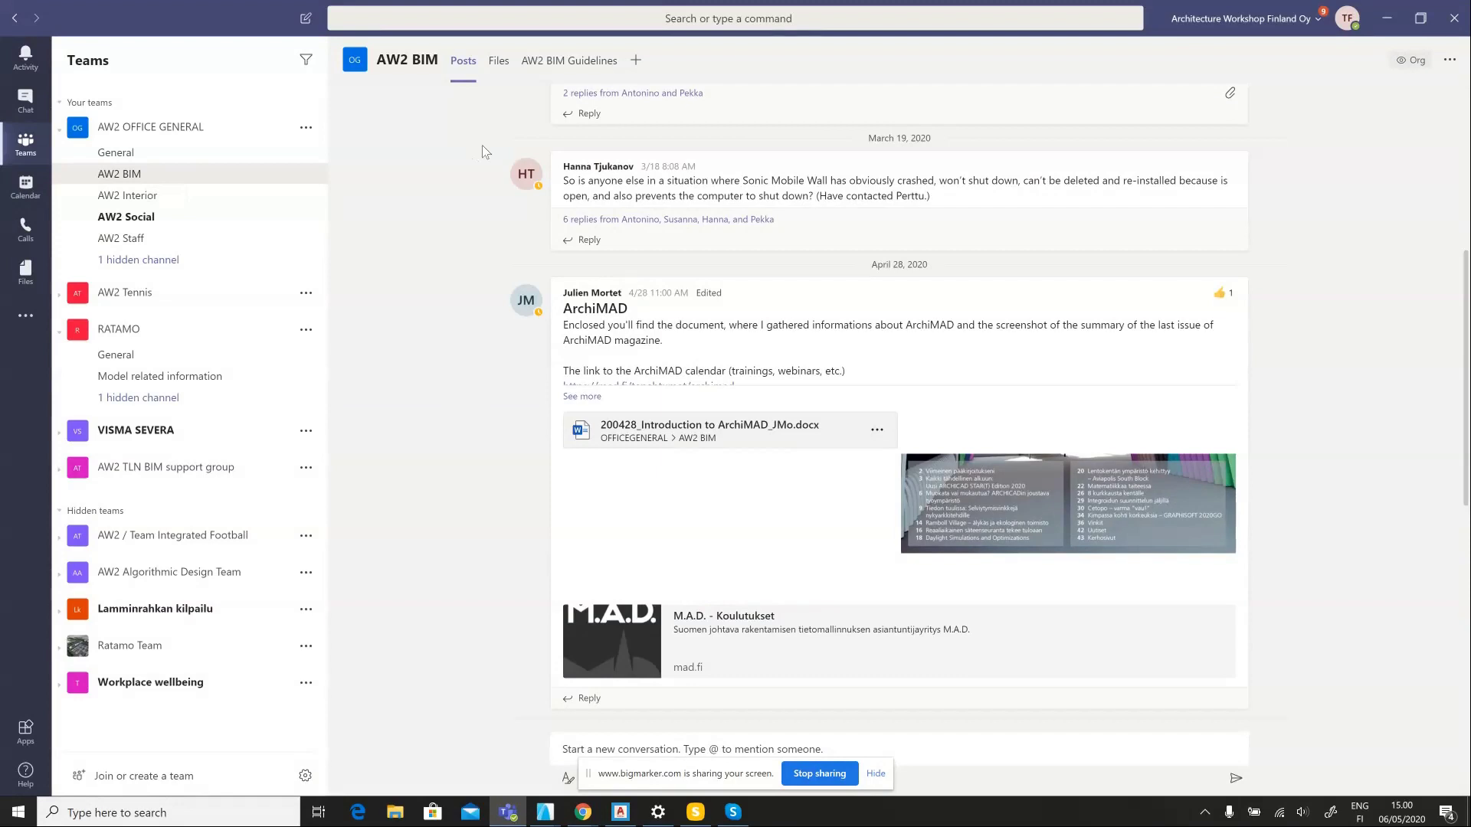
Add a Planner tab with a new plan named "Tasks" to the AW2 BIM channel
left_click(634, 58)
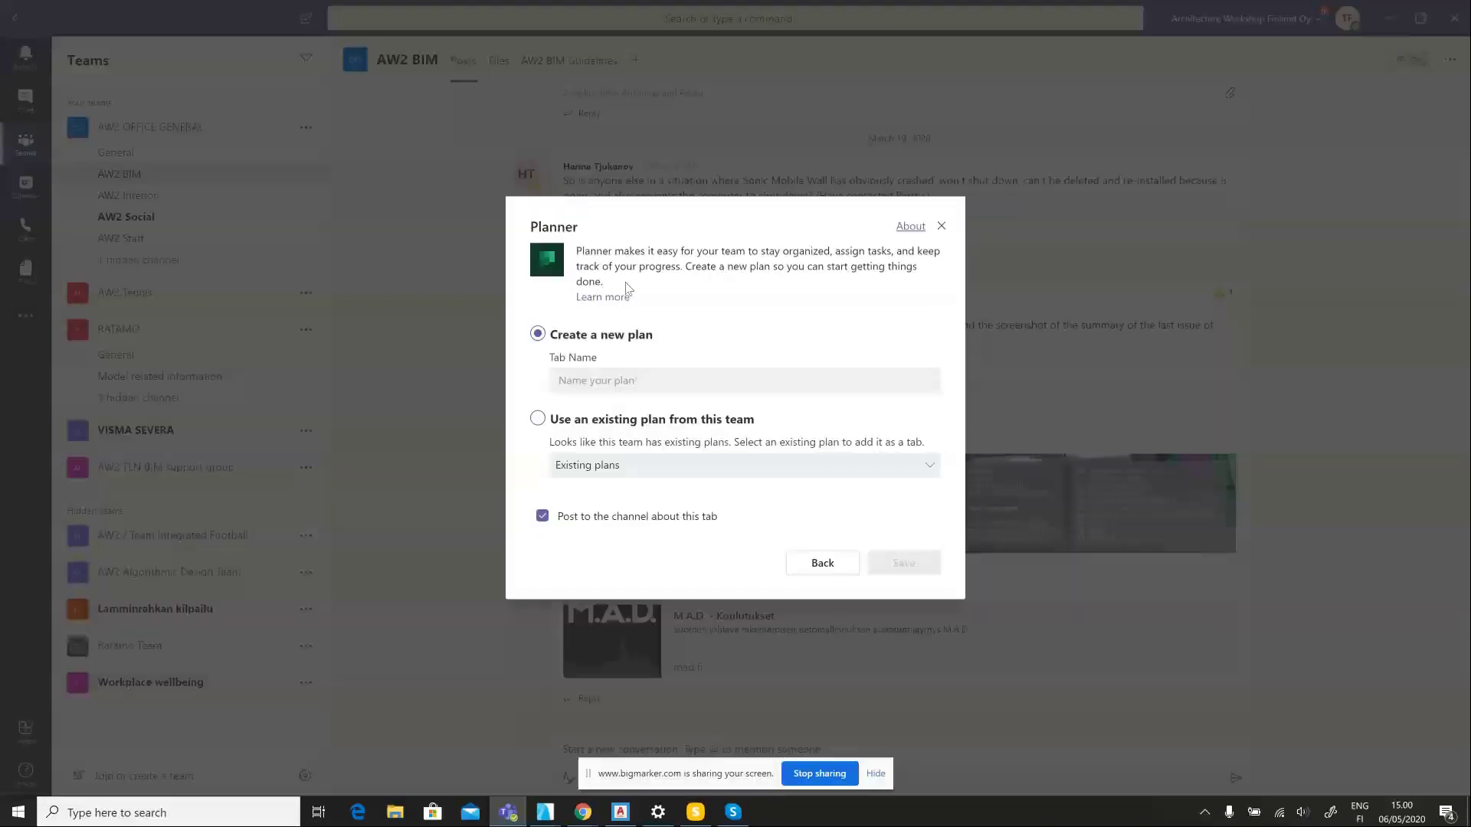
left_click(577, 382)
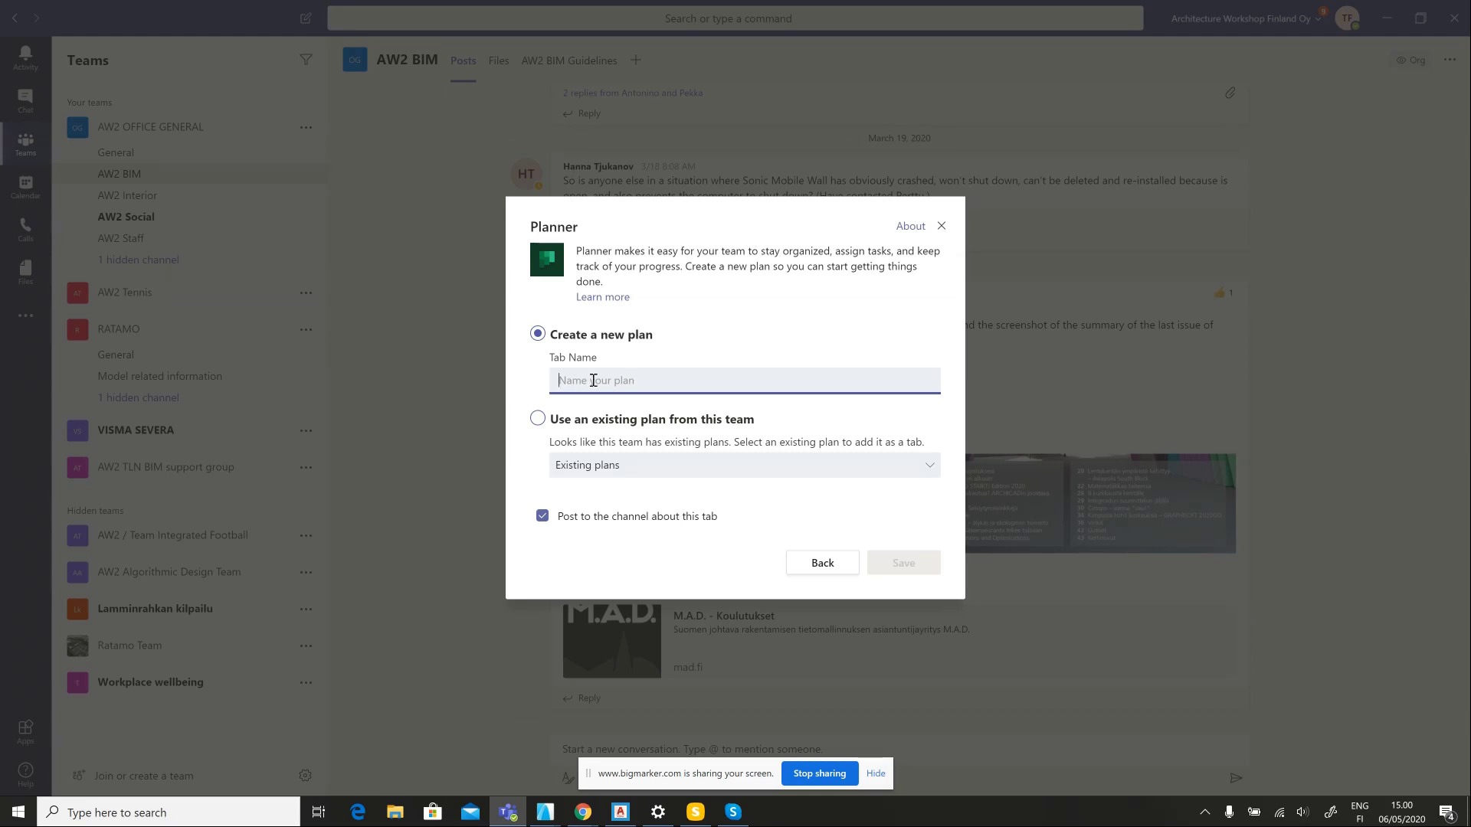
type("Tasks")
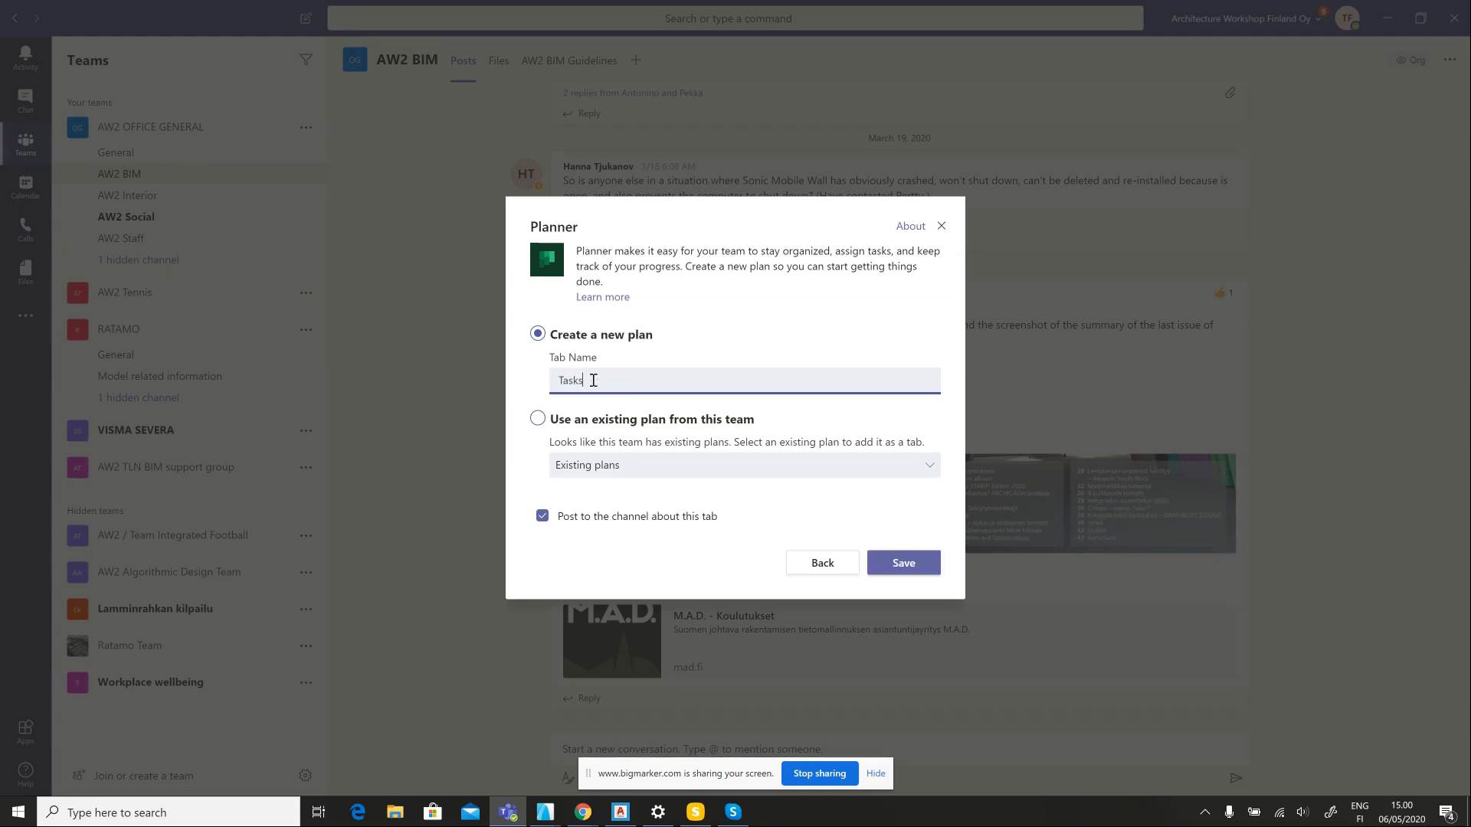
left_click(908, 565)
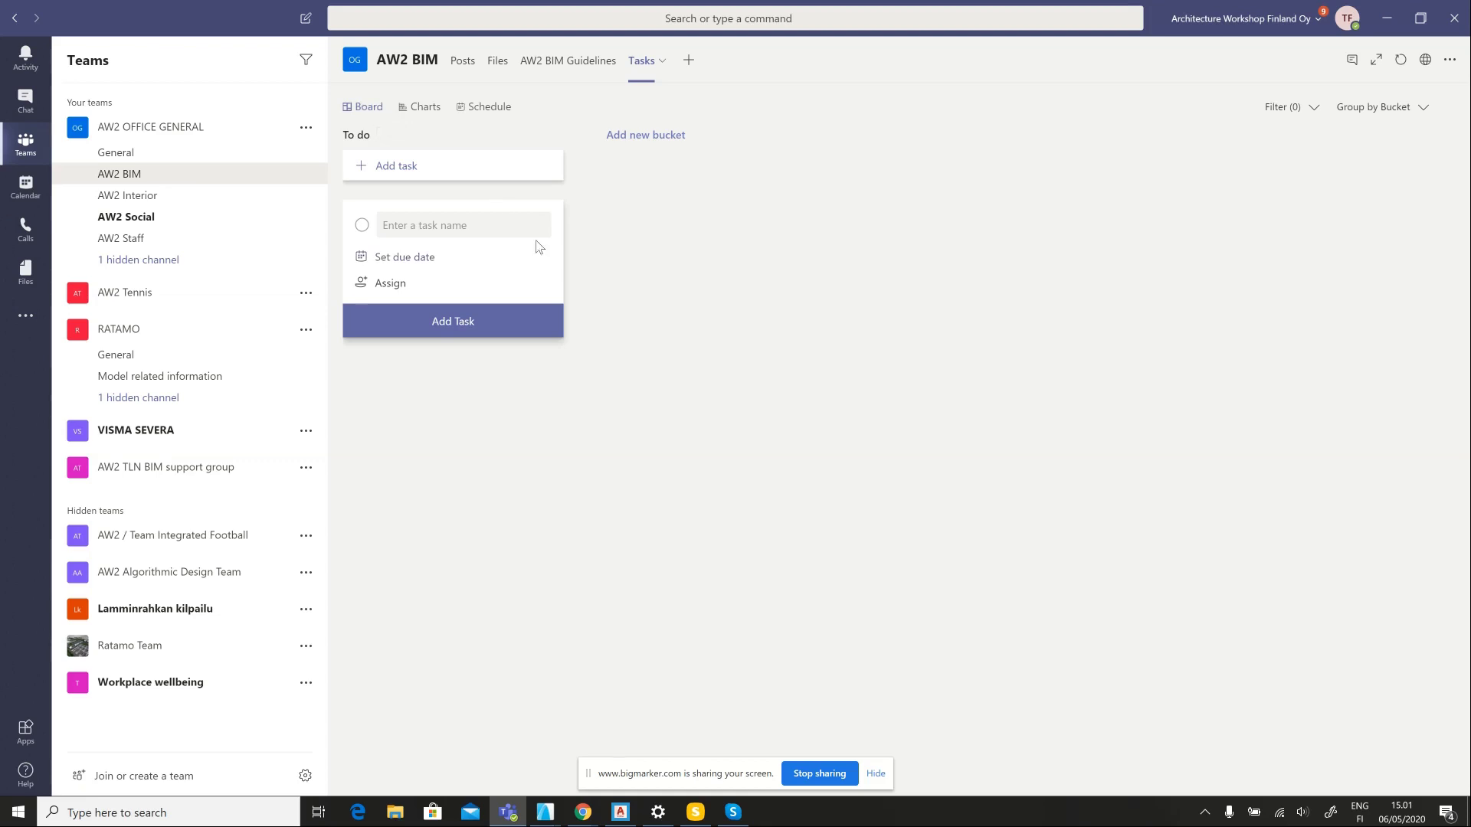
View the empty plan's charts and monthly schedule, and return to the board
left_click(425, 109)
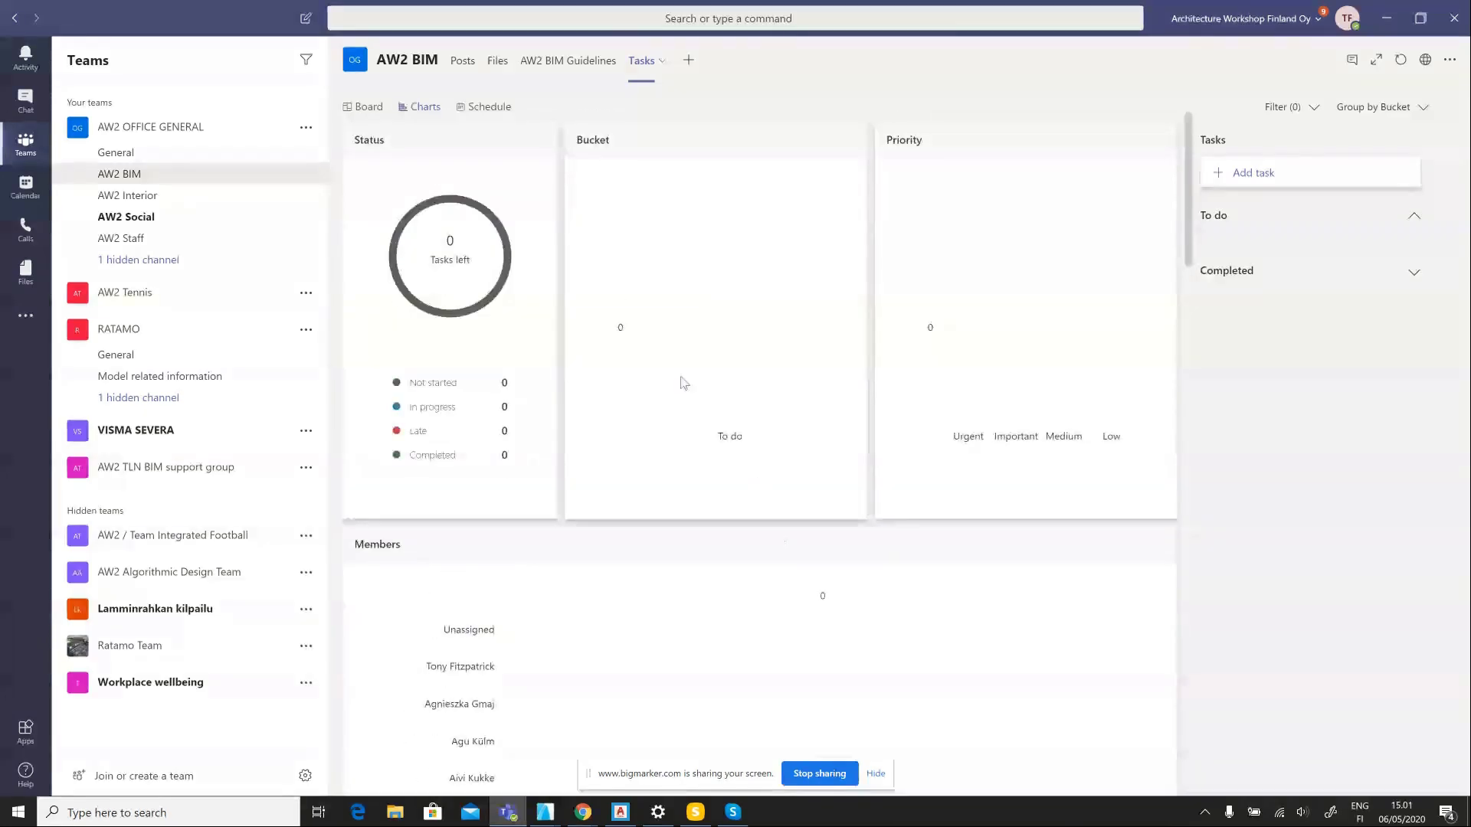
left_click(485, 111)
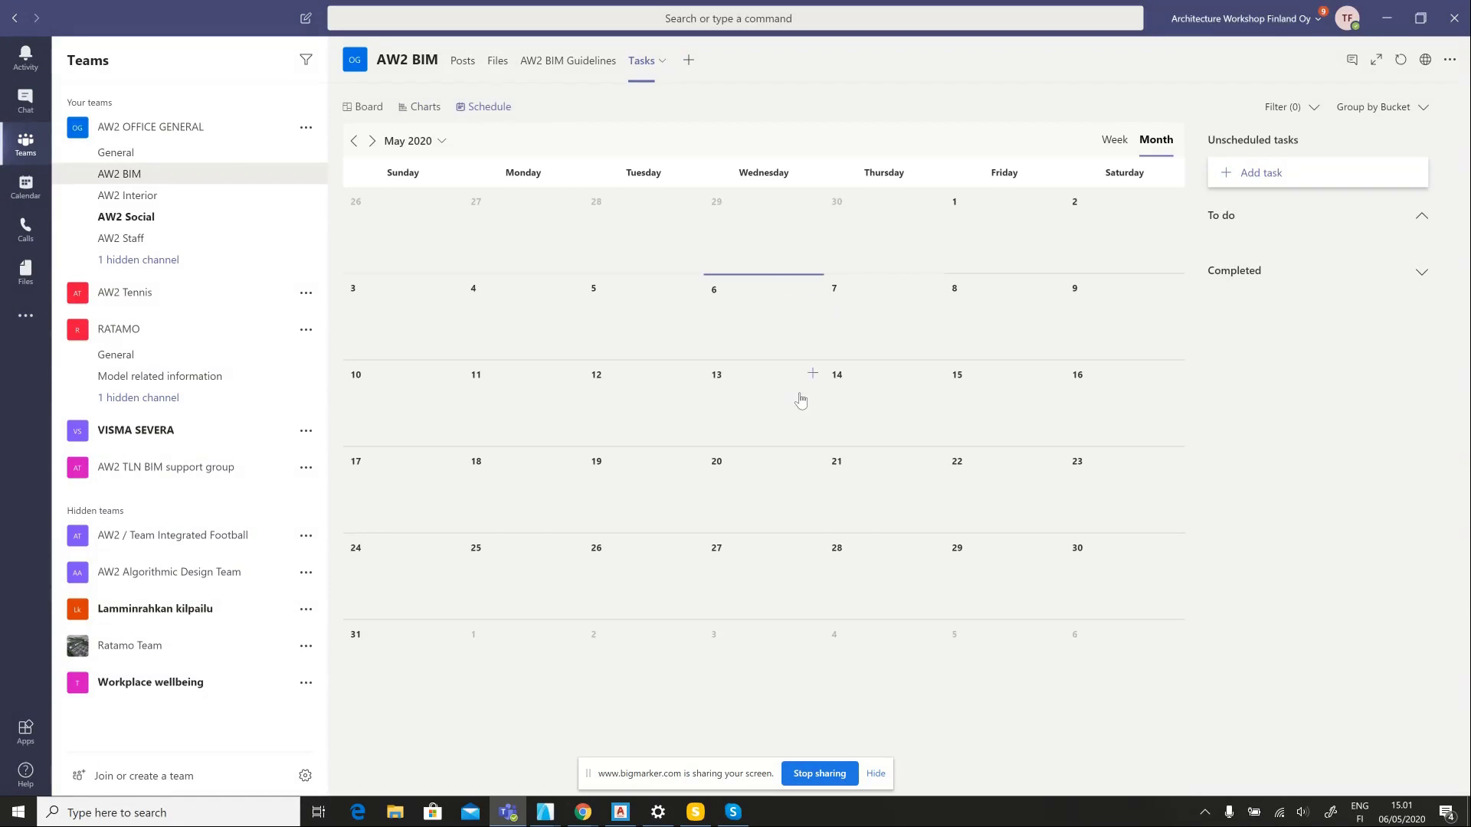
left_click(370, 109)
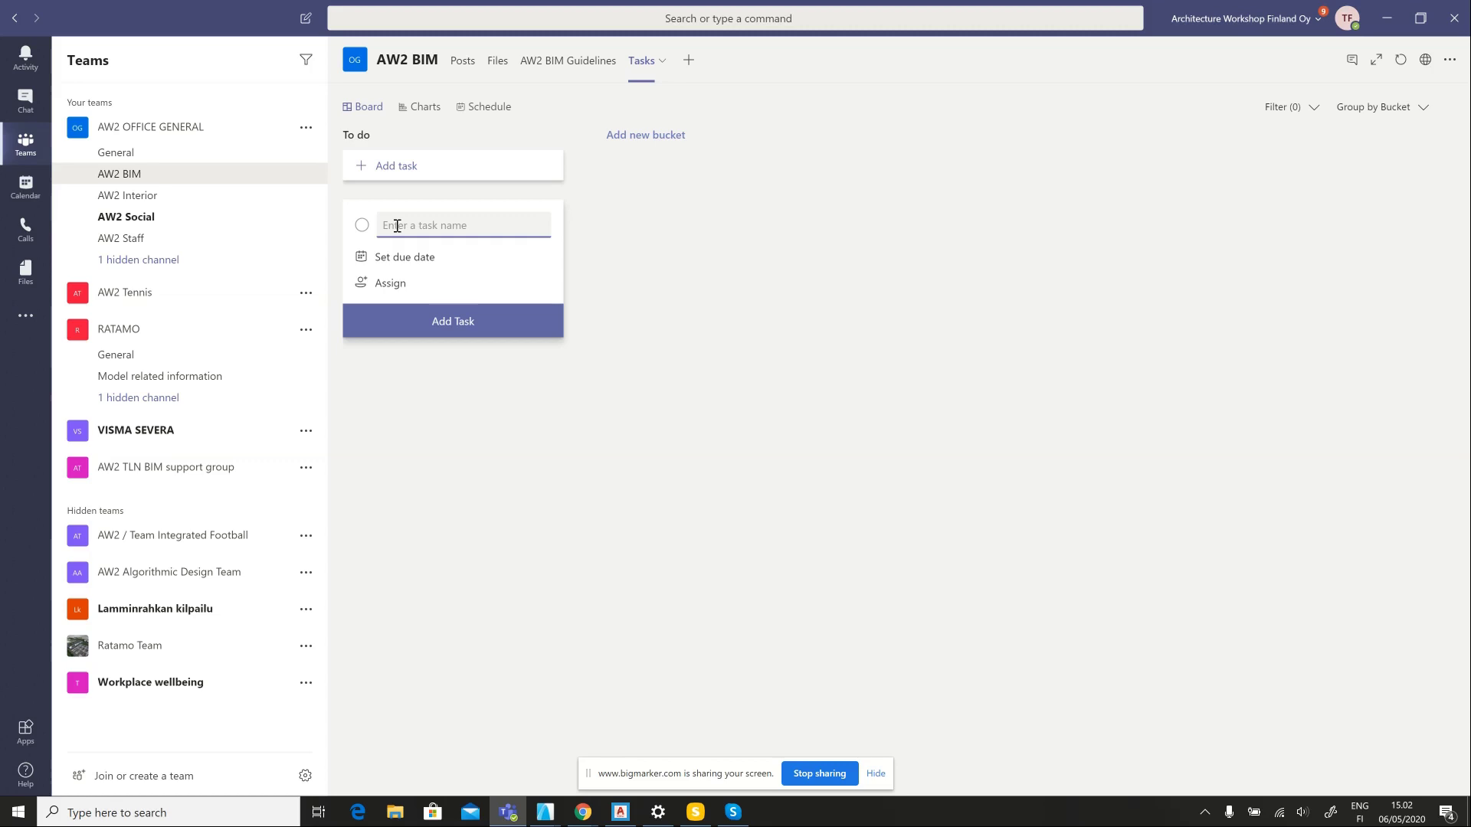
Add the task "Do the first task" to the To do bucket, due May 7, 2020 and assigned to a team member
type("Do the first task")
left_click(421, 260)
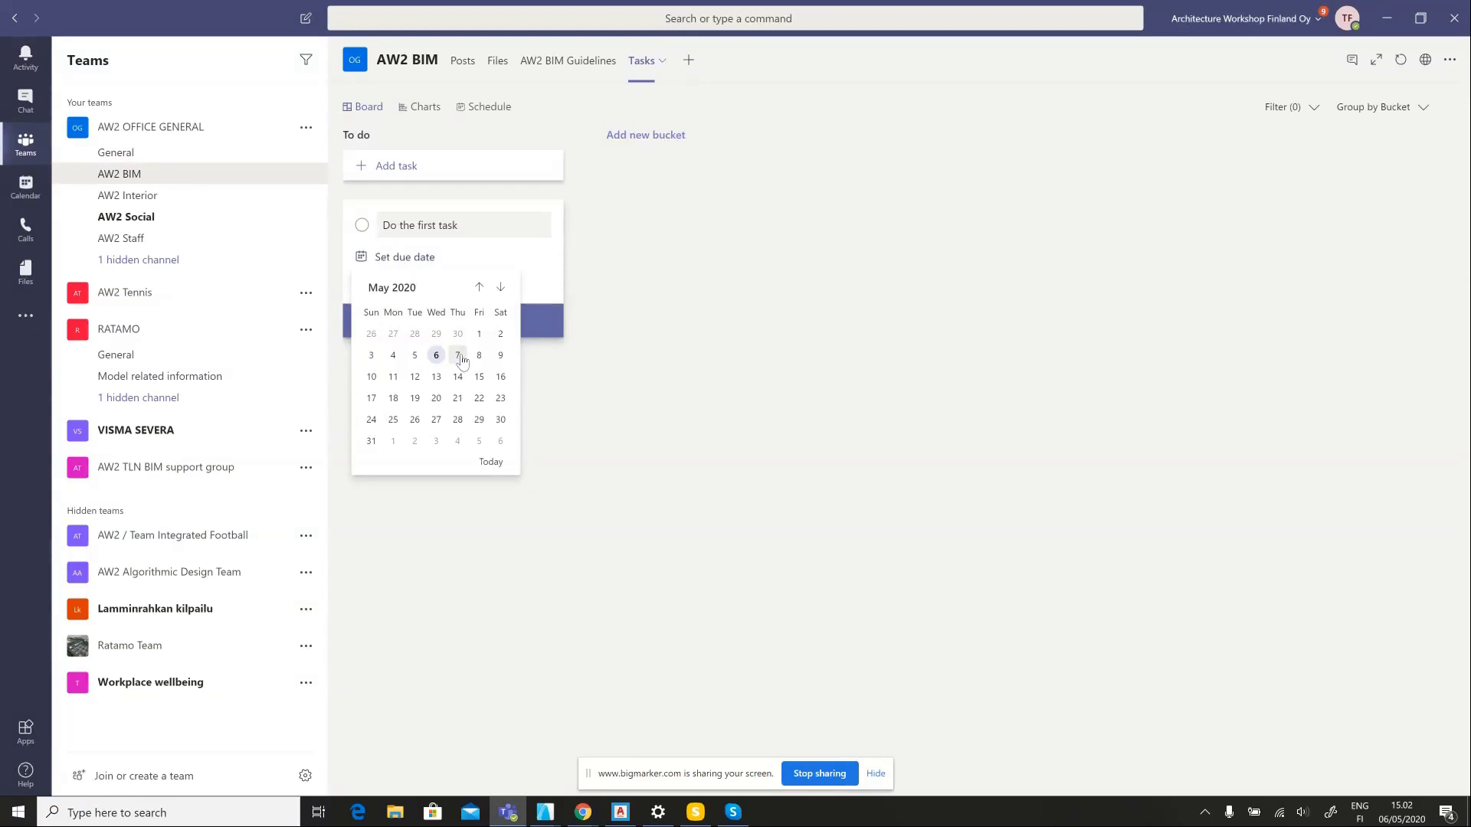
left_click(459, 357)
left_click(392, 285)
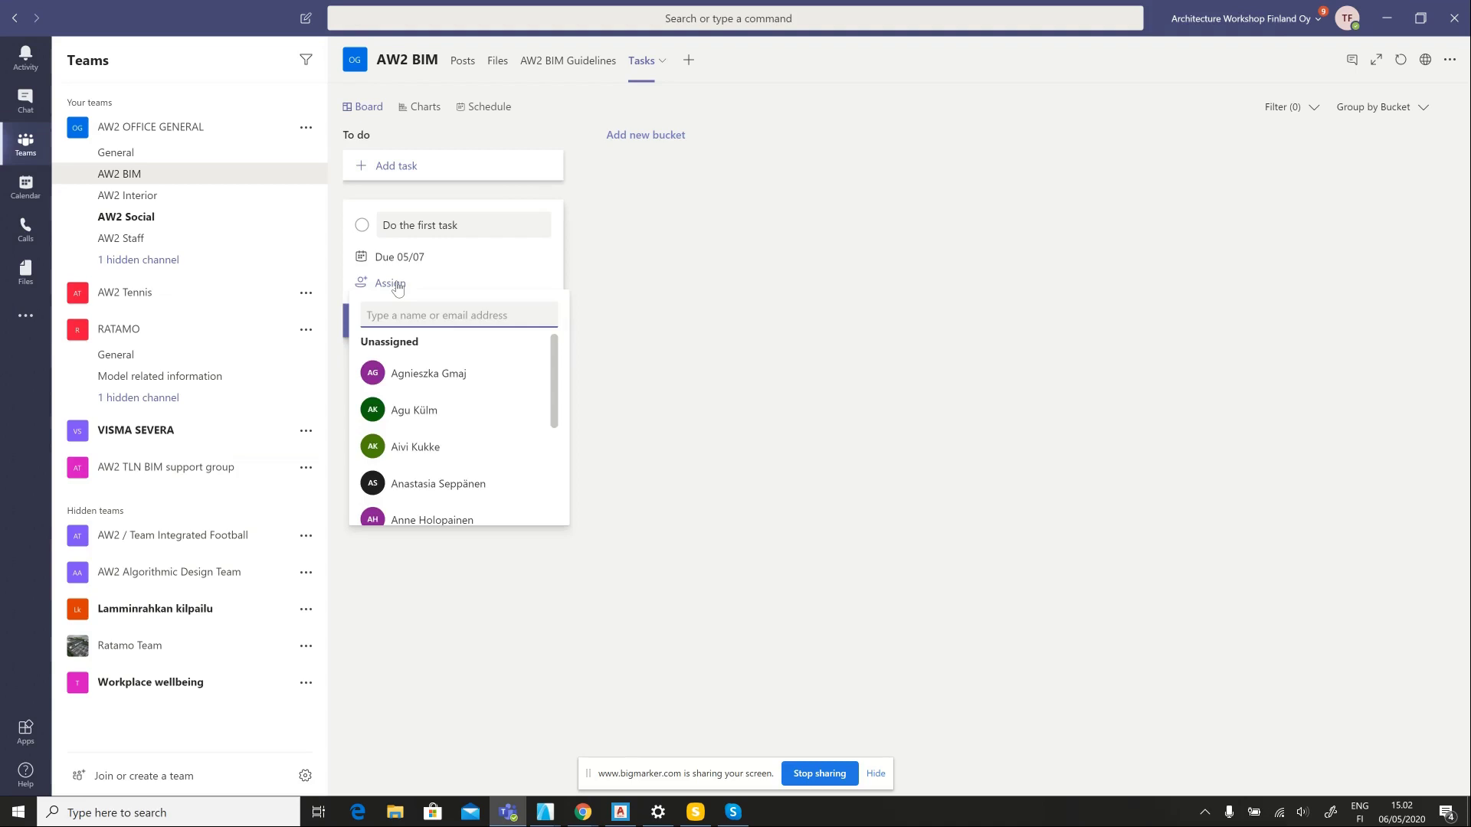
scroll(492, 399, "down", 3)
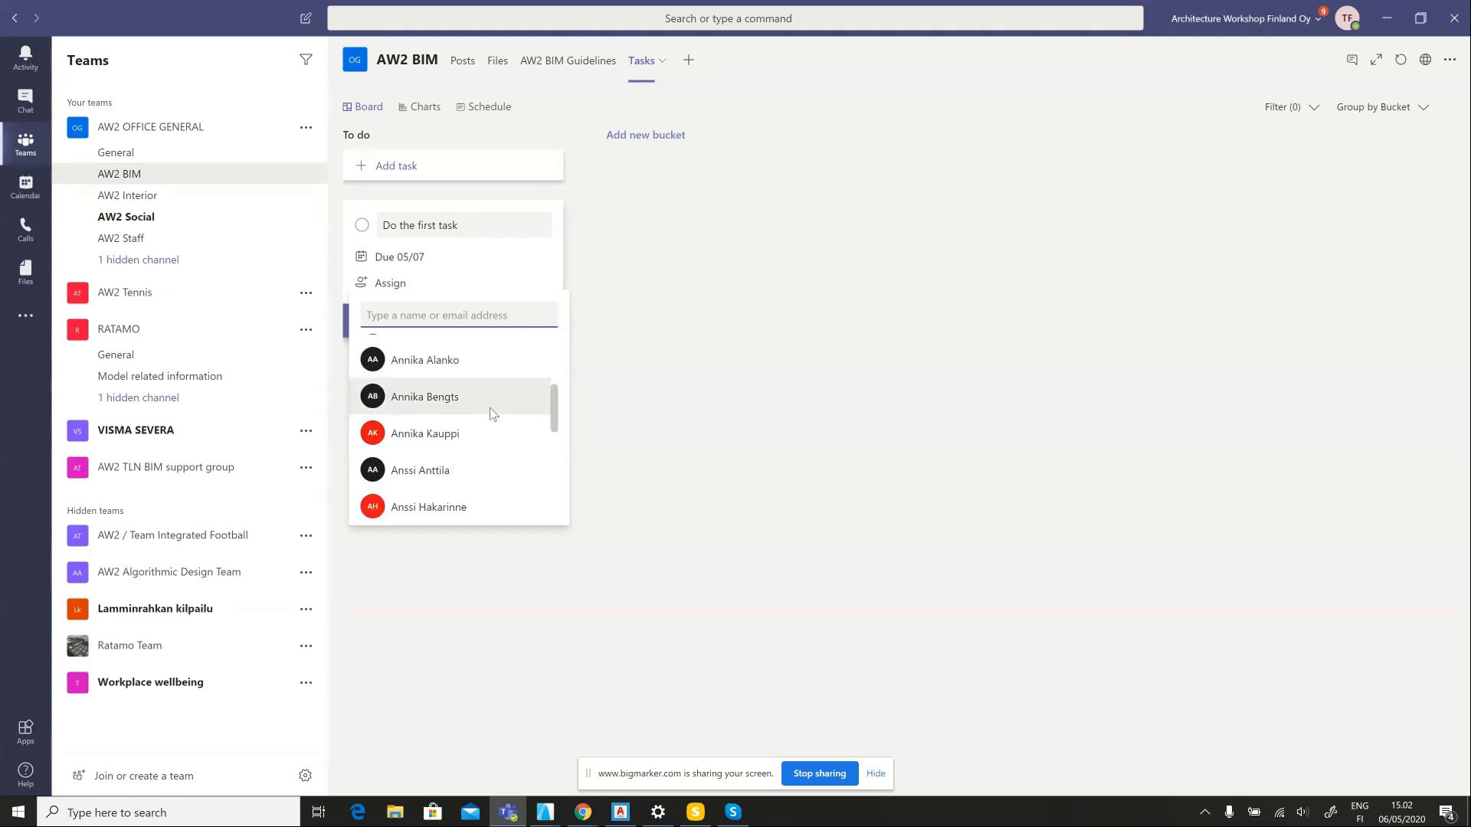
scroll(490, 417, "down", 3)
scroll(487, 422, "down", 3)
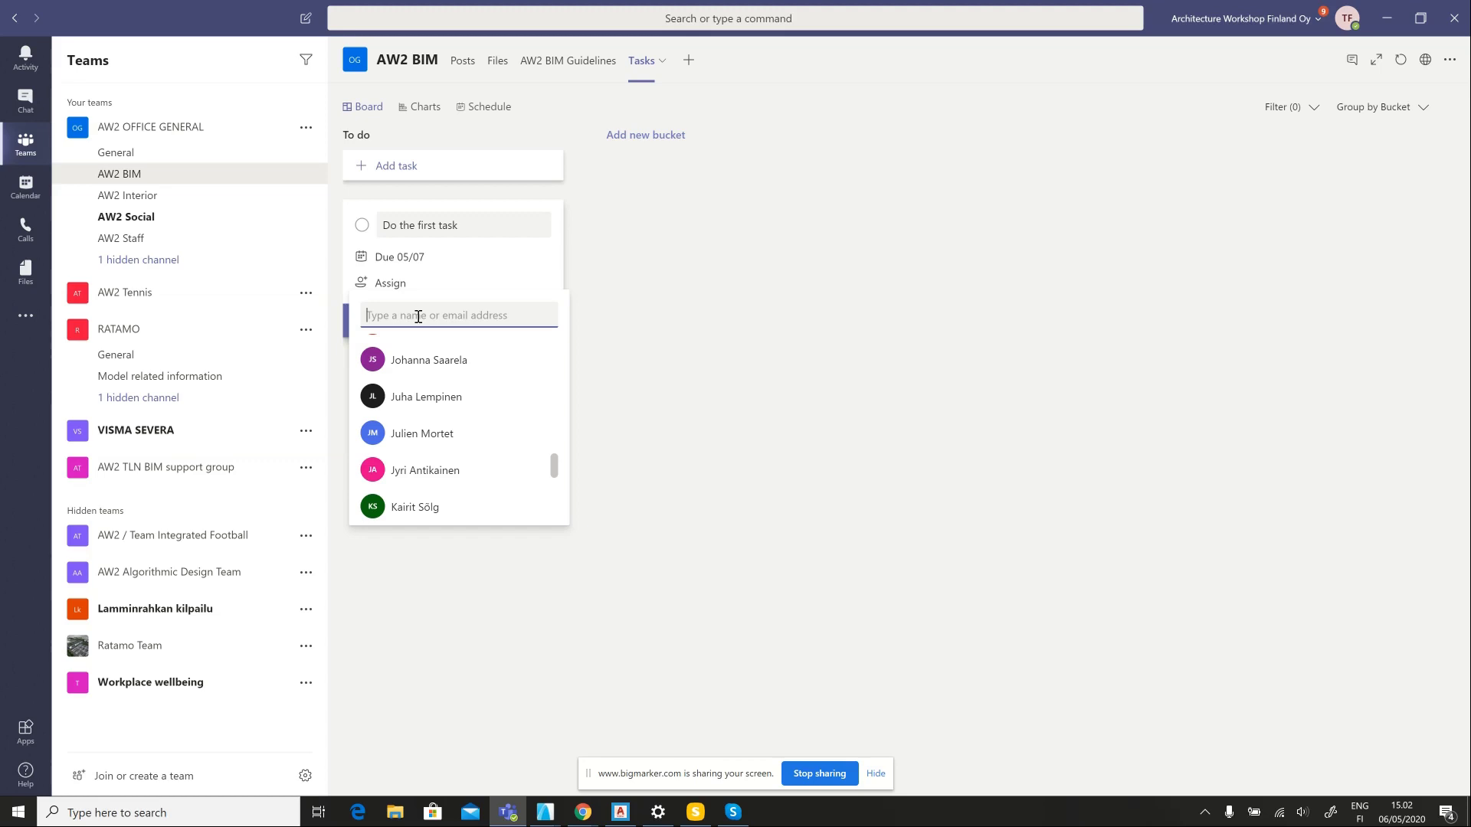
type("tony")
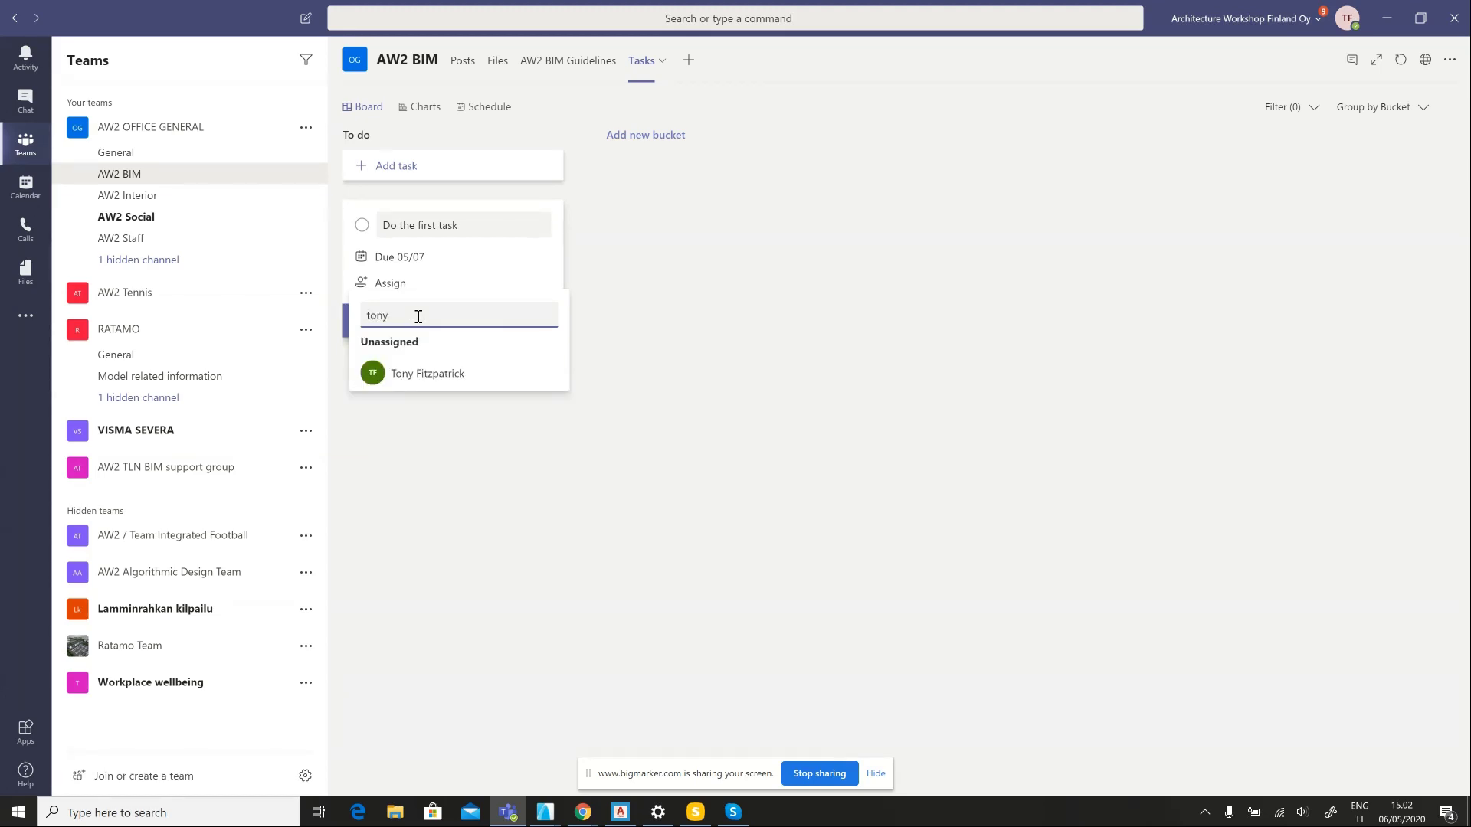
left_click(439, 377)
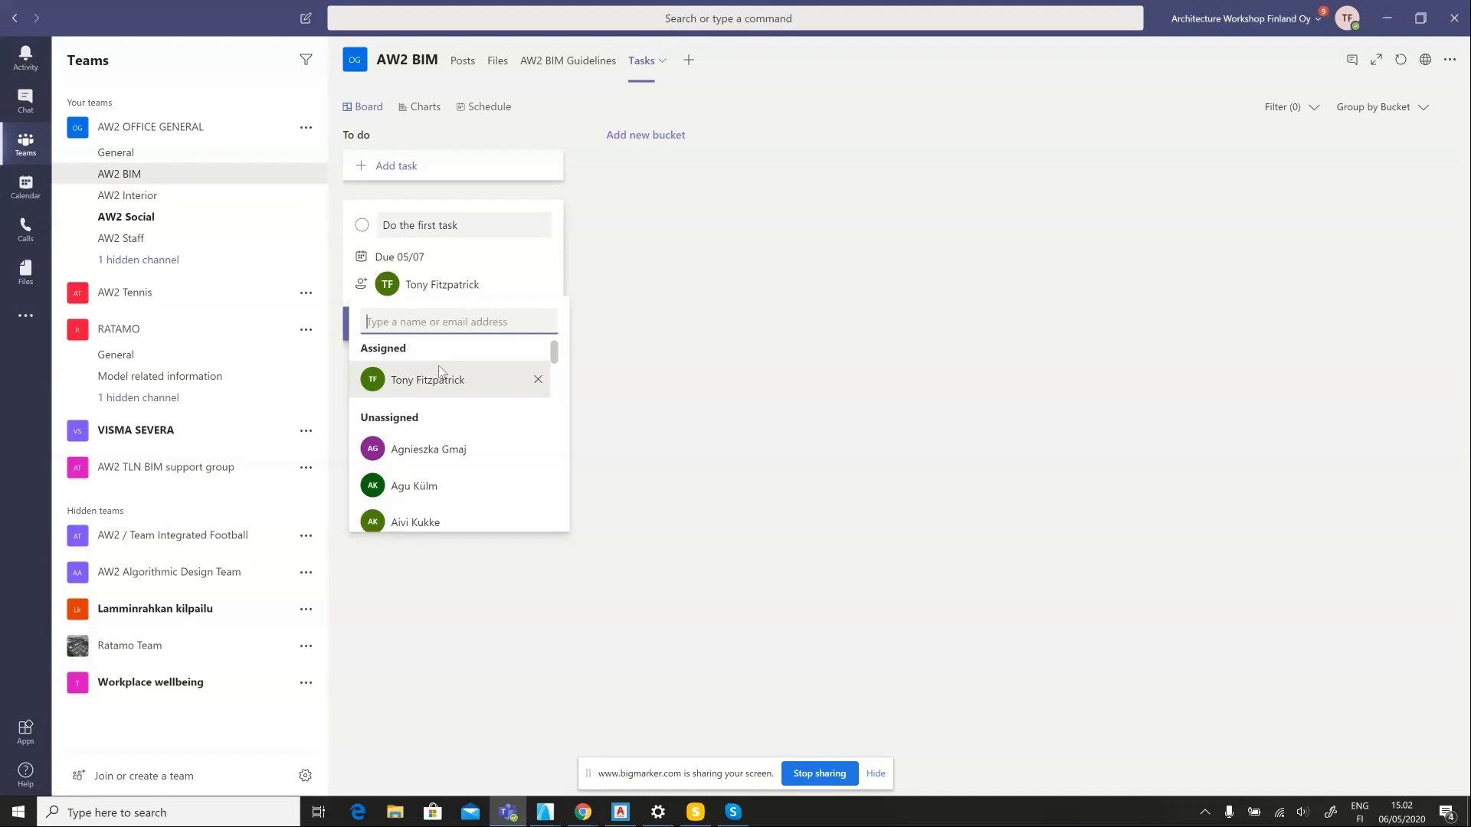
left_click(608, 380)
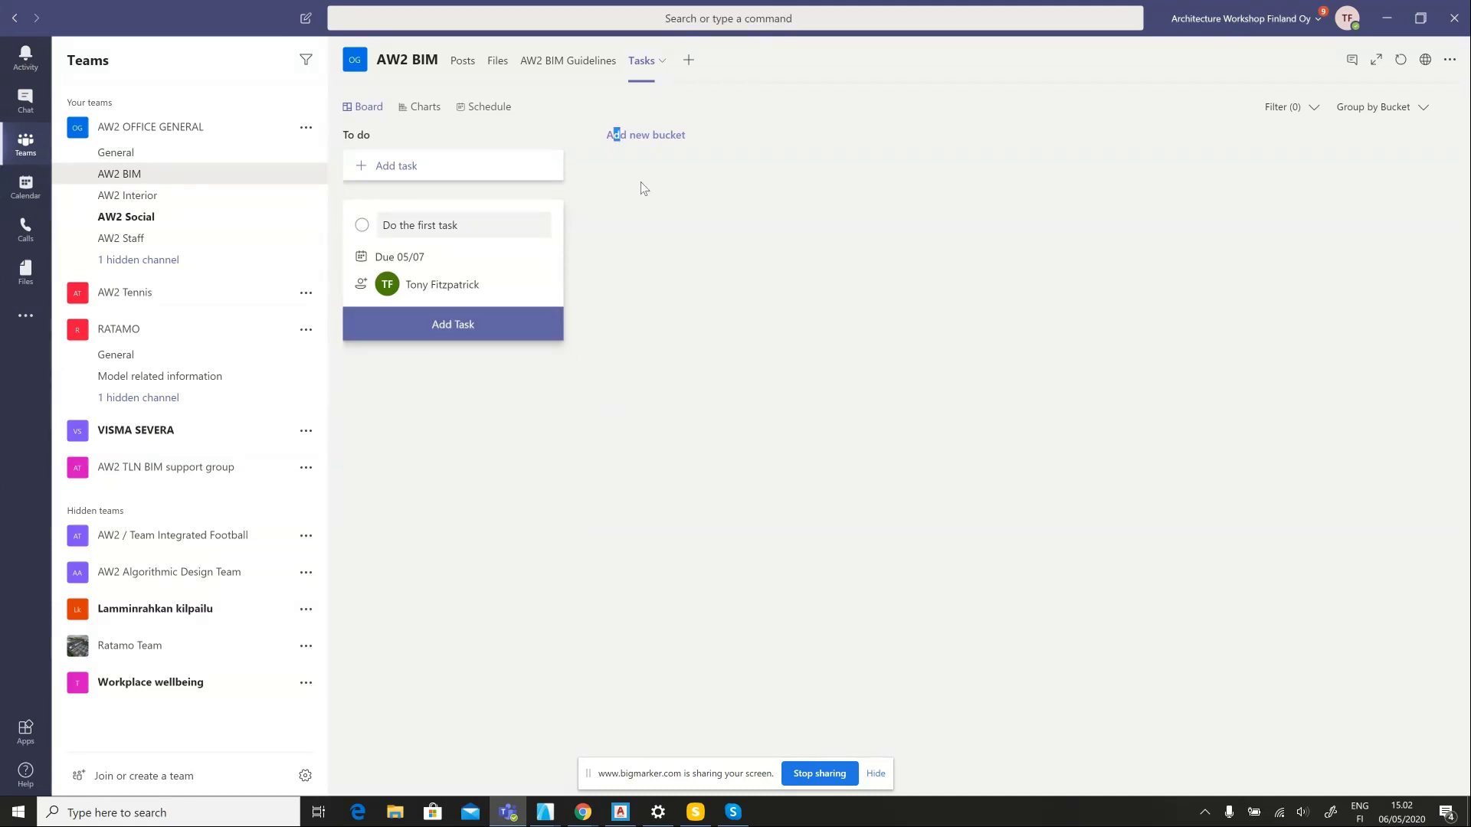
left_click(459, 326)
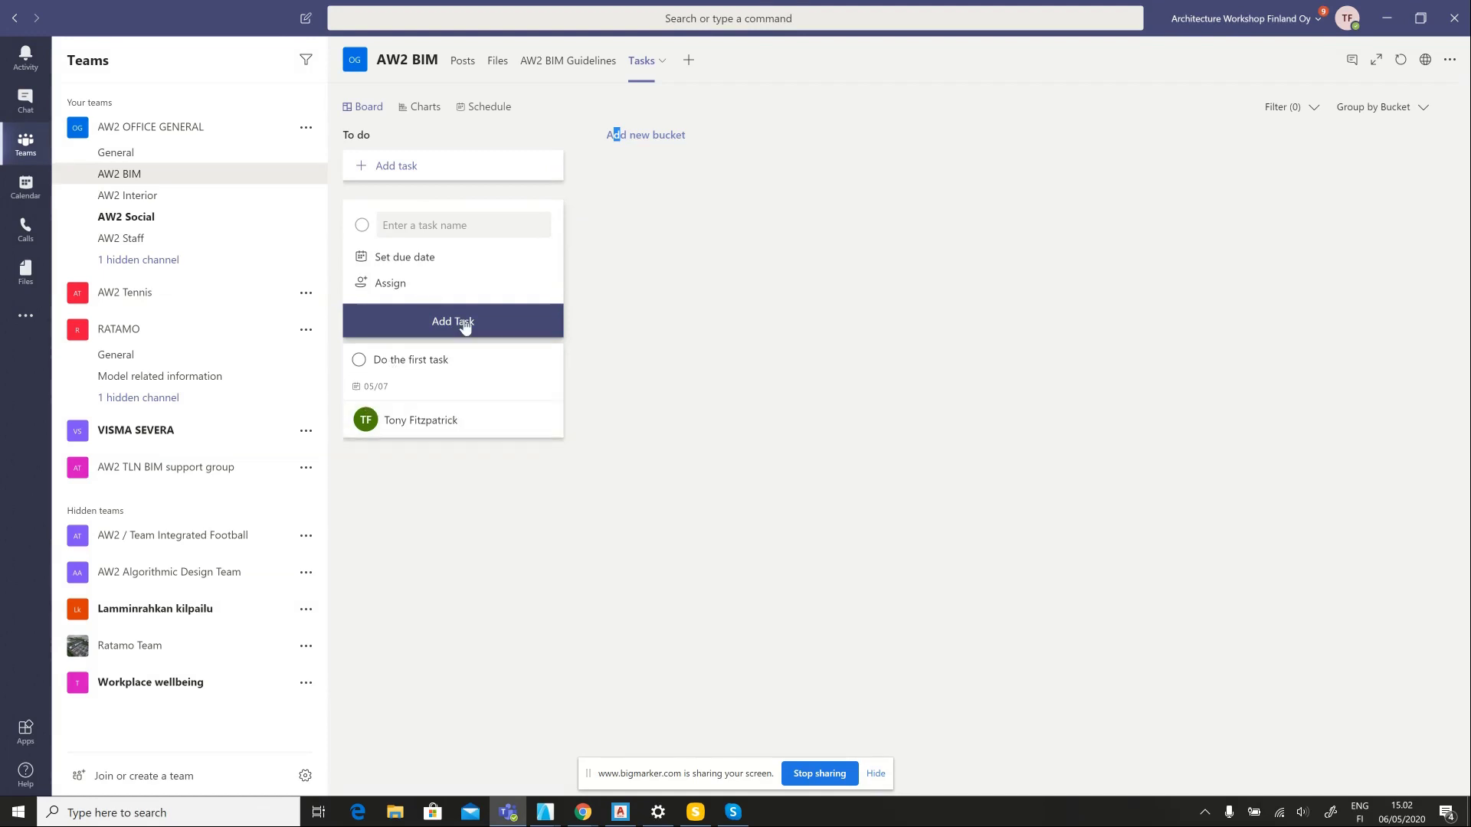
Add a second To do task, "Do another task", due May 14, 2020 and assigned to the same team member
left_click(422, 232)
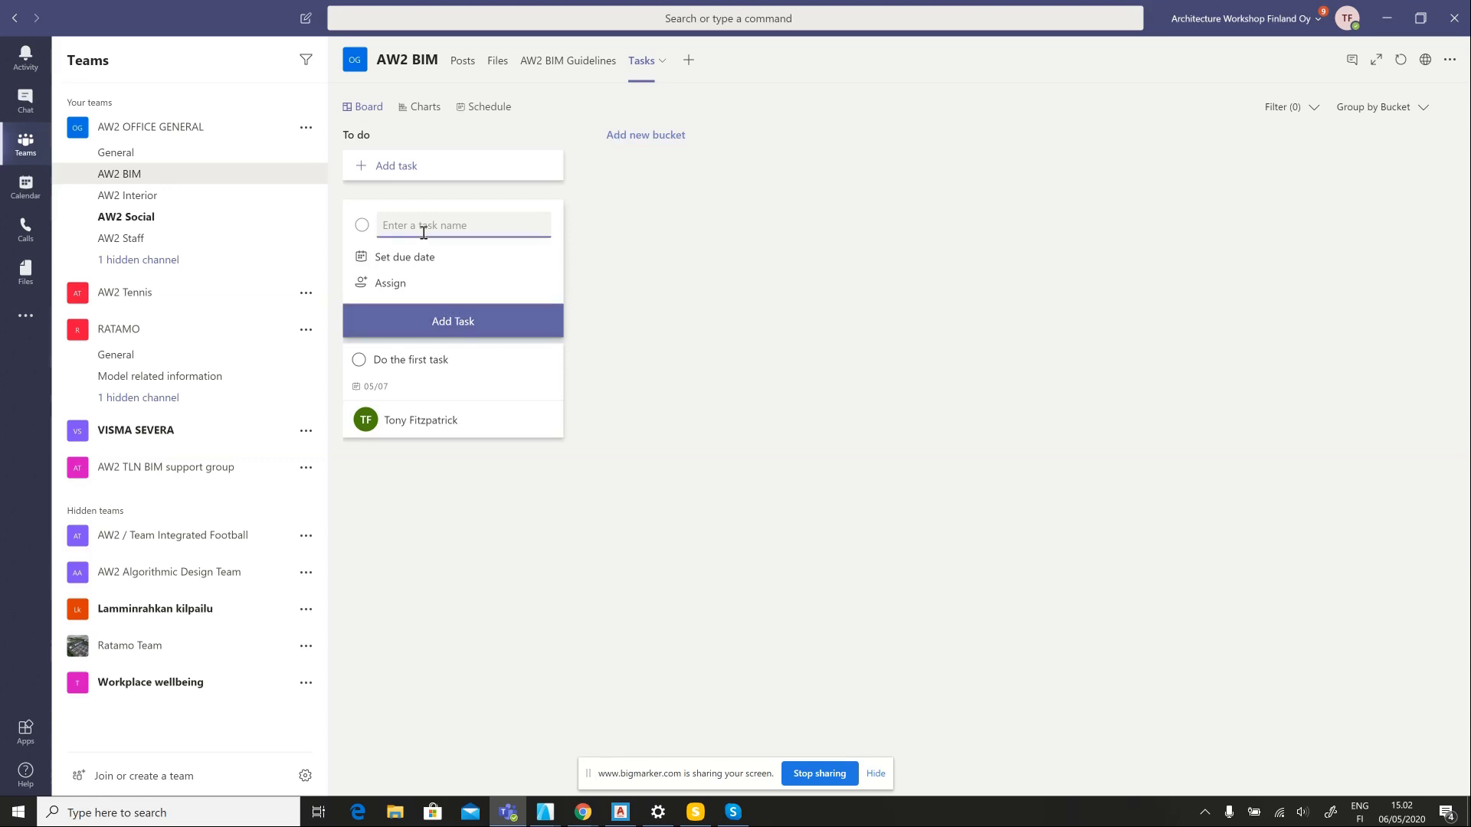
type("Do another task")
left_click(445, 250)
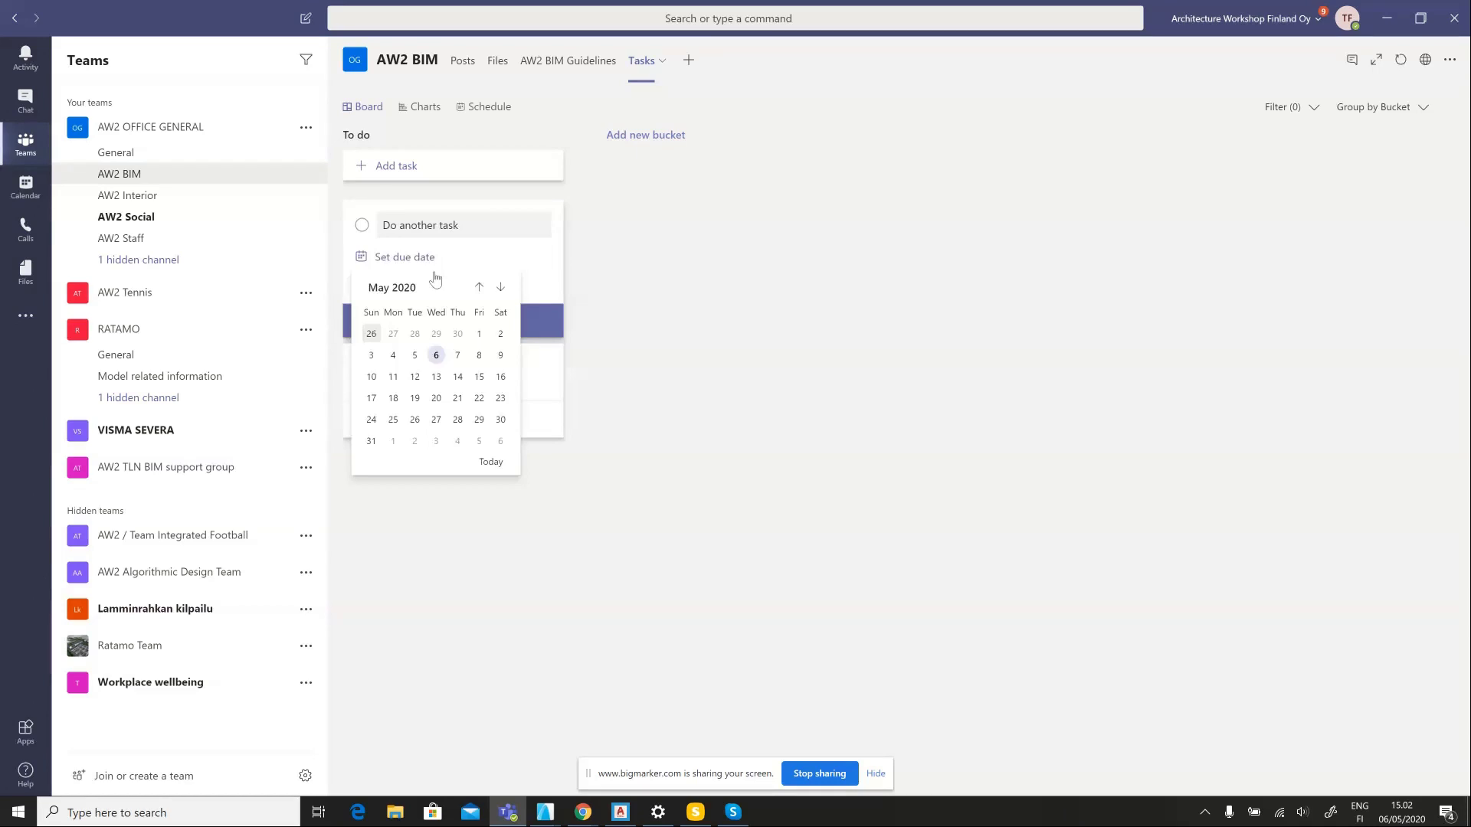
left_click(460, 380)
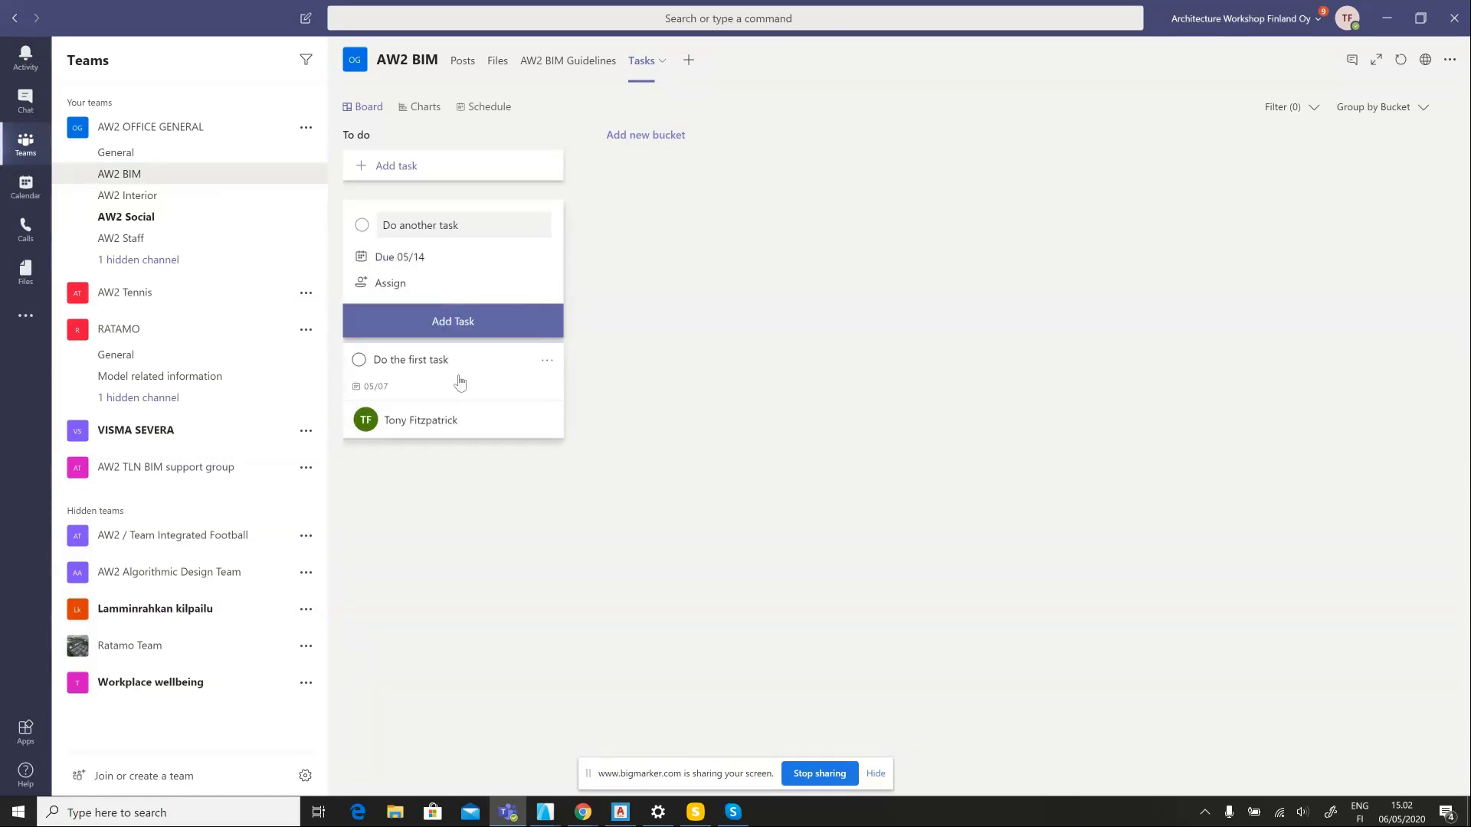
left_click(391, 285)
type("tony")
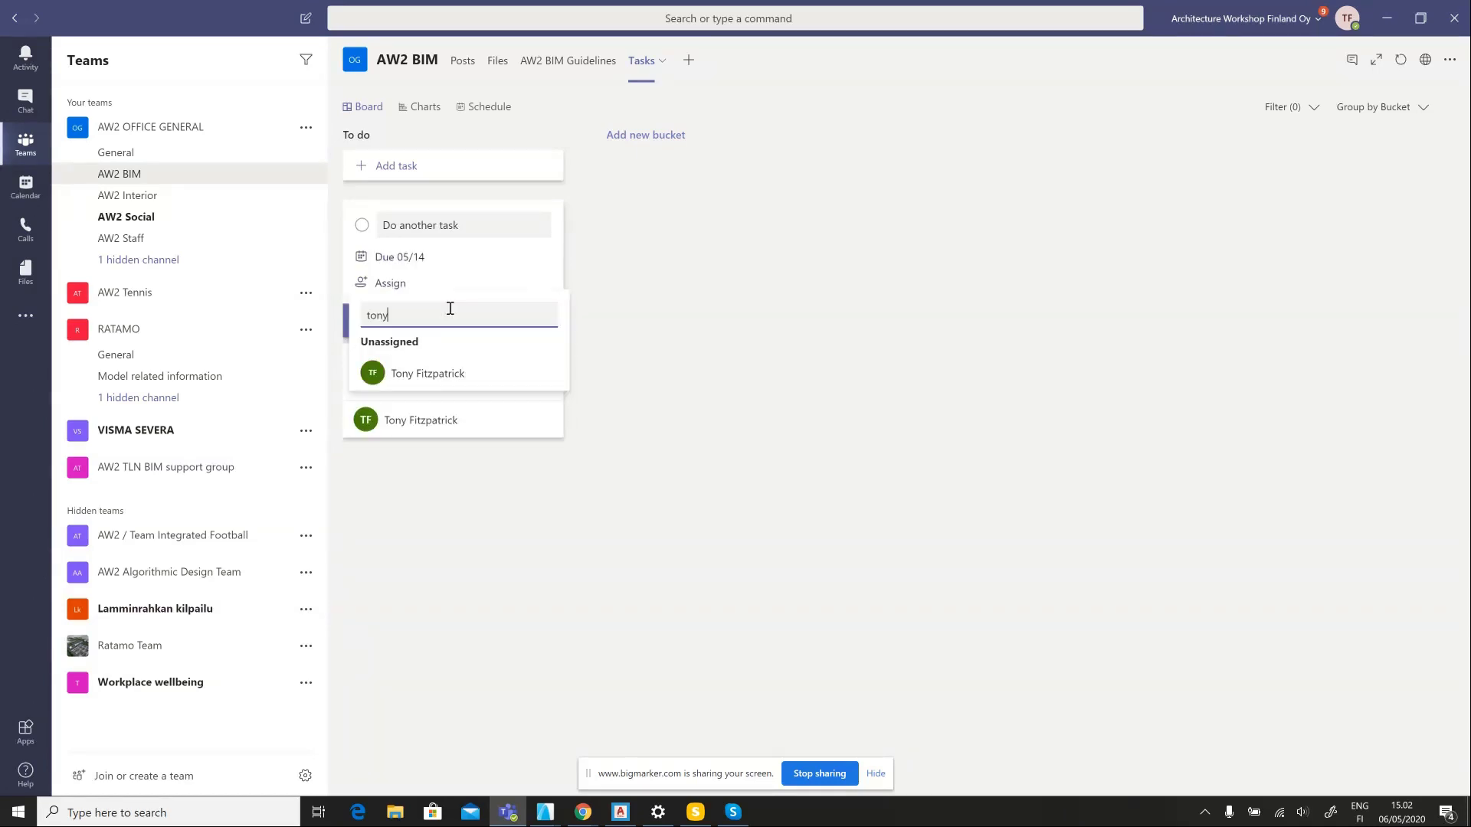
left_click(418, 374)
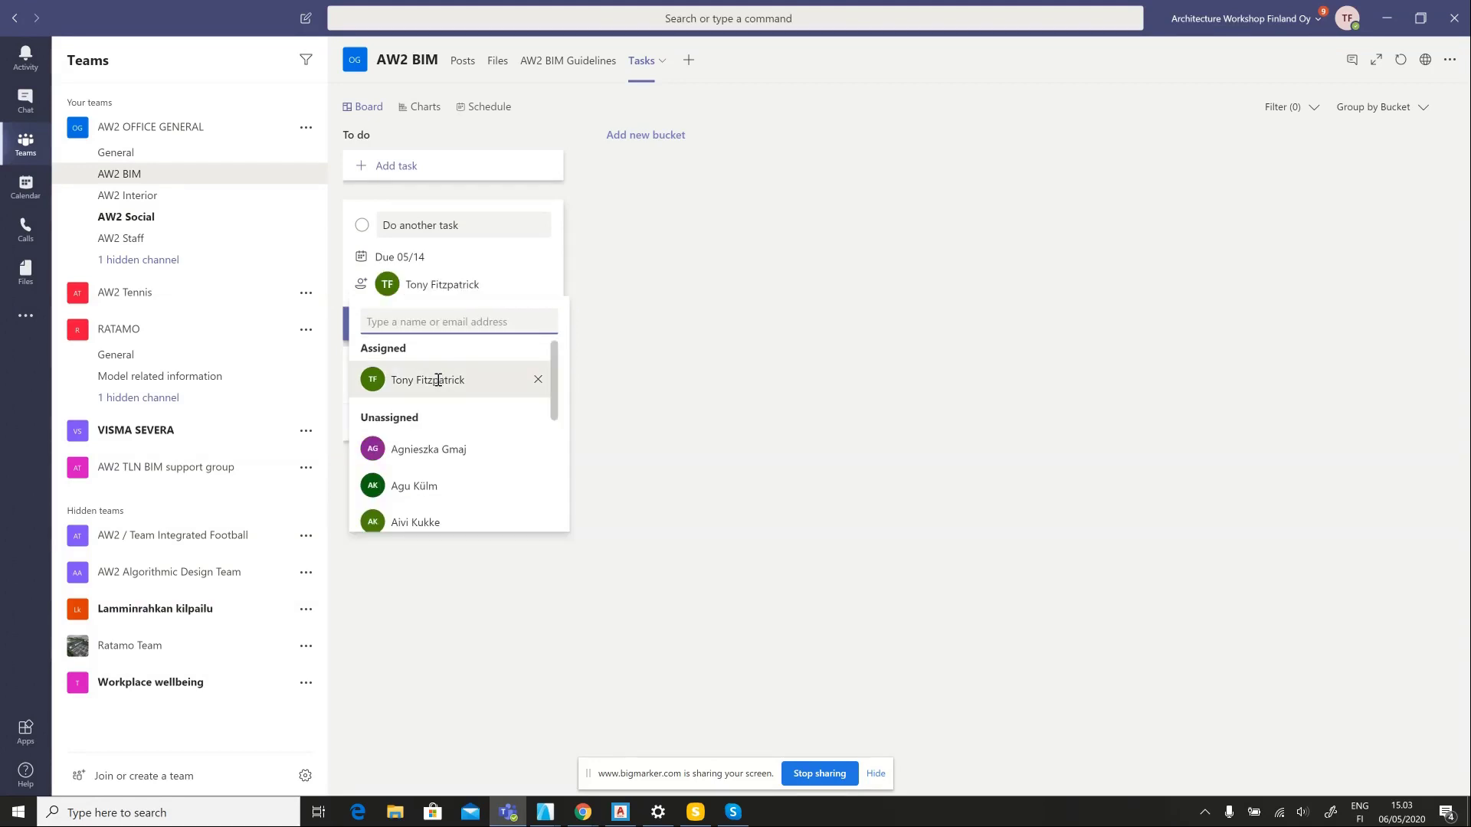
key("Escape")
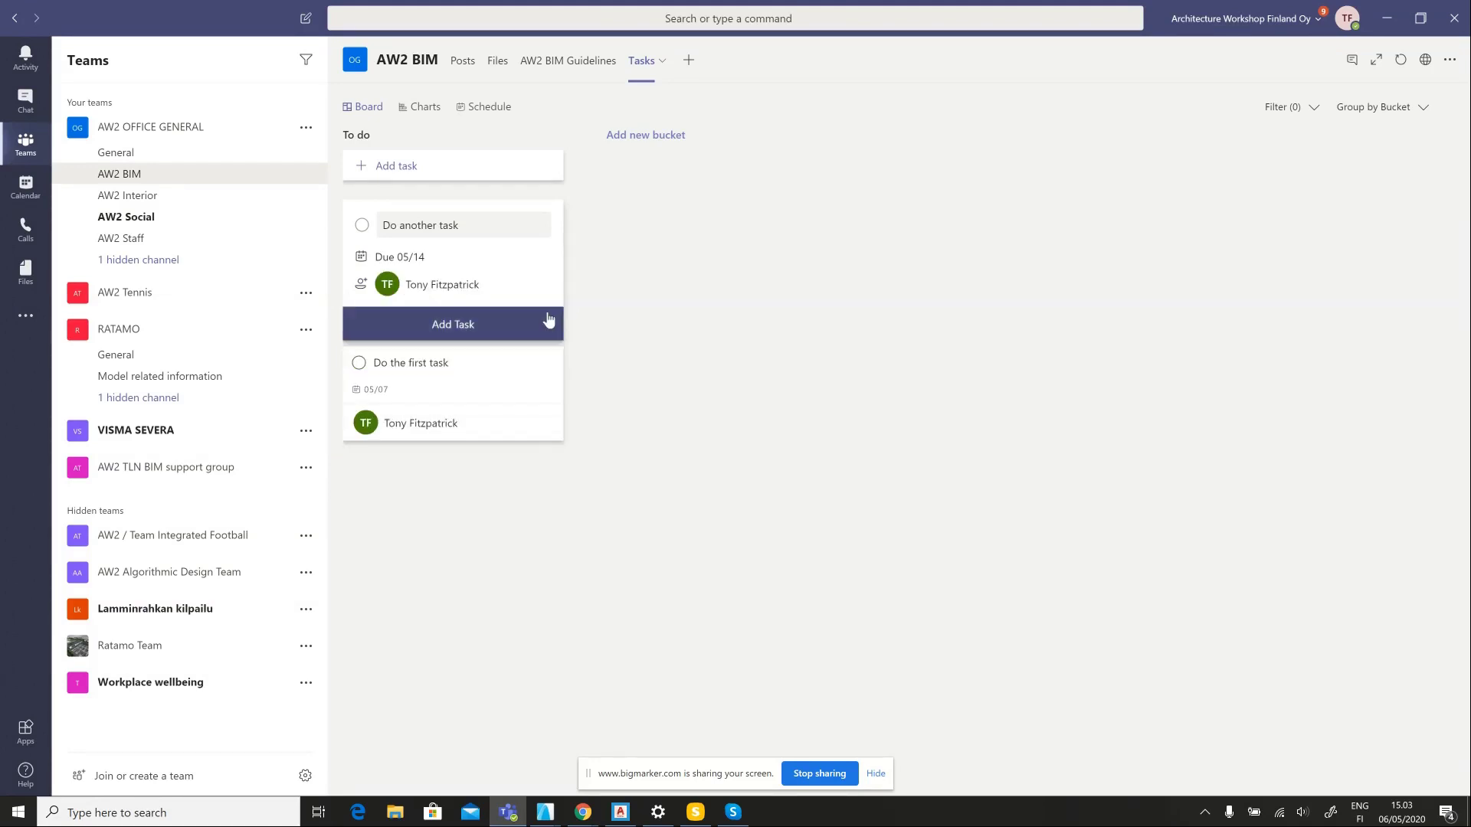
left_click(490, 325)
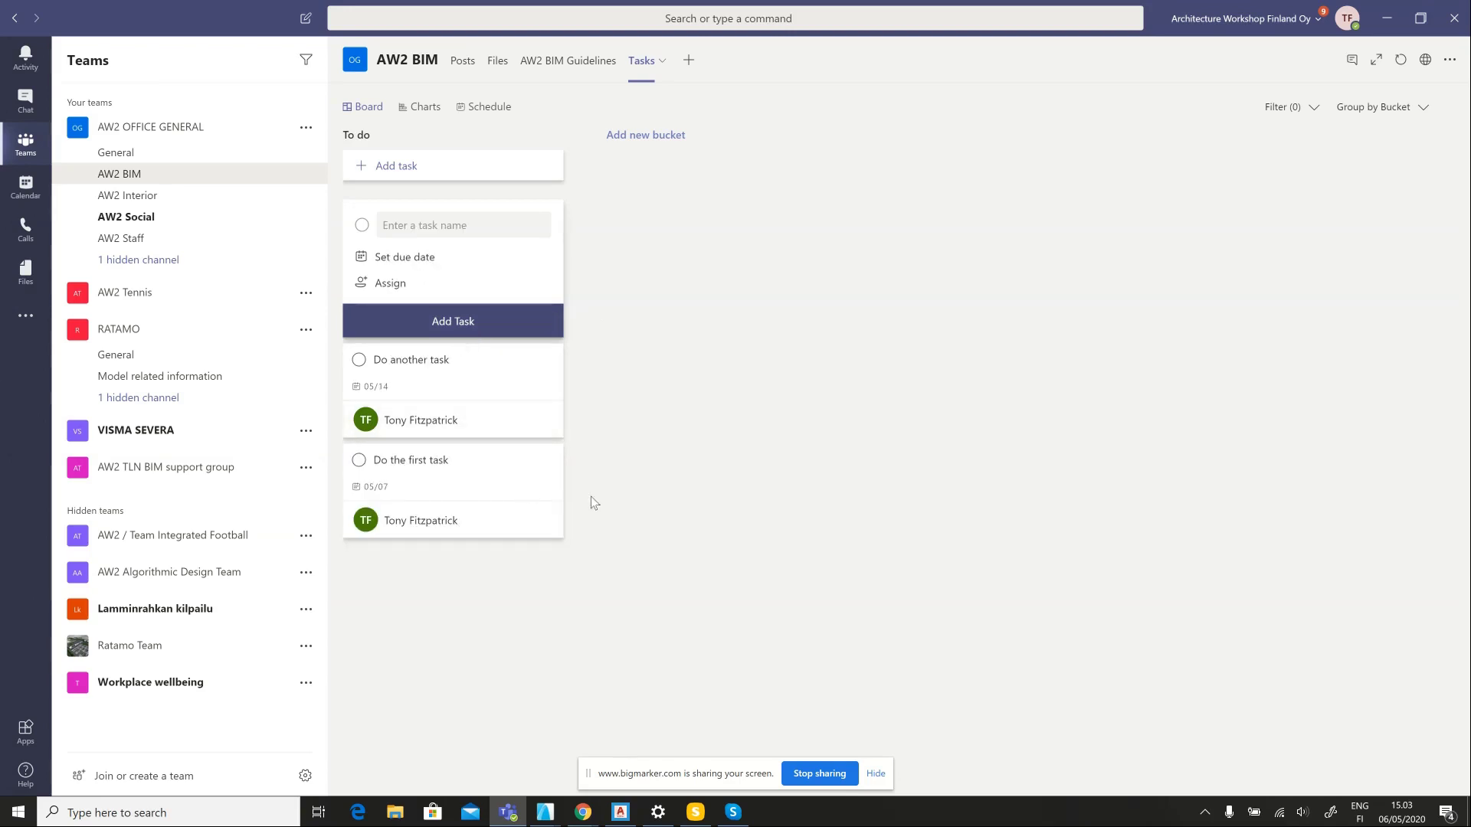
Review both tasks in the schedule and the status charts, and return to the board
left_click(464, 106)
left_click_drag(887, 311, 874, 346)
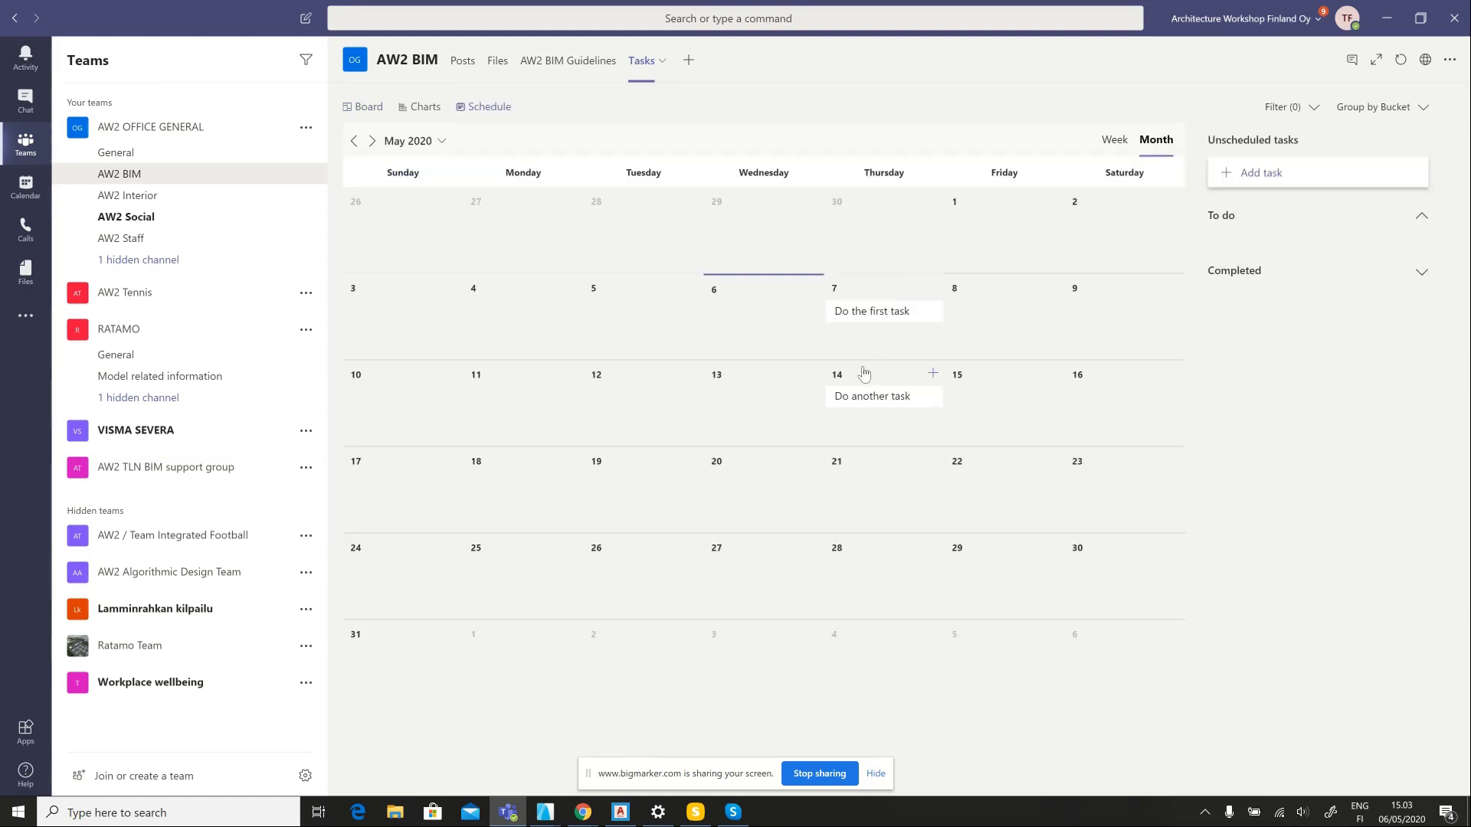
left_click(422, 107)
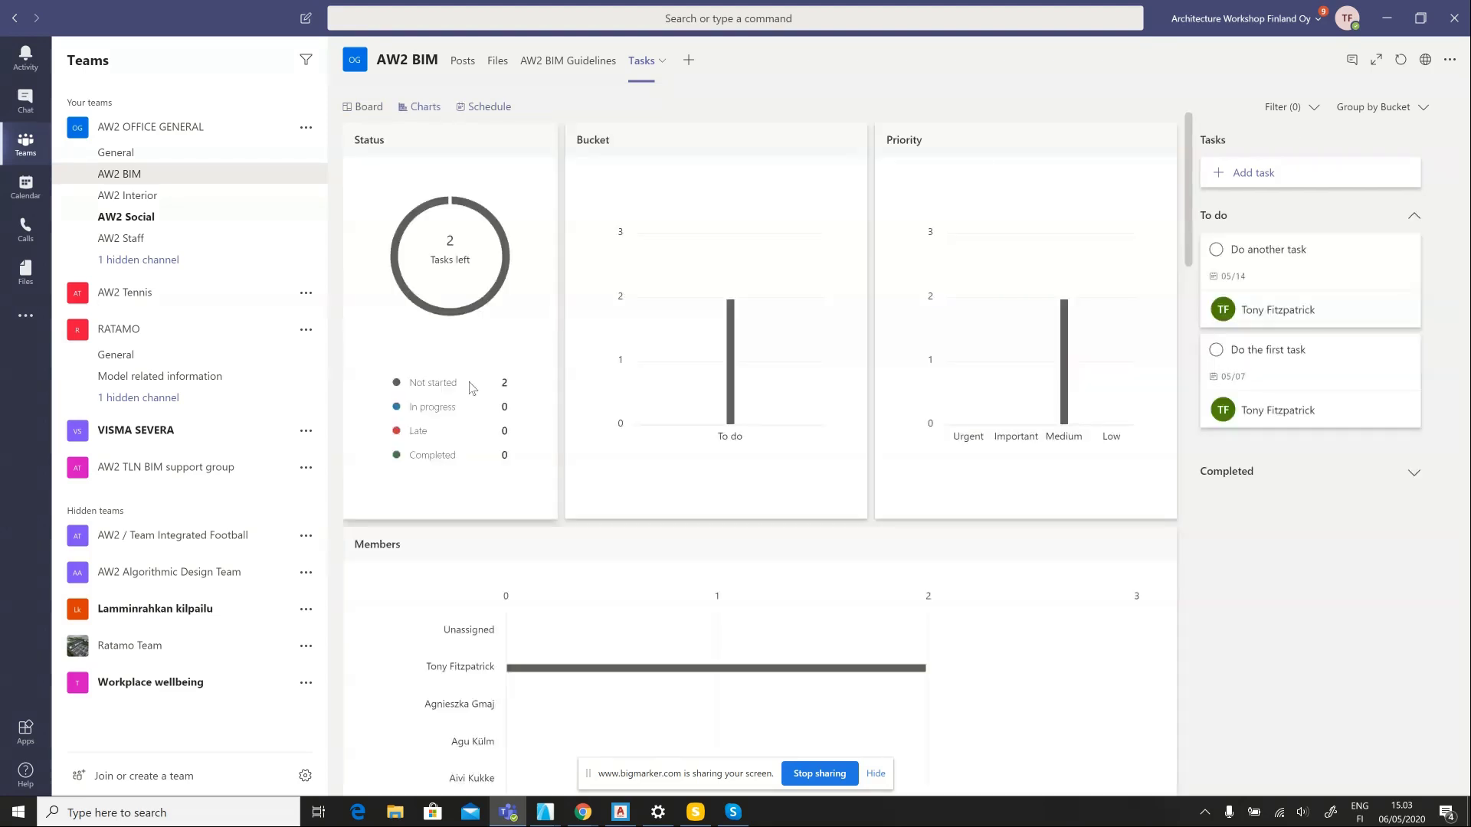
mouse_move(506, 304)
left_click(370, 107)
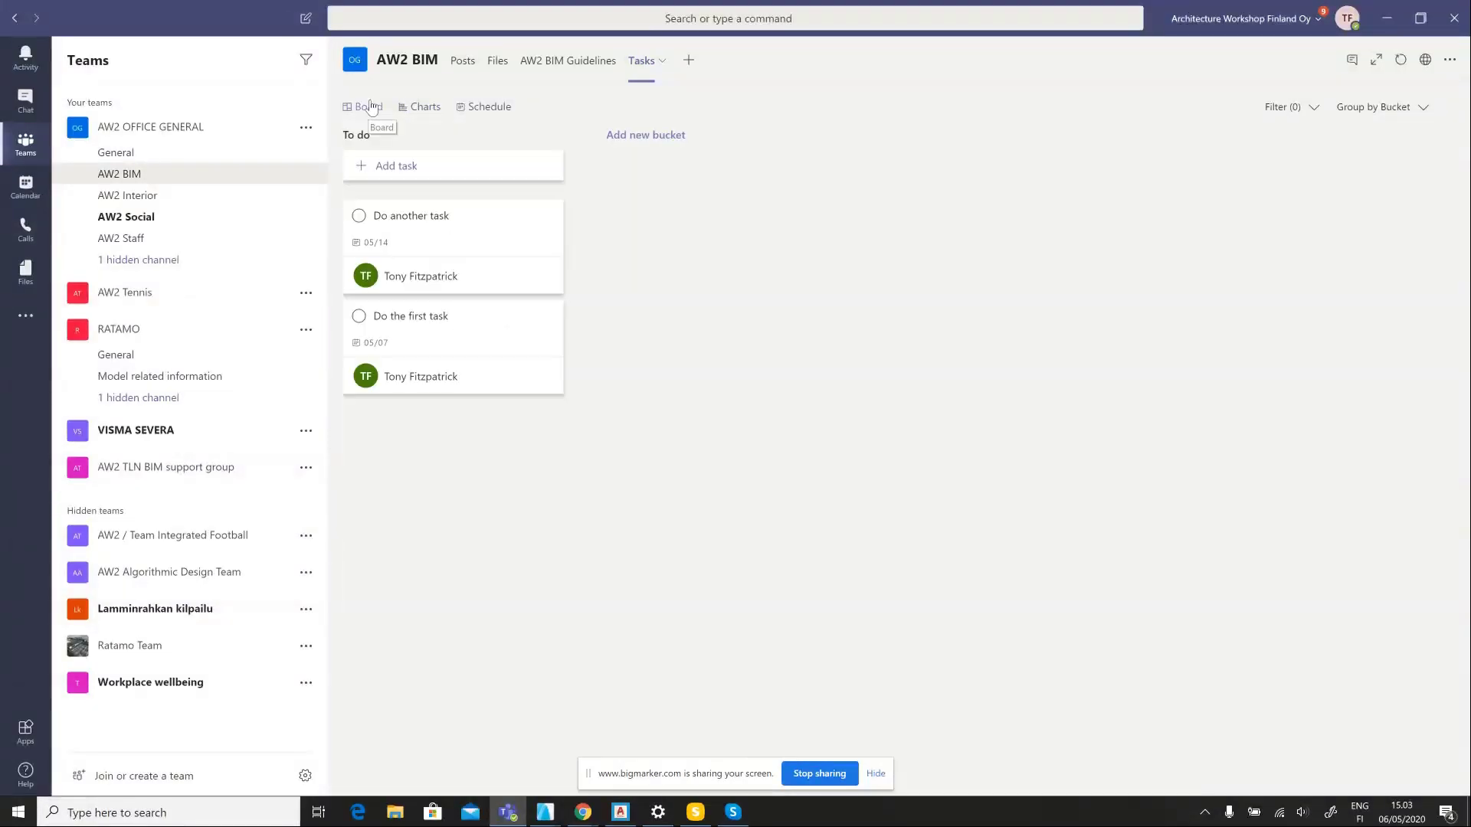
Open "Do the first task" and set its due date to 05/12/2020 and its start date to 05/11/2020
left_click(525, 331)
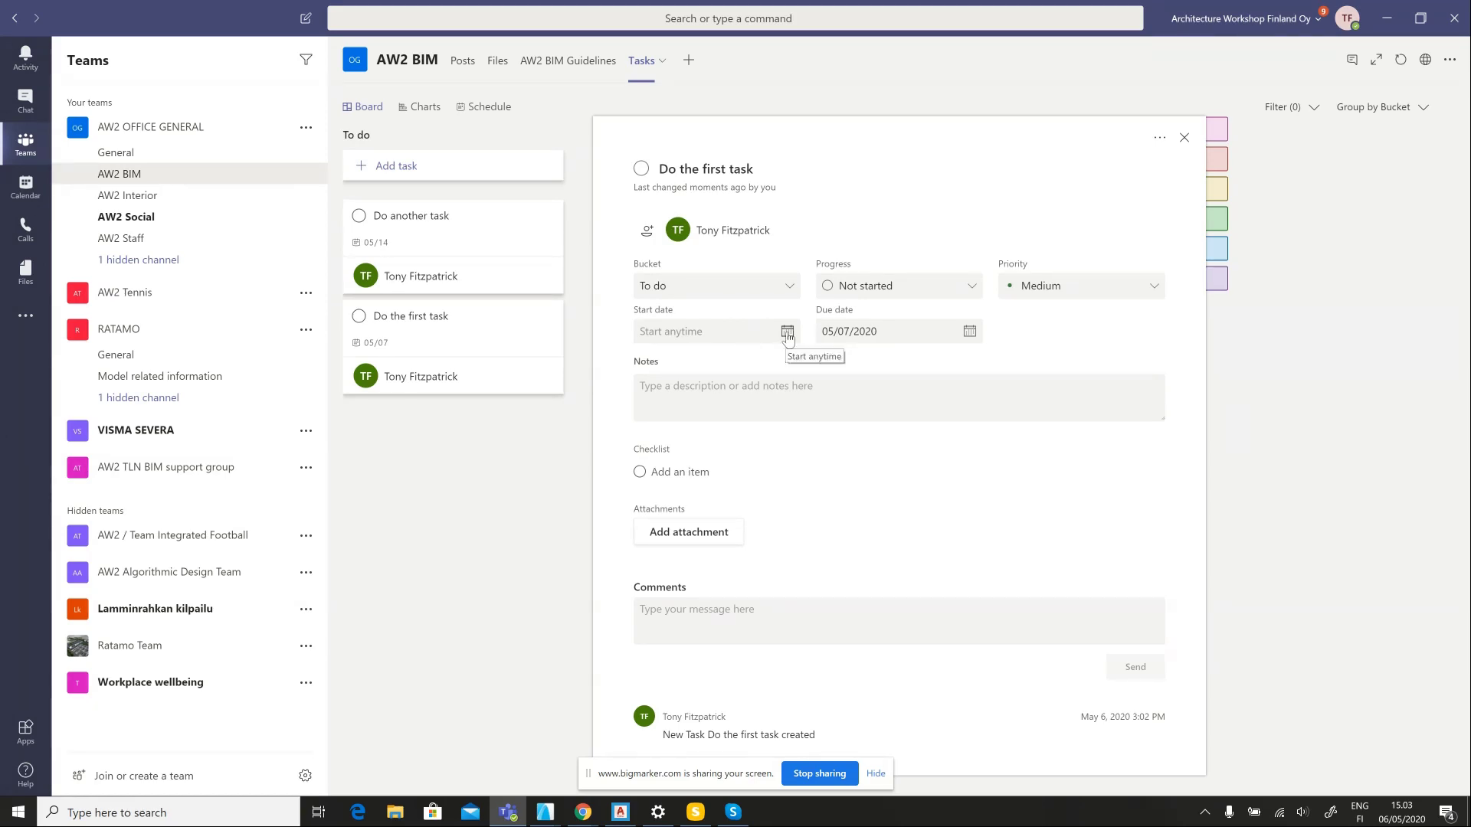
left_click(969, 332)
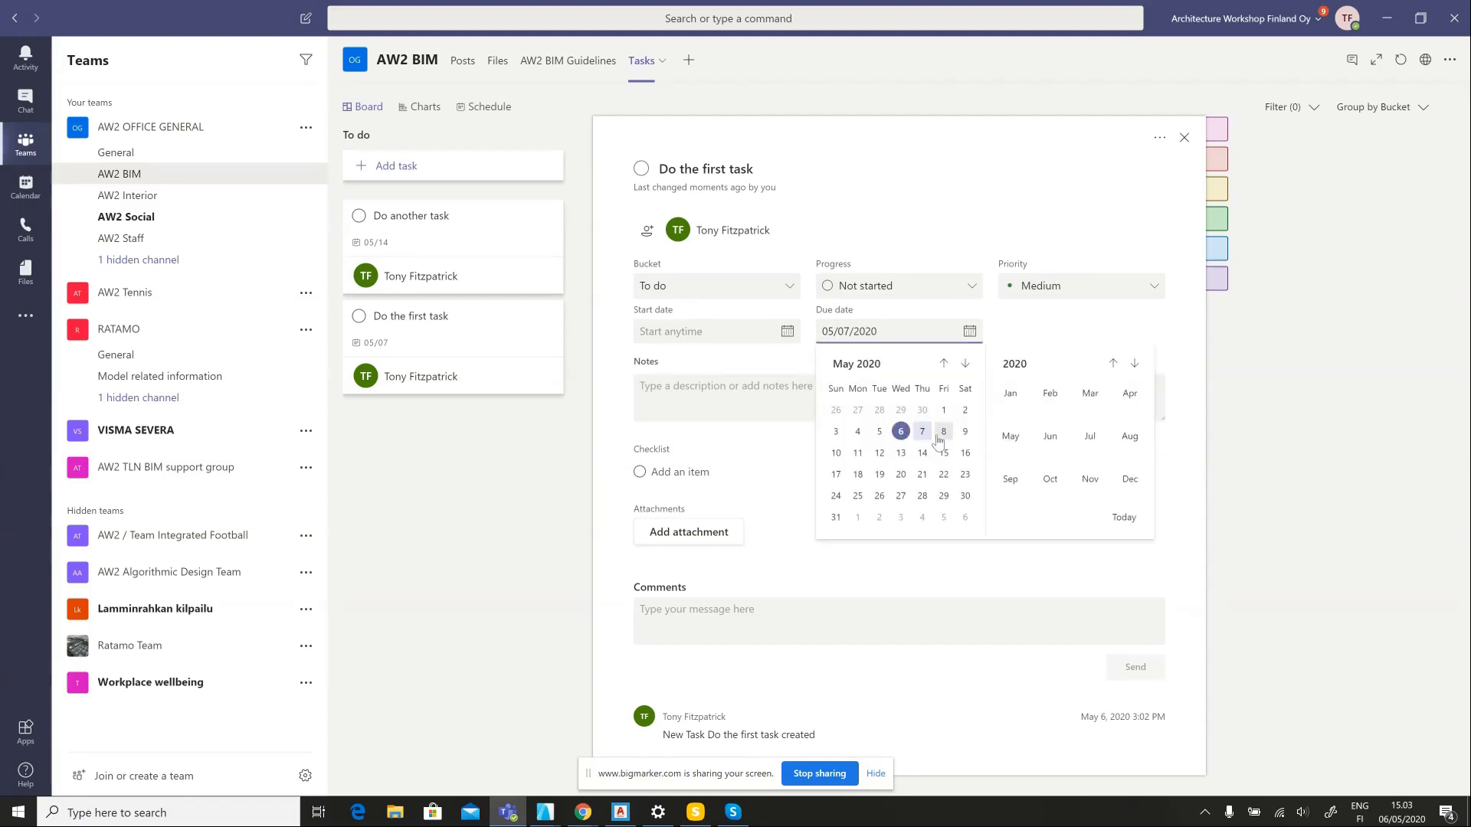
left_click(880, 453)
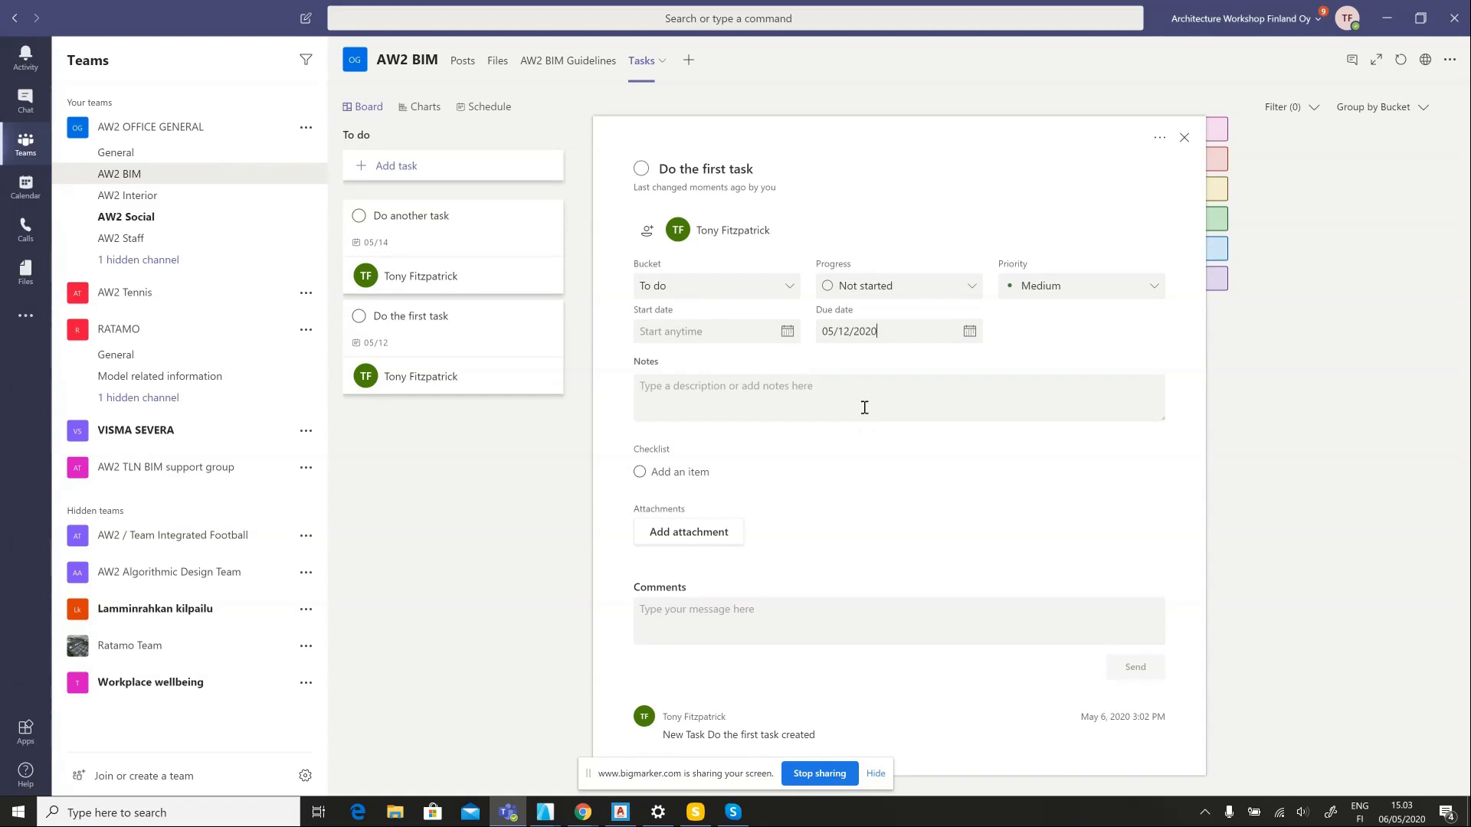
left_click(731, 331)
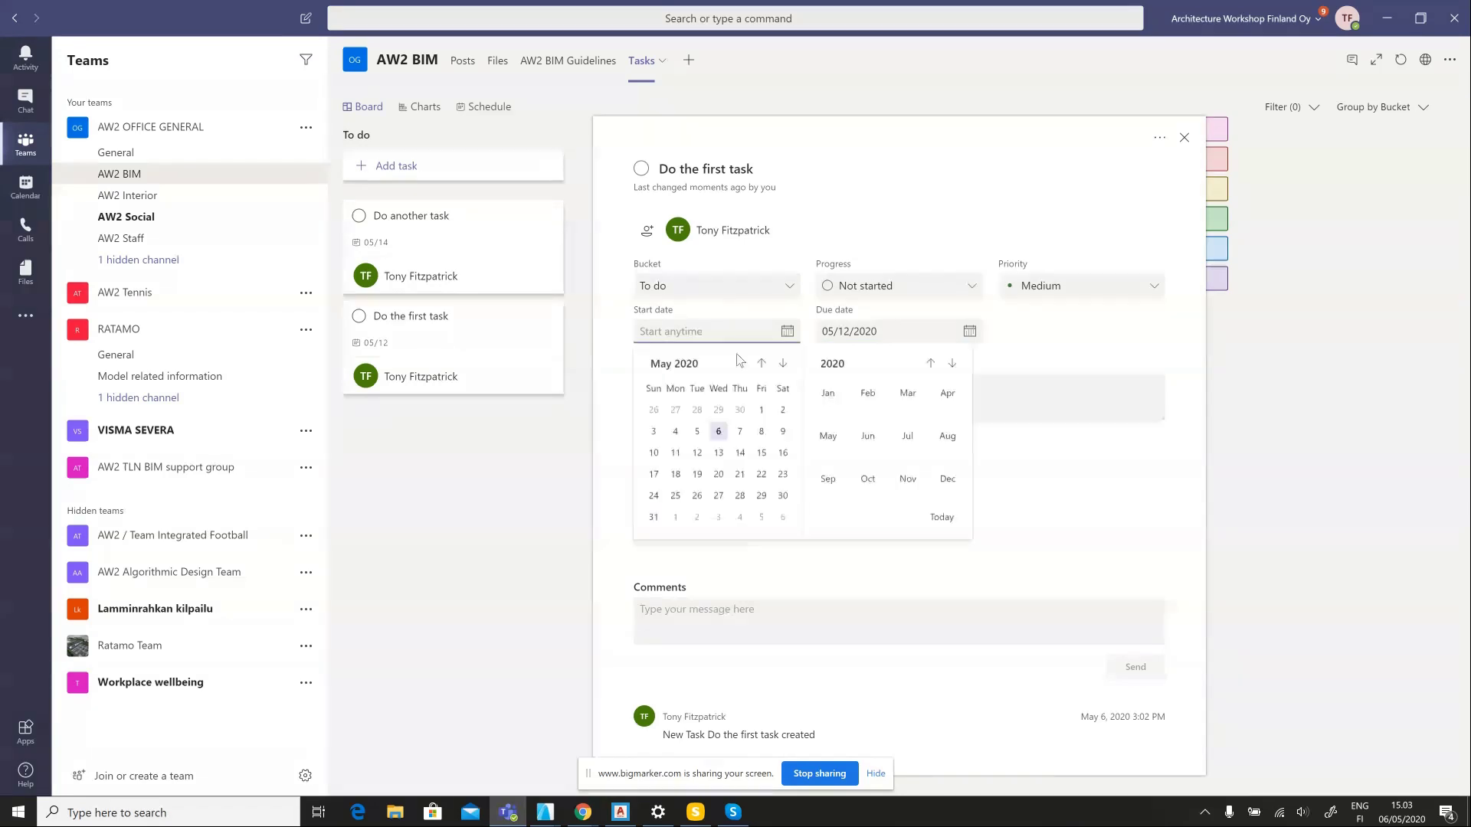
left_click(675, 454)
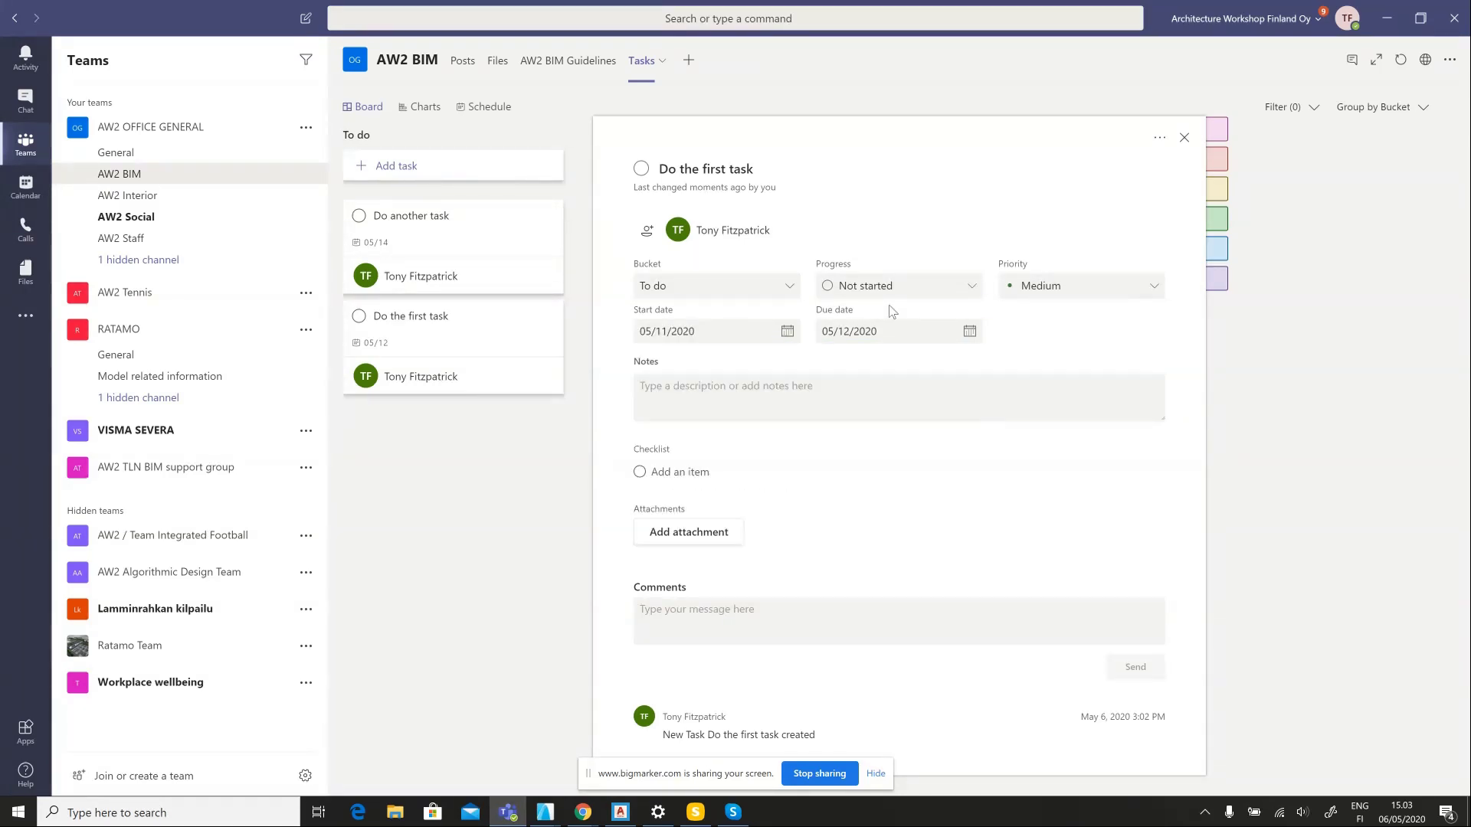
Set the open task's priority to Urgent and enter the note "Mak sure you dont forget to do this"
left_click(1111, 294)
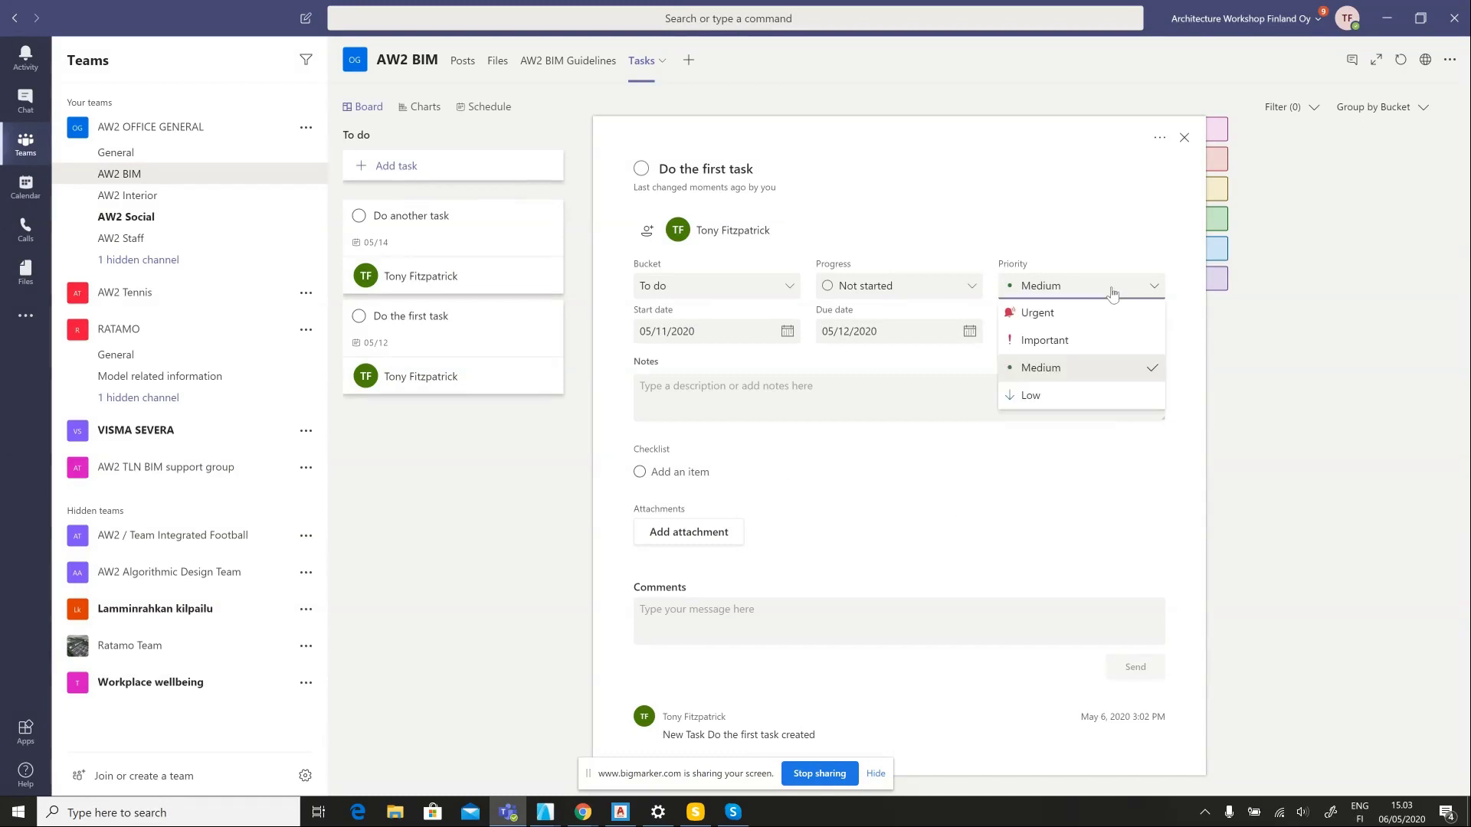
left_click(1060, 316)
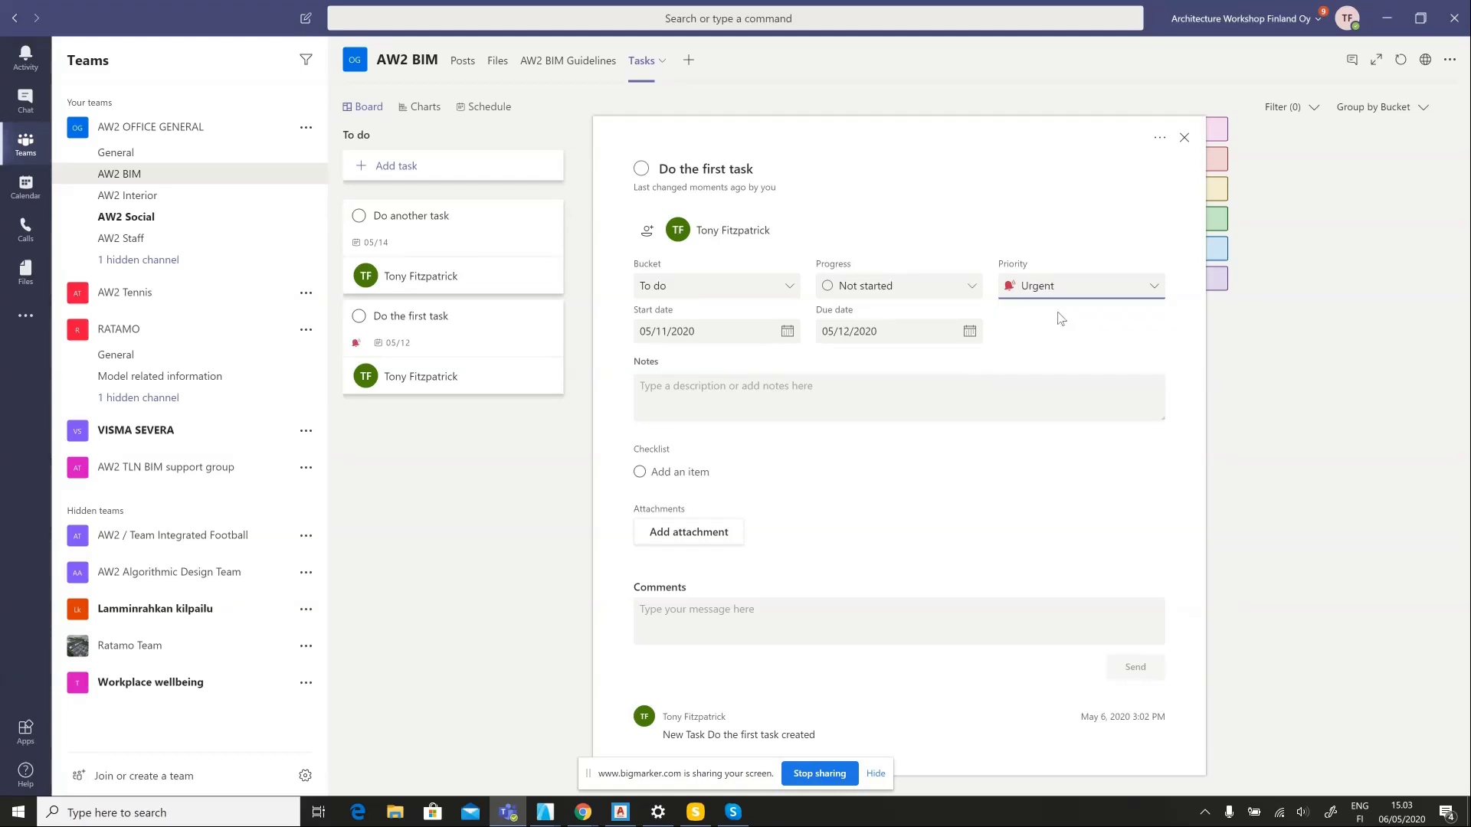
left_click(653, 387)
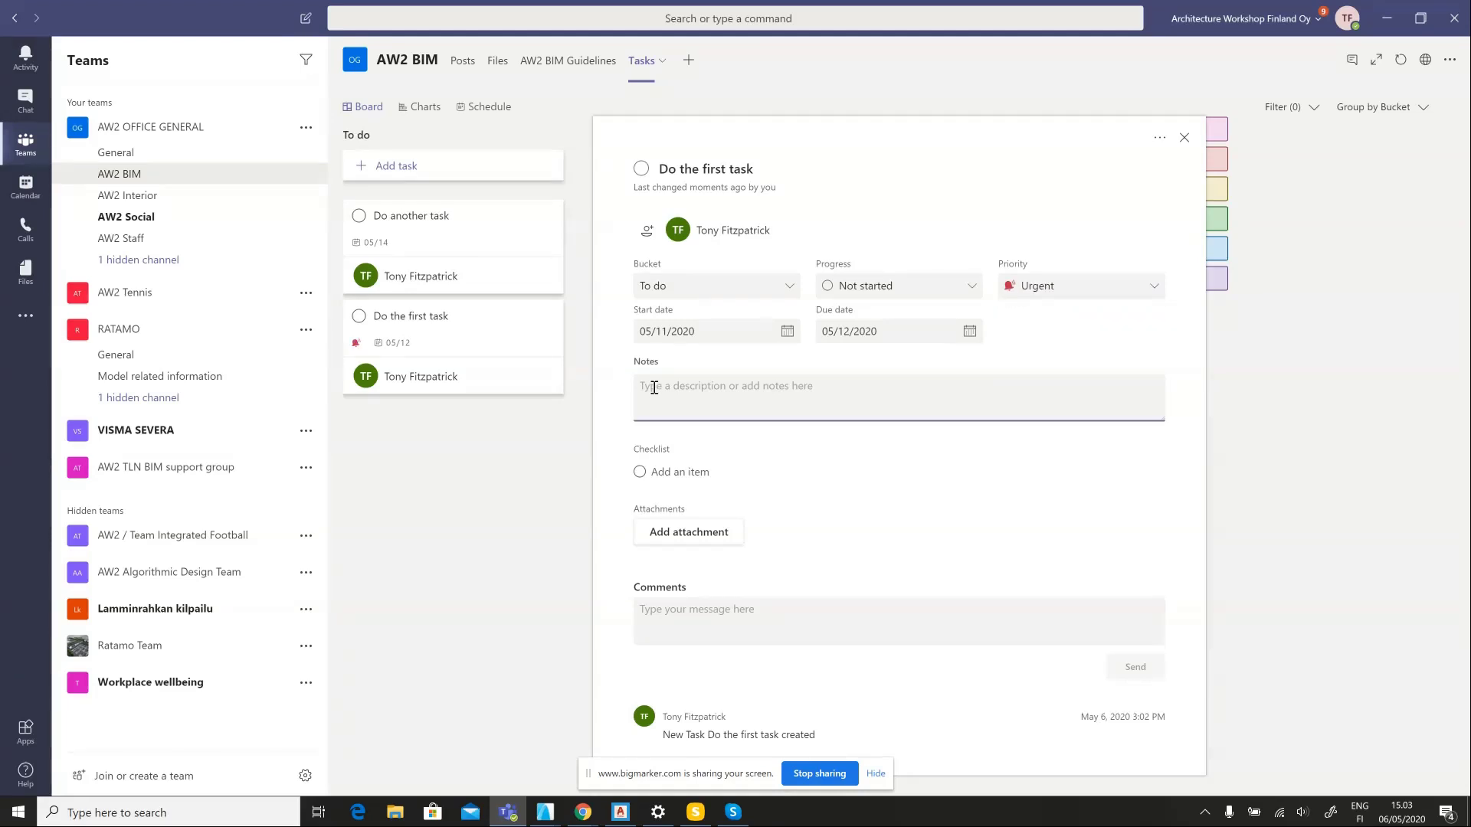
type("Mak sure you dont forget")
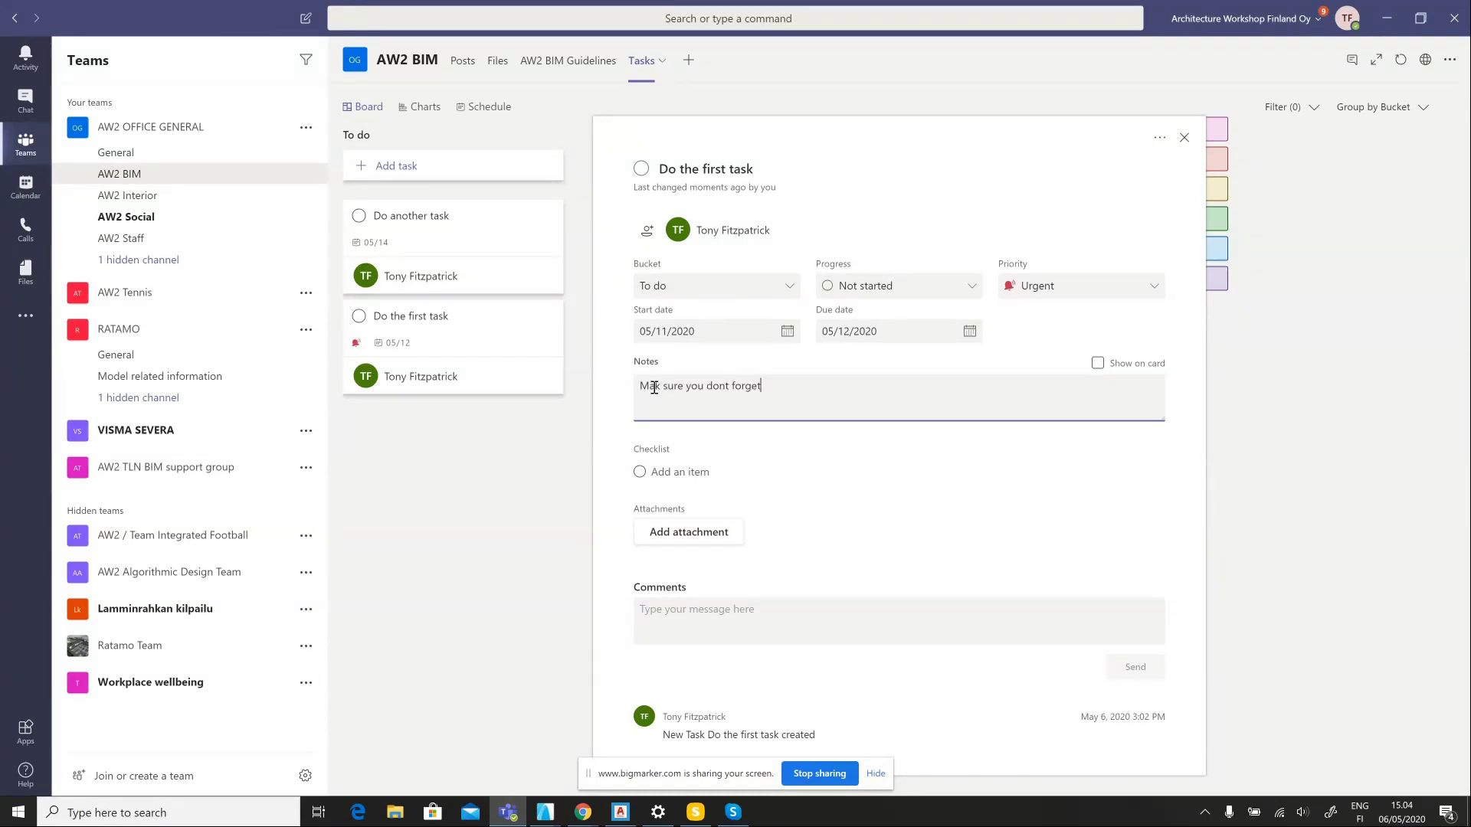
type(" to do this")
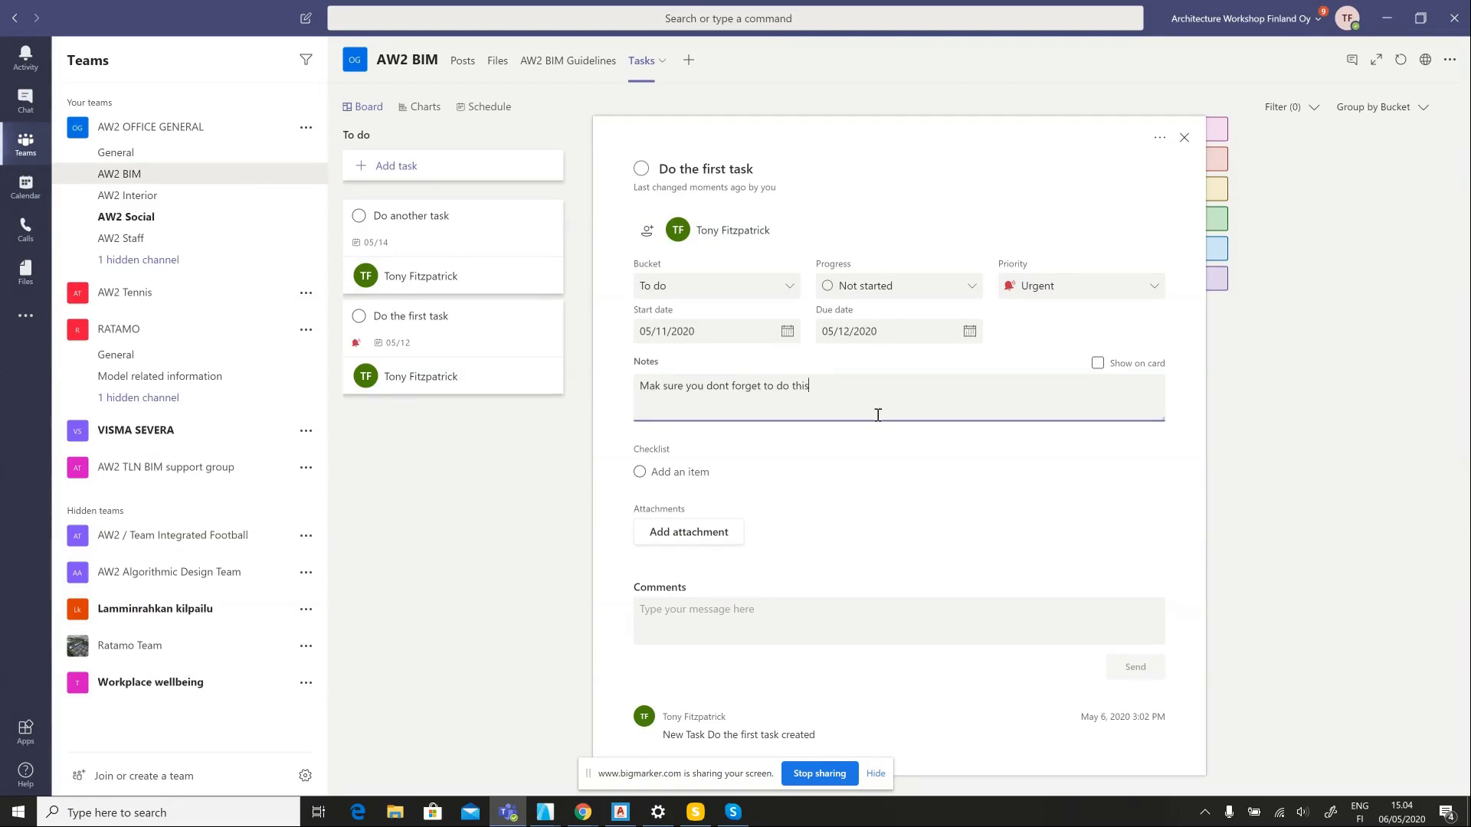
Examine the attachment options and the comment field of "Do the first task", and close the task details
left_click(692, 540)
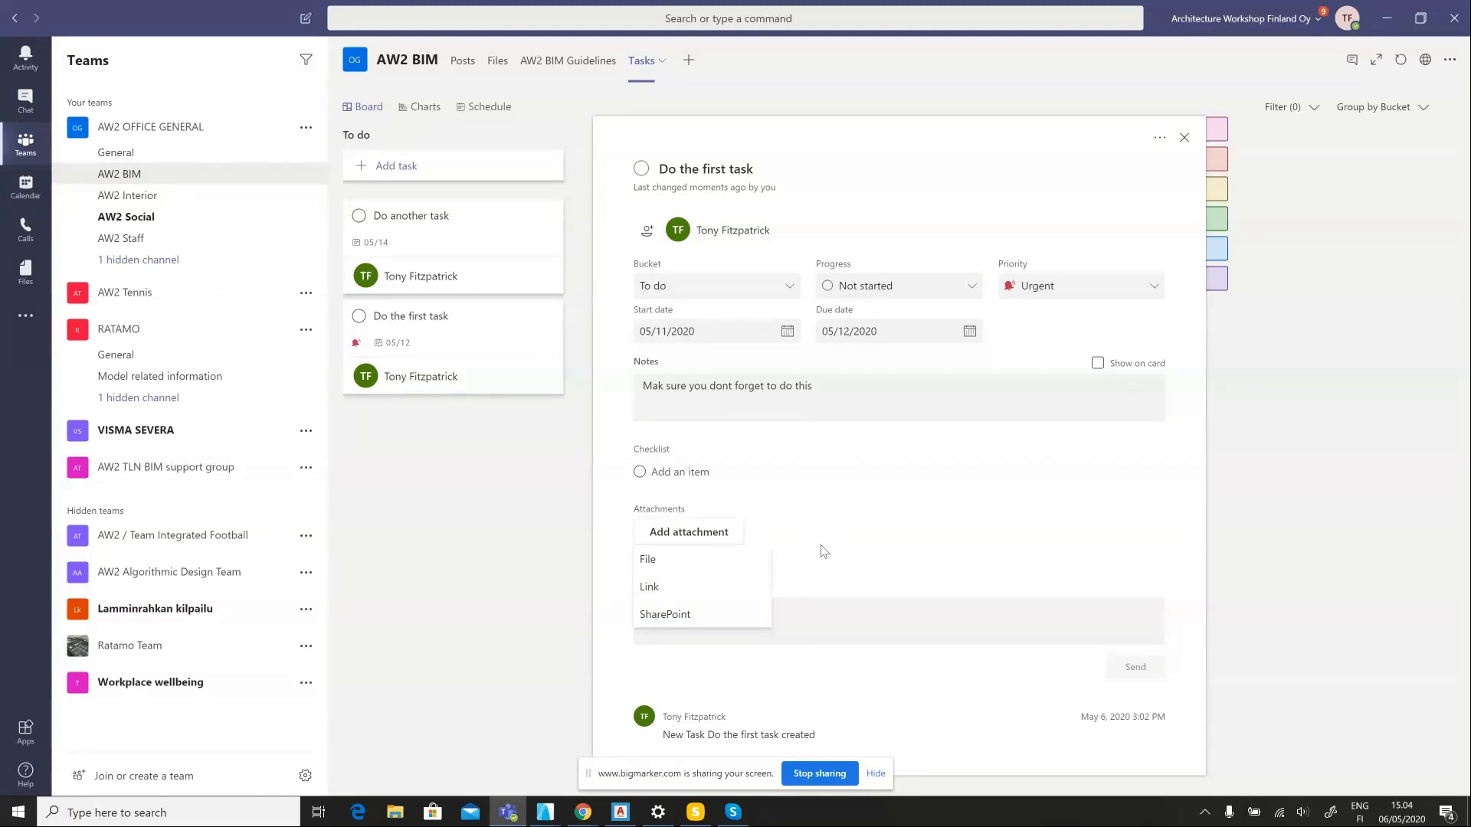
left_click(841, 528)
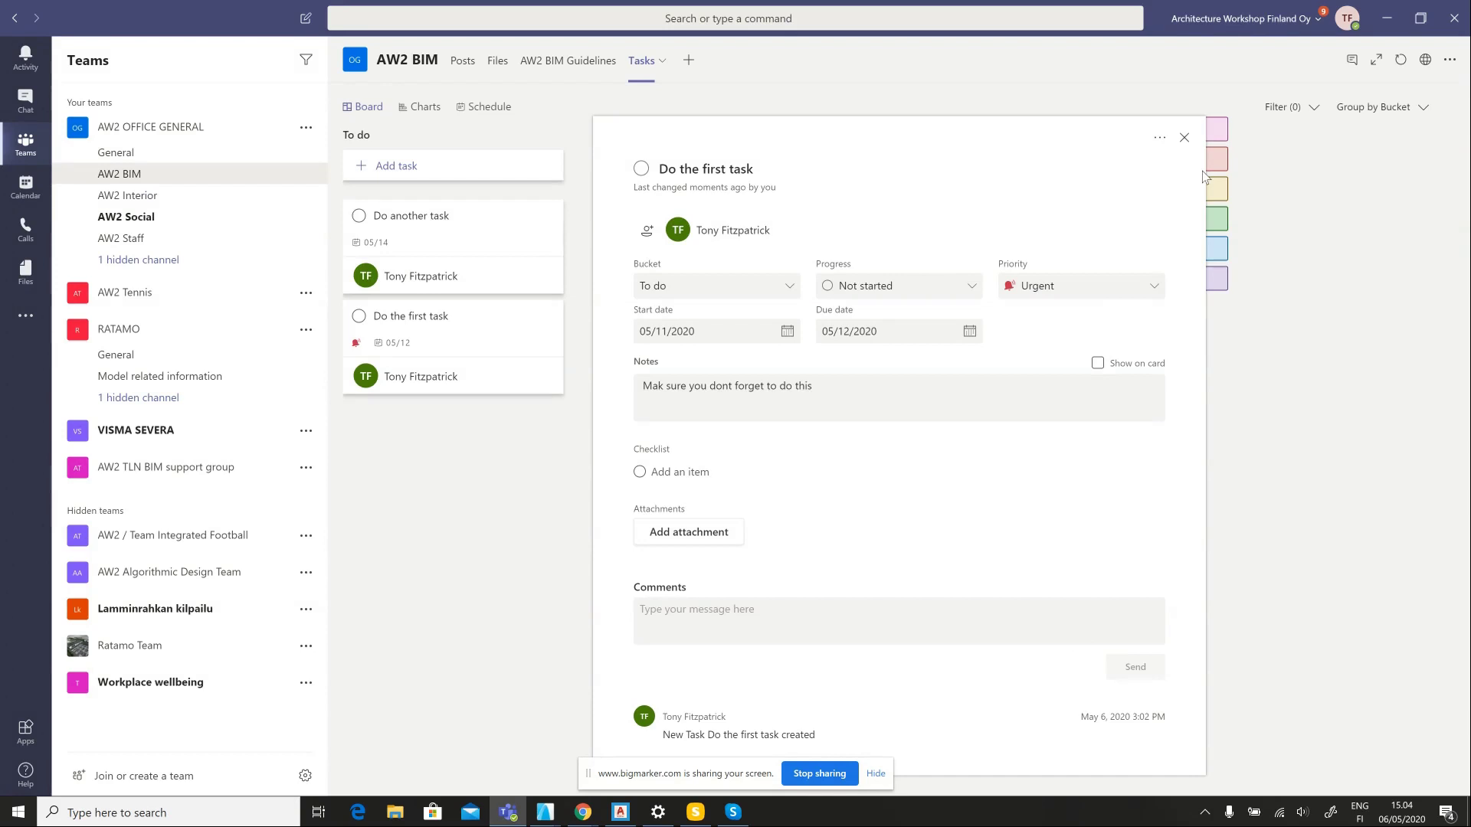
mouse_move(1265, 182)
left_click(780, 615)
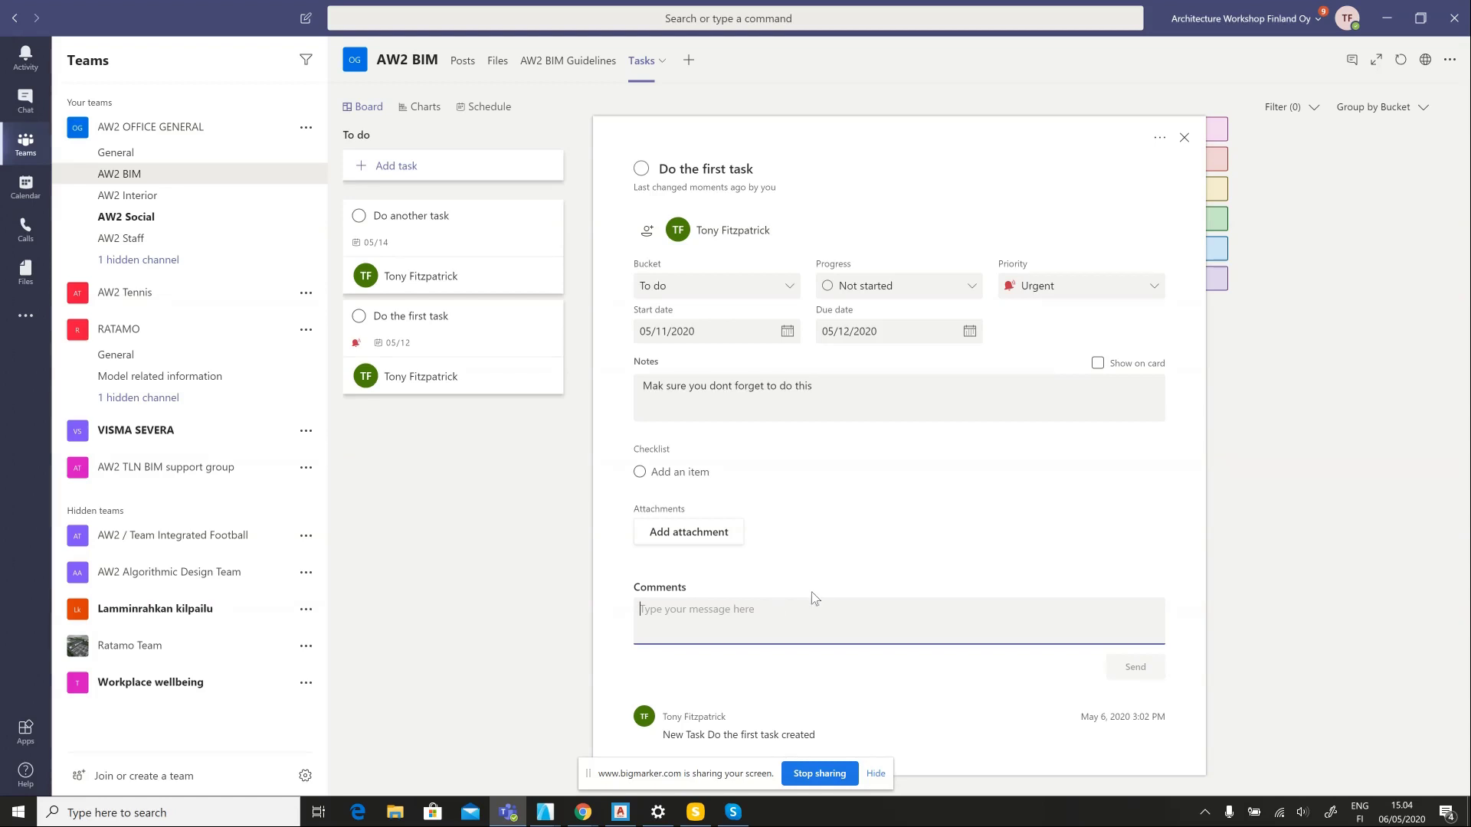
left_click(1184, 139)
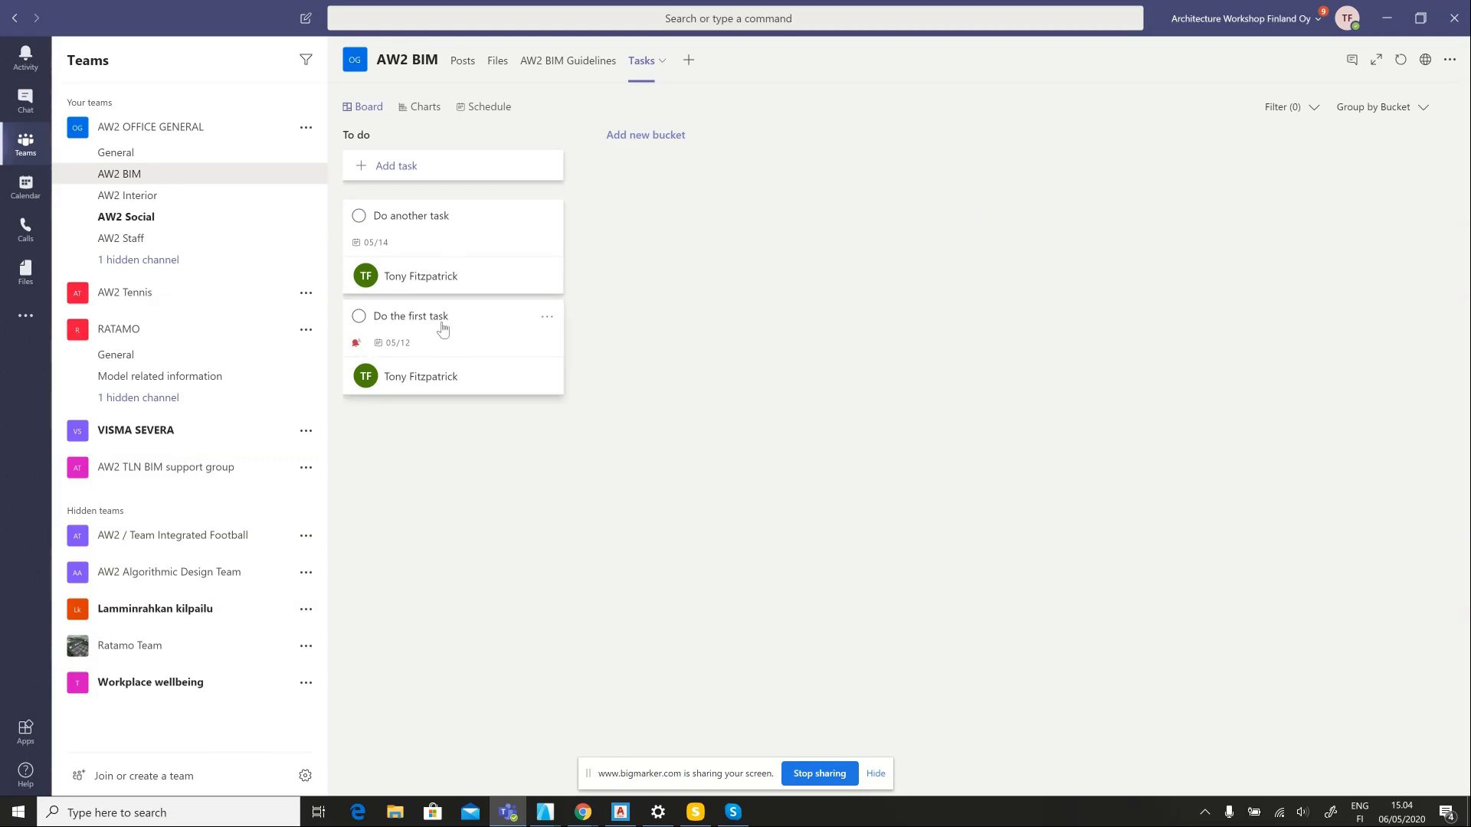
Add two new buckets to the board, named "Architecture" and "Interiors"
left_click(664, 138)
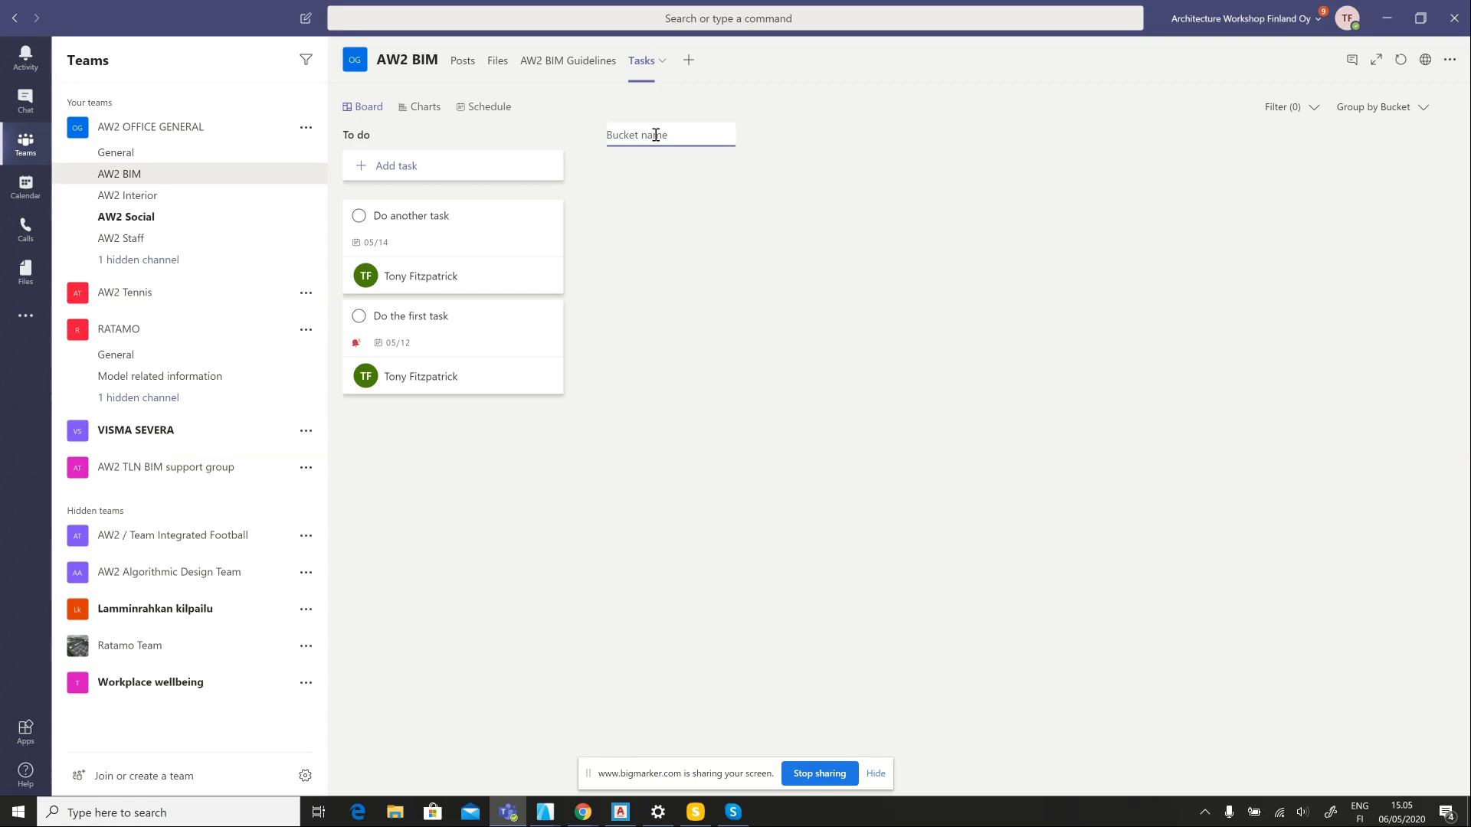
type("Architecture")
key("Return")
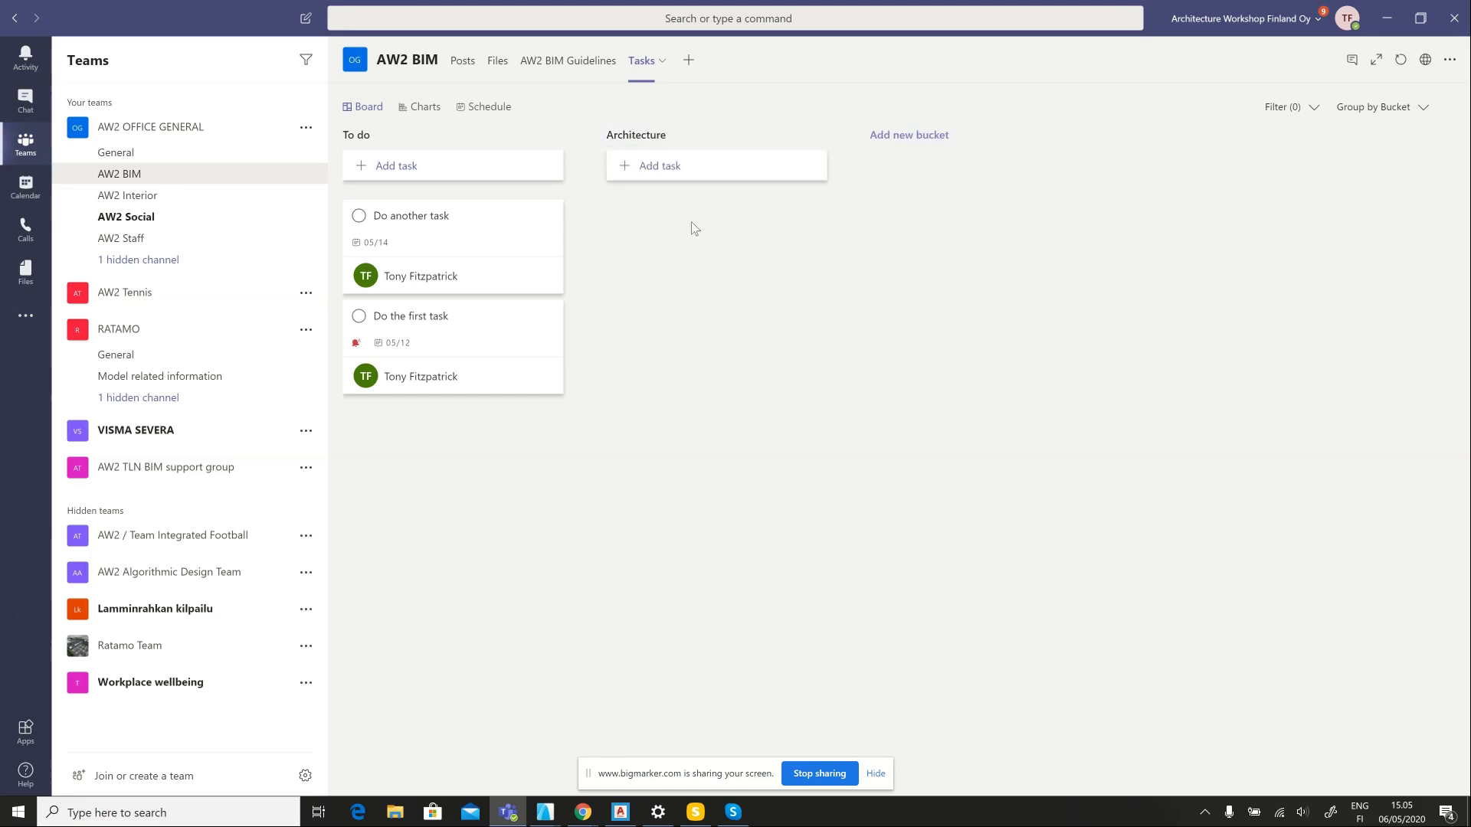
left_click(901, 141)
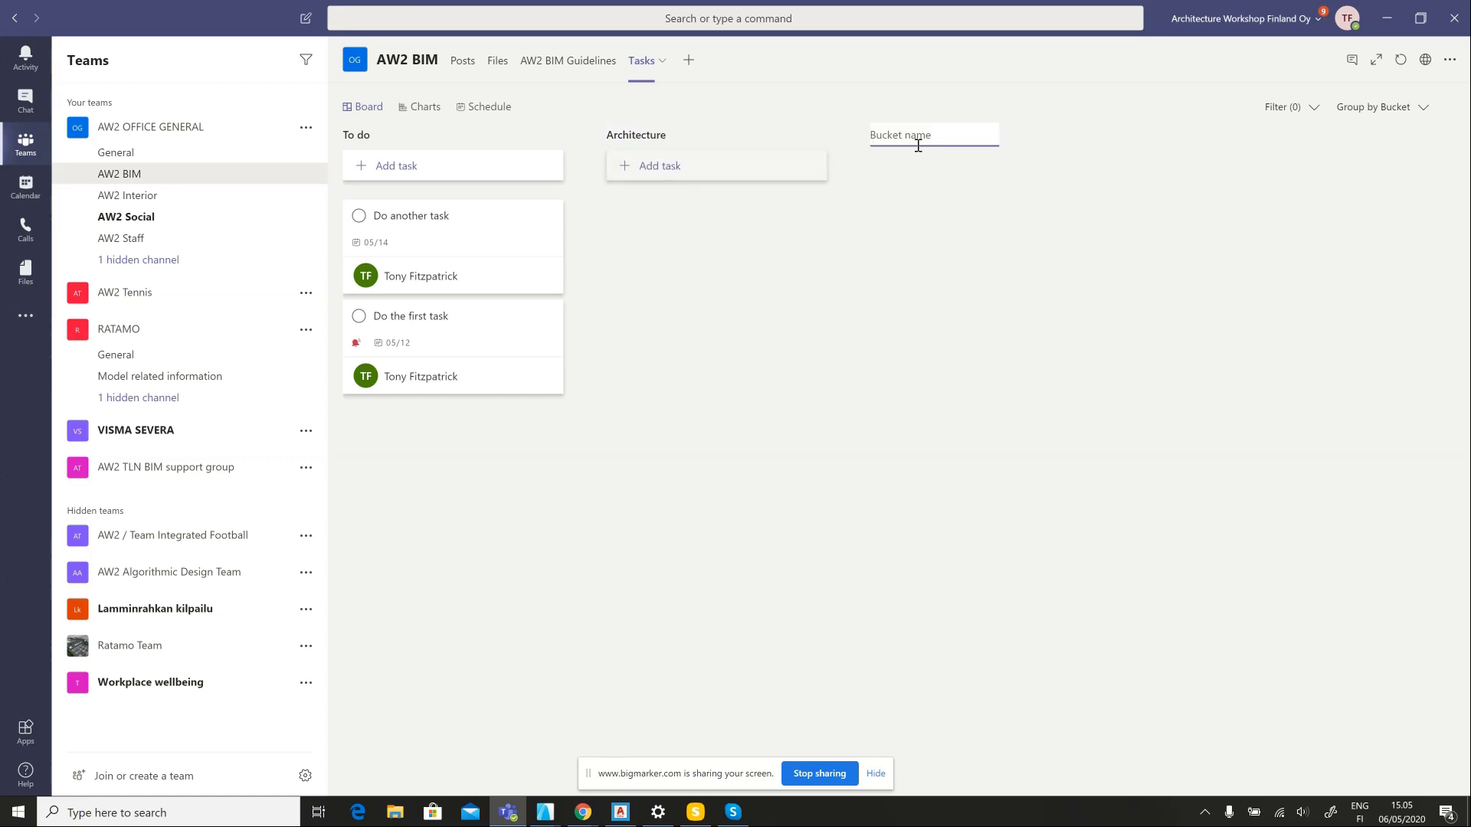
type("Interior")
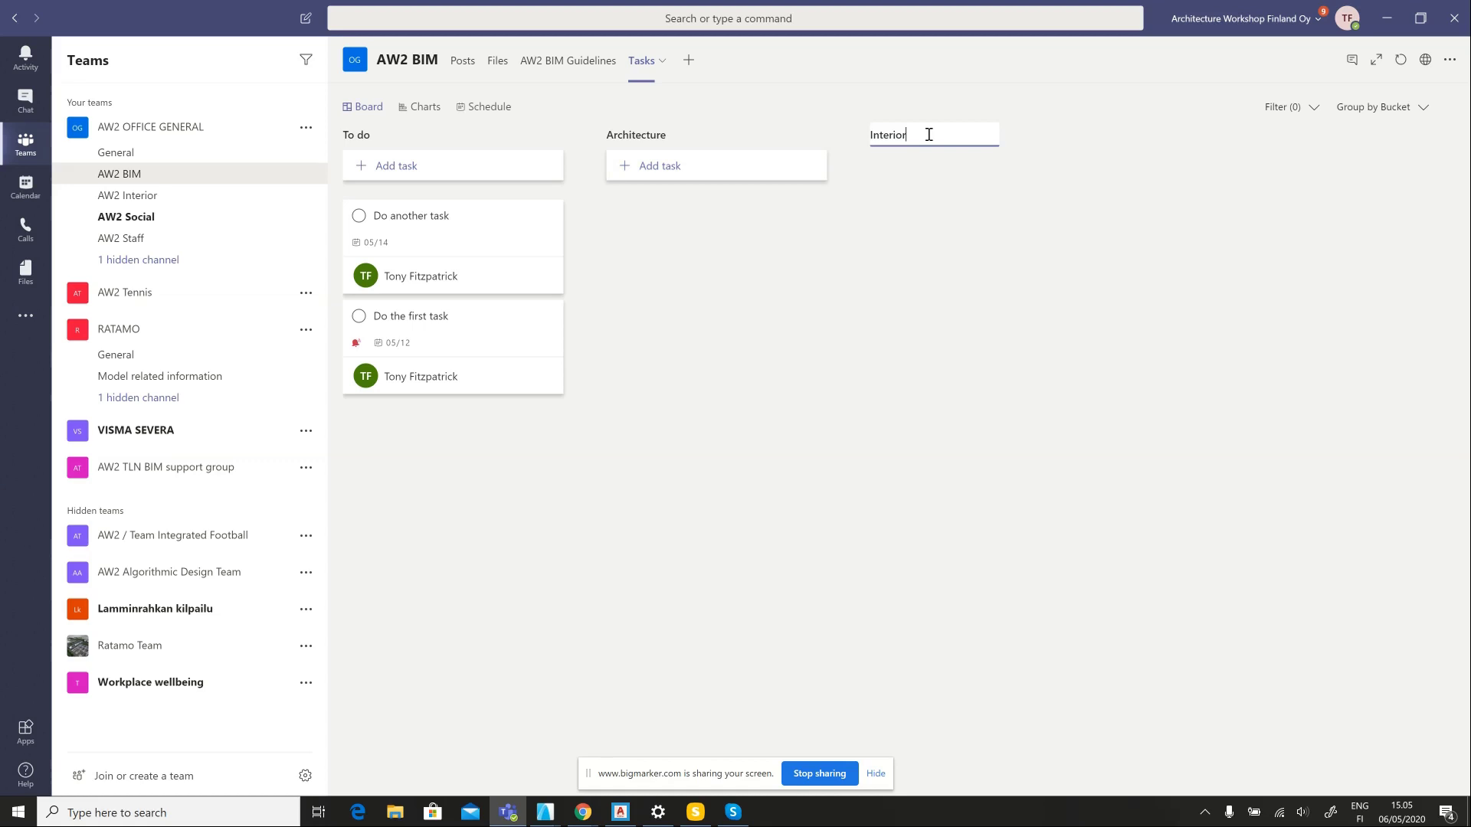
type("s")
key("Return")
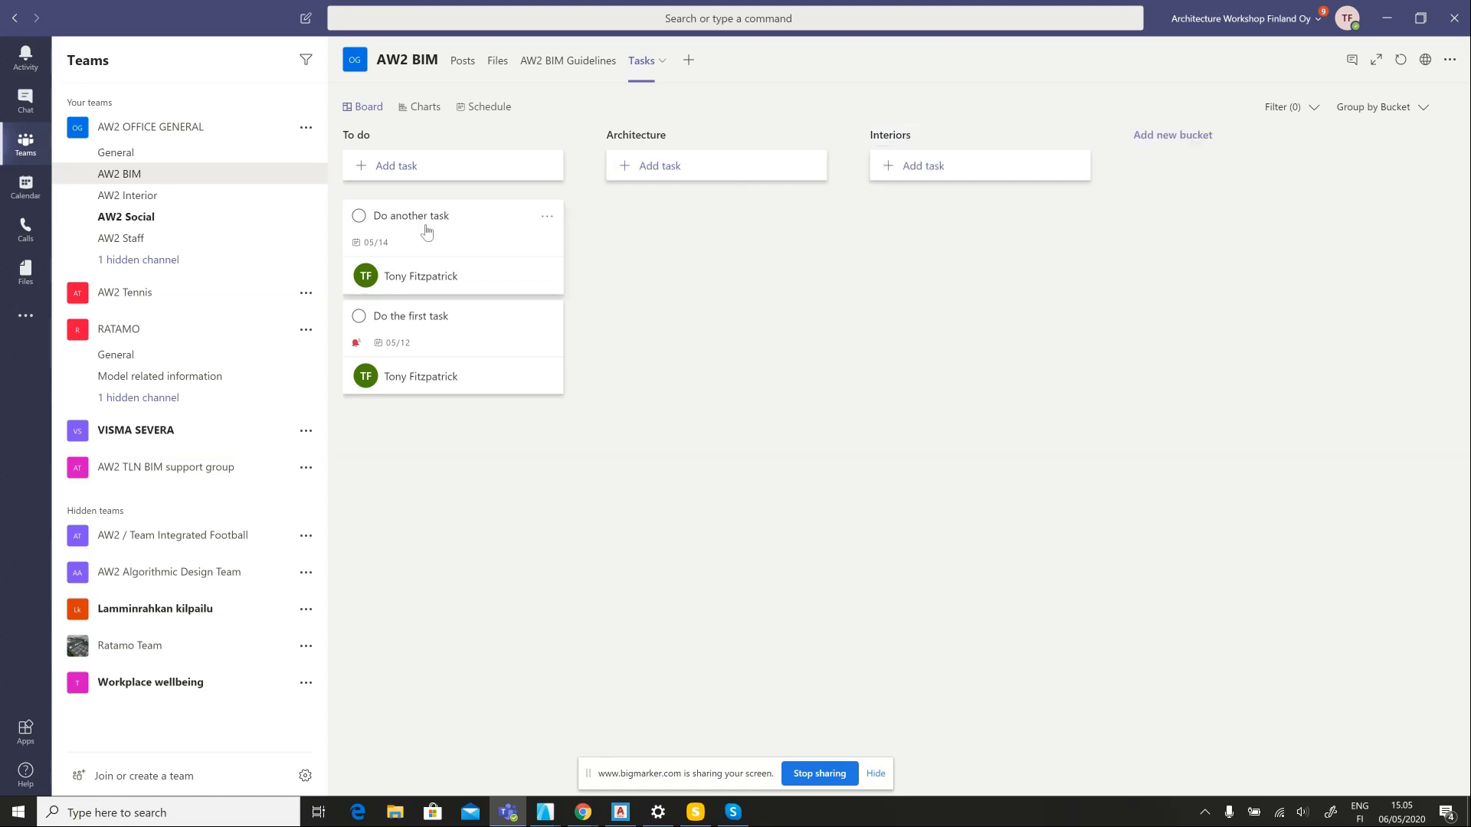
Move "Do another task" to the Architecture bucket and "Do the first task" to the Interiors bucket
left_click_drag(427, 232, 702, 208)
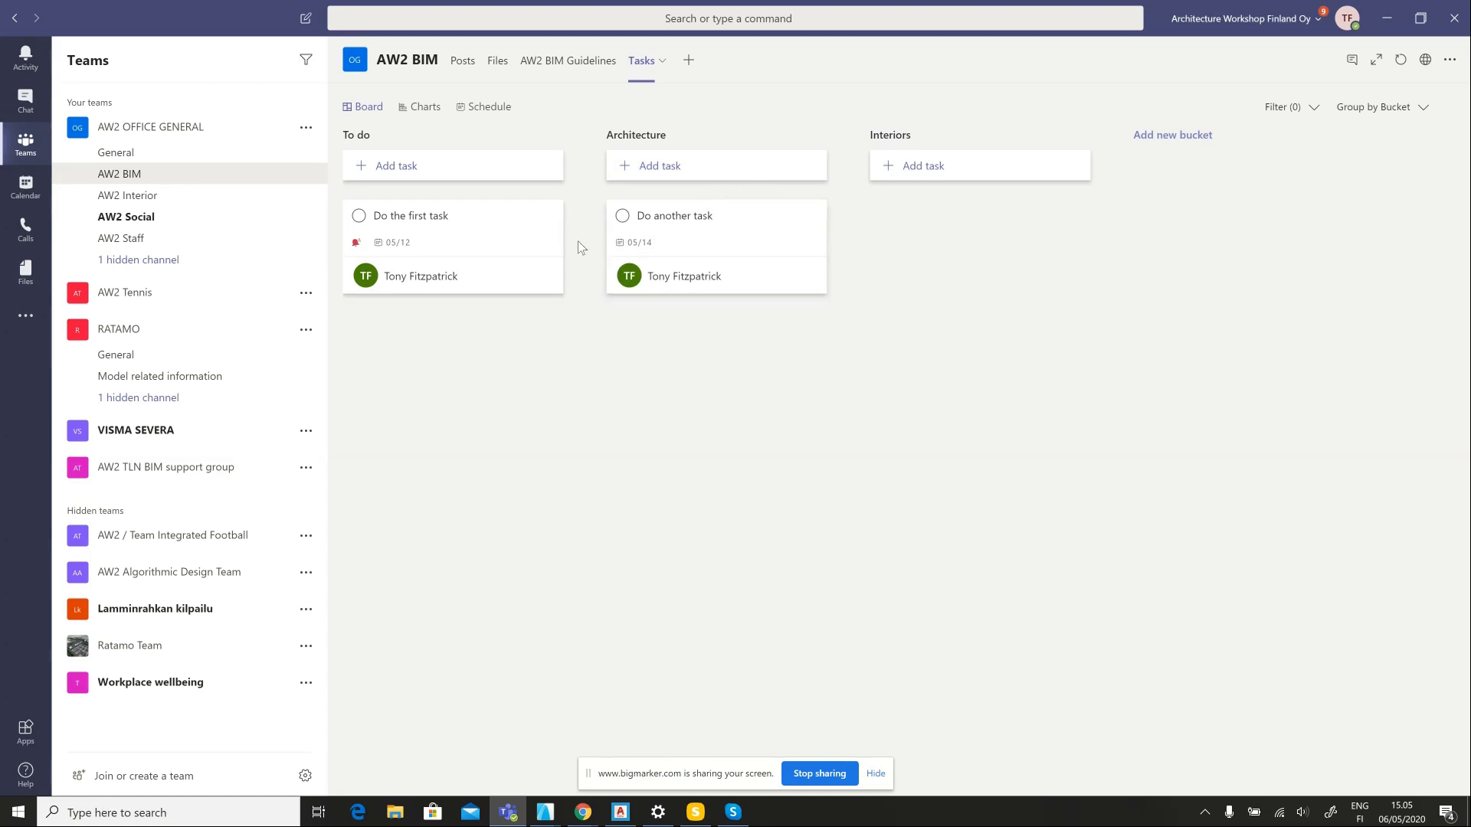
left_click_drag(488, 255, 974, 243)
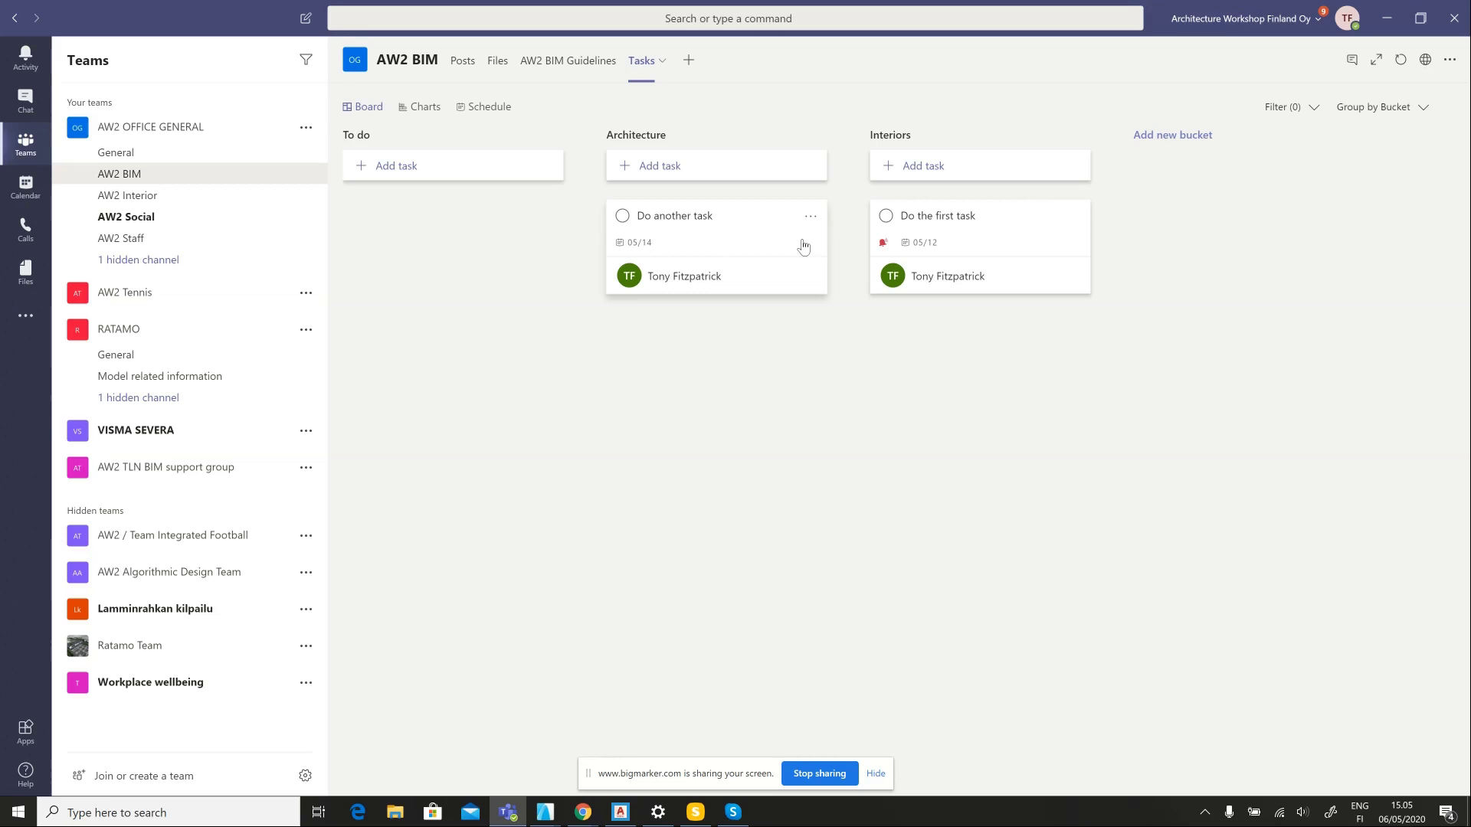
Examine the schedule and the status, bucket, priority and member charts for both tasks, and return to the board
left_click(426, 108)
left_click(477, 111)
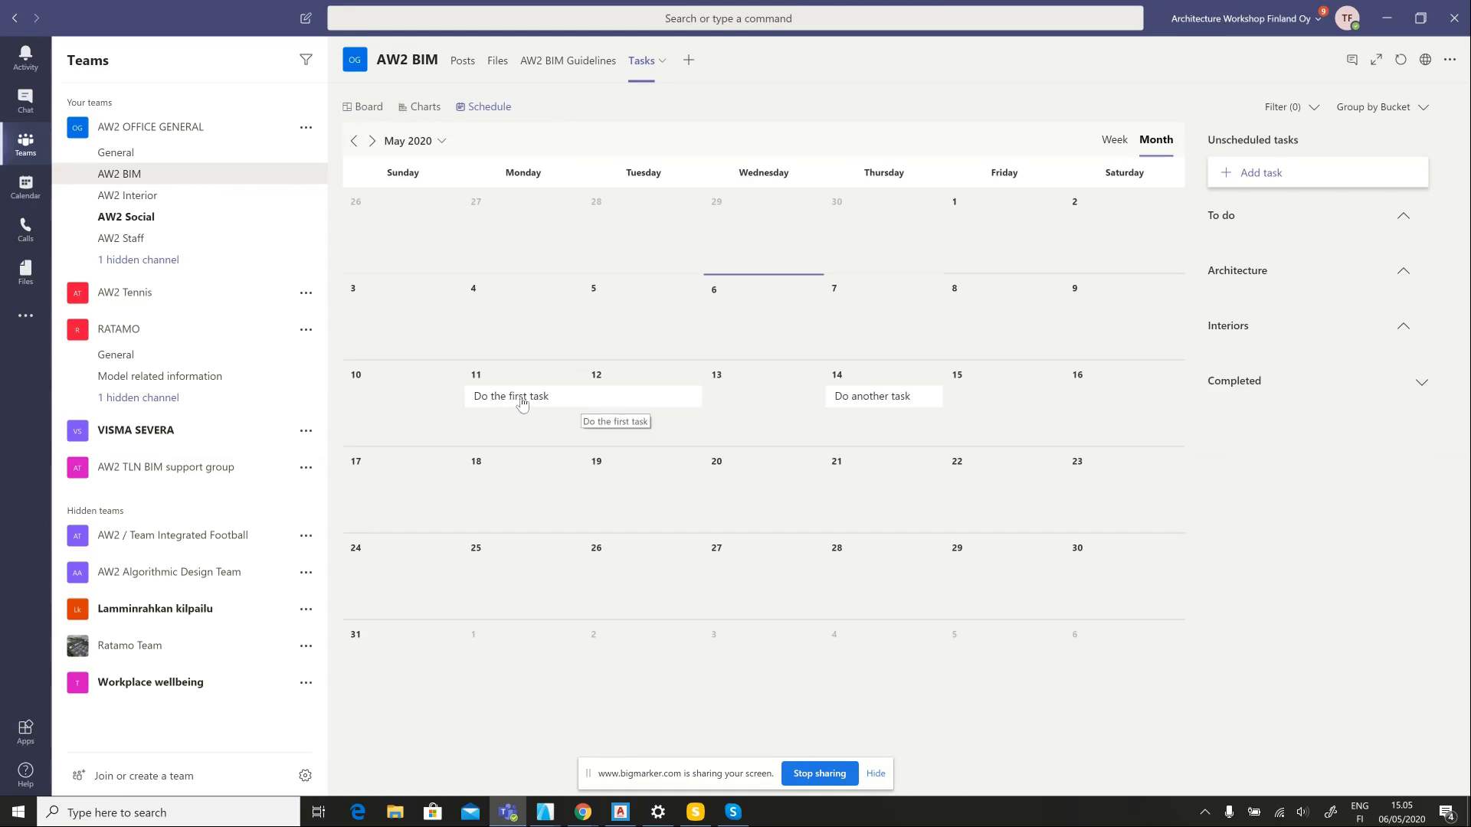
left_click(420, 108)
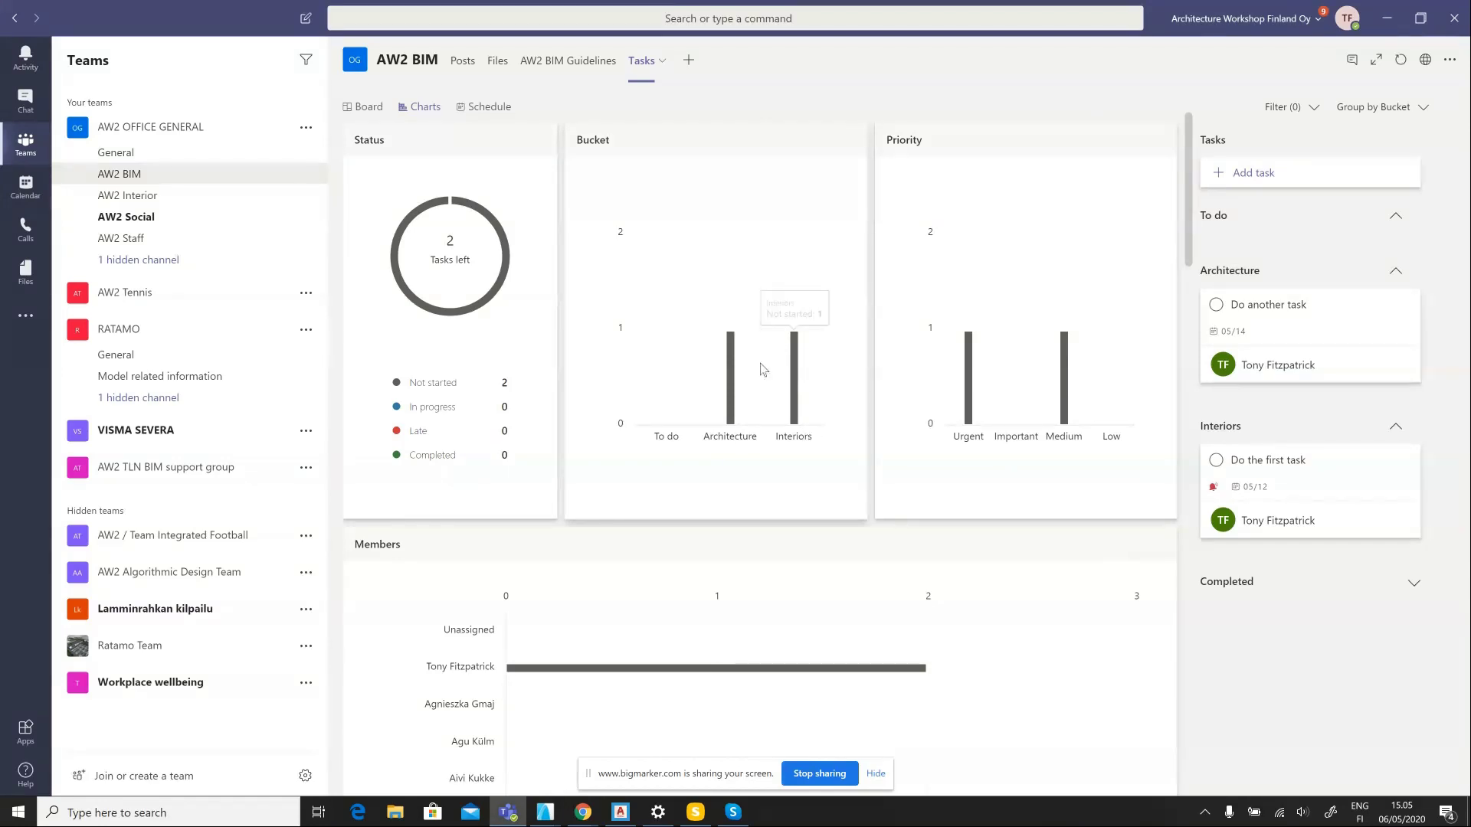
scroll(771, 425, "down", 8)
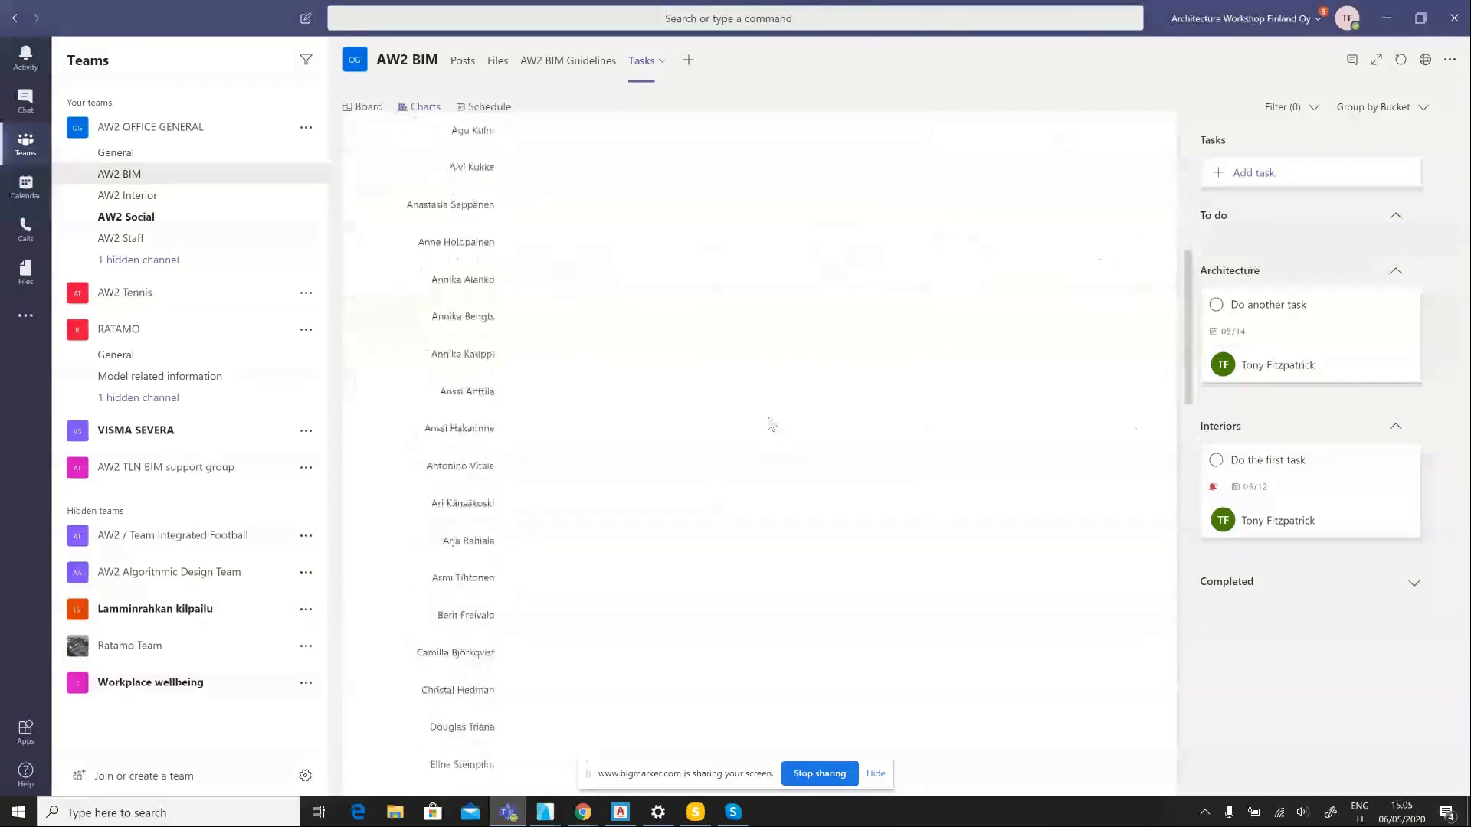
scroll(770, 425, "up", 4)
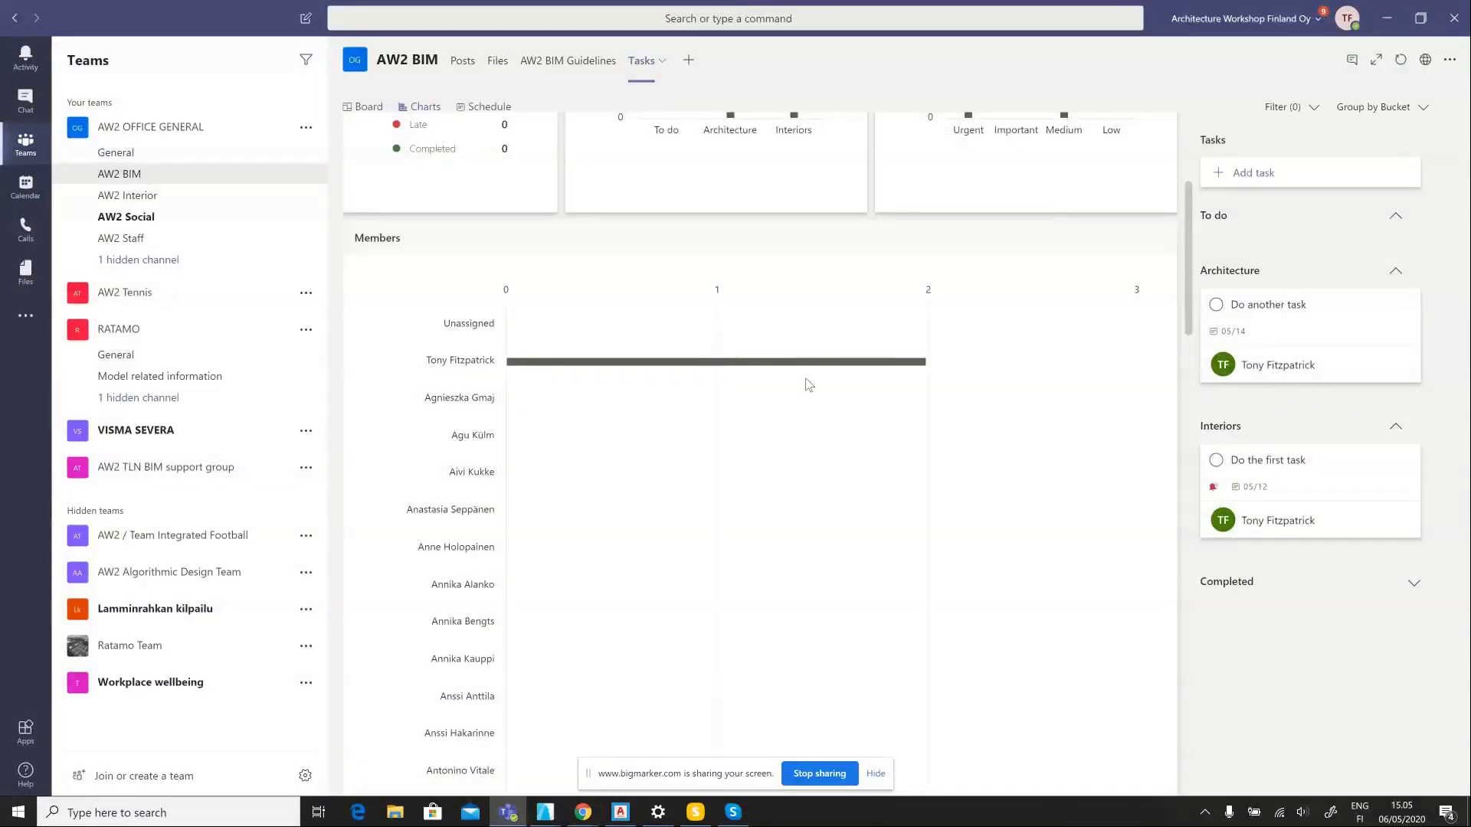
scroll(700, 266, "up", 2)
mouse_move(796, 264)
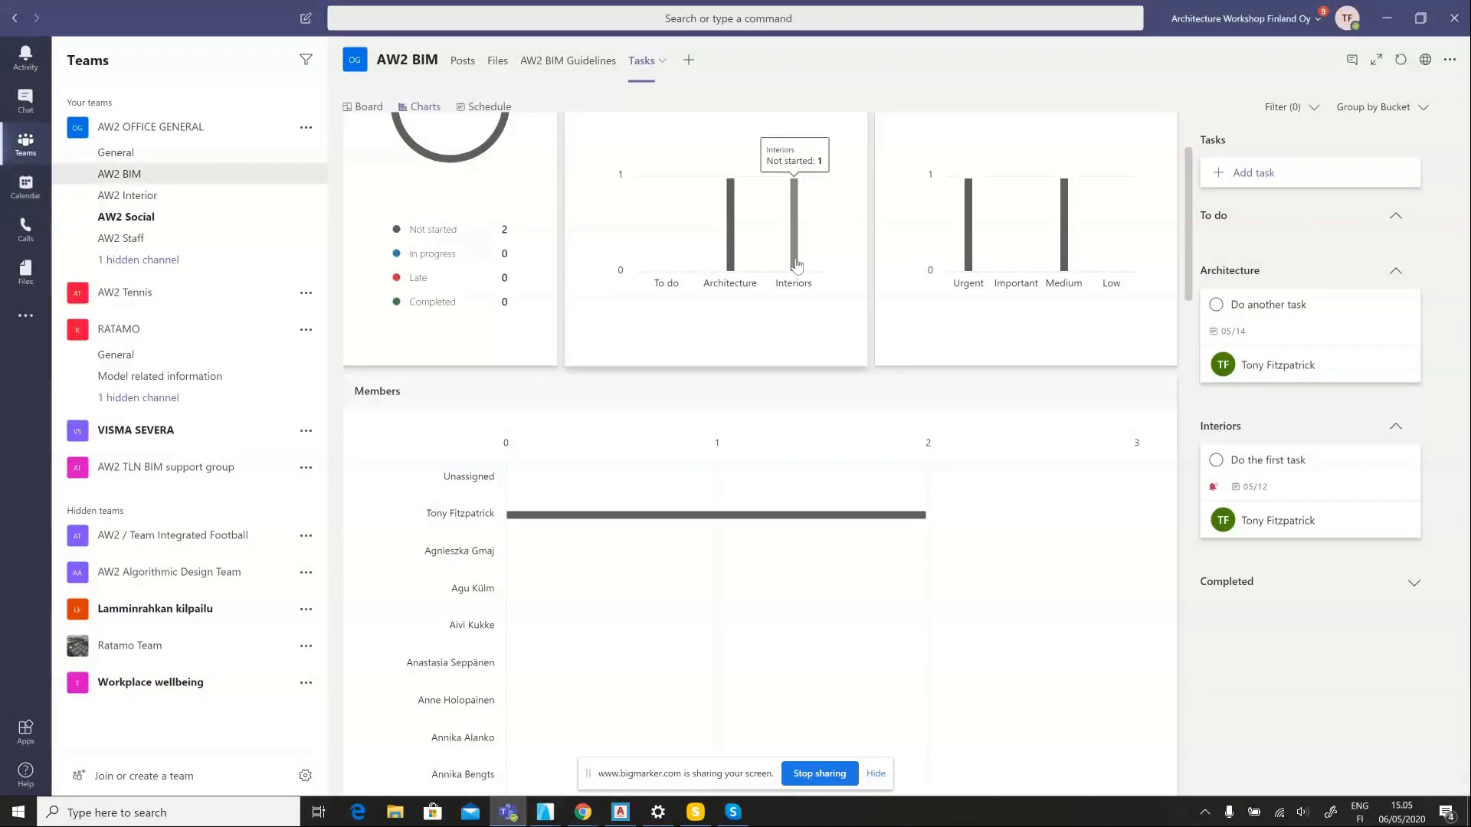
mouse_move(777, 519)
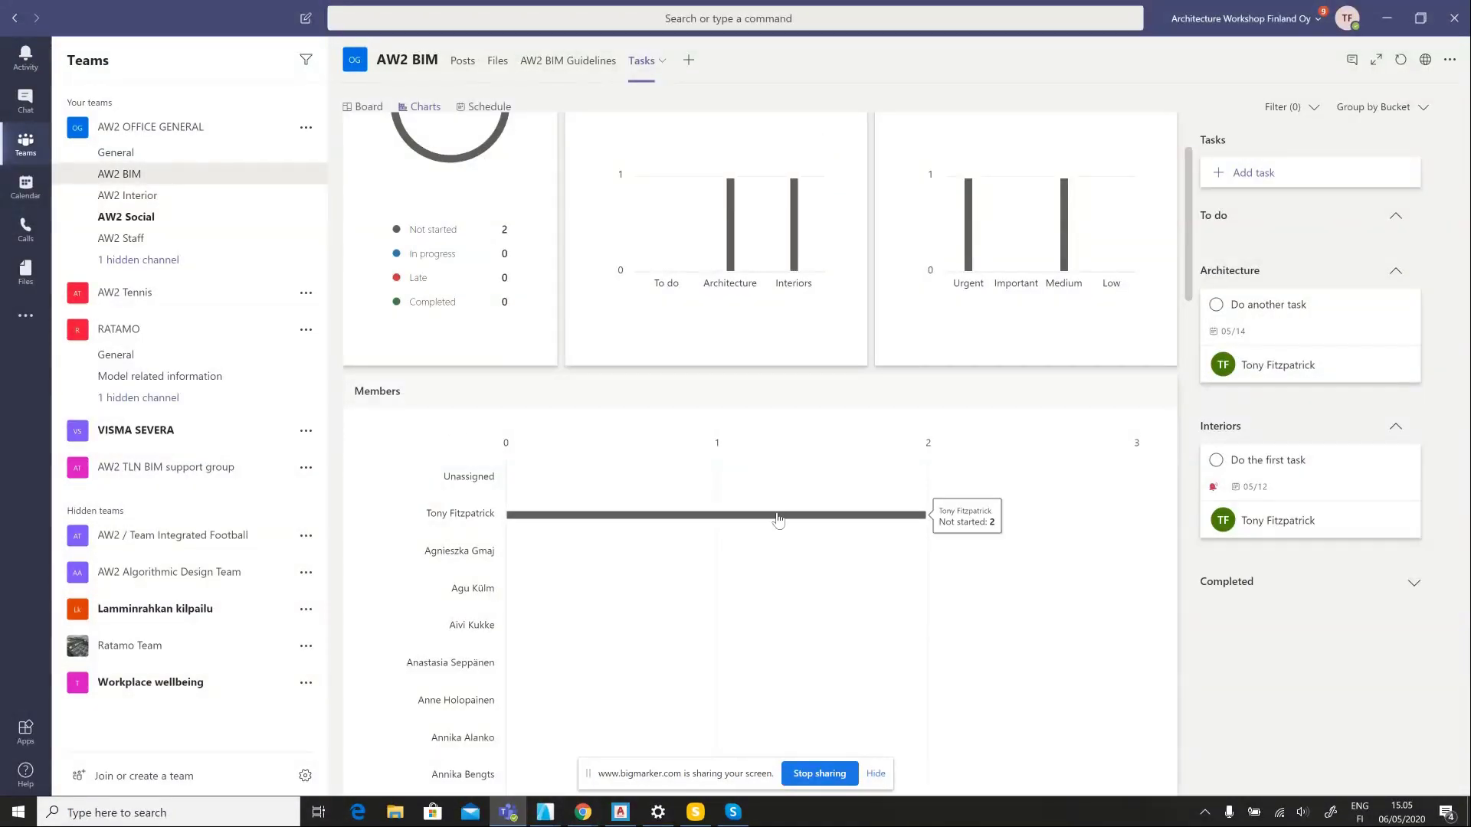
scroll(789, 520, "down", 10)
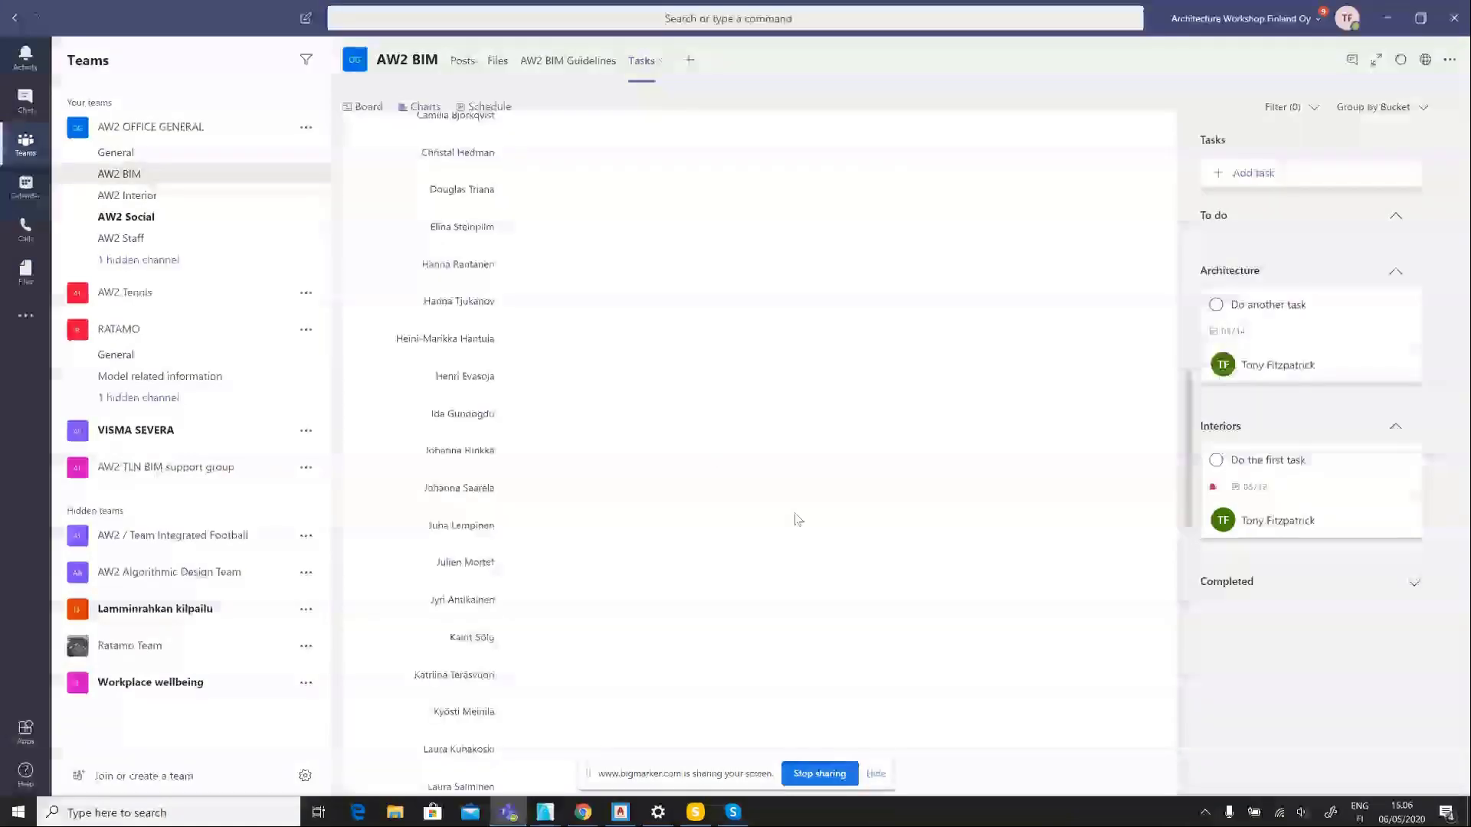
scroll(798, 519, "up", 10)
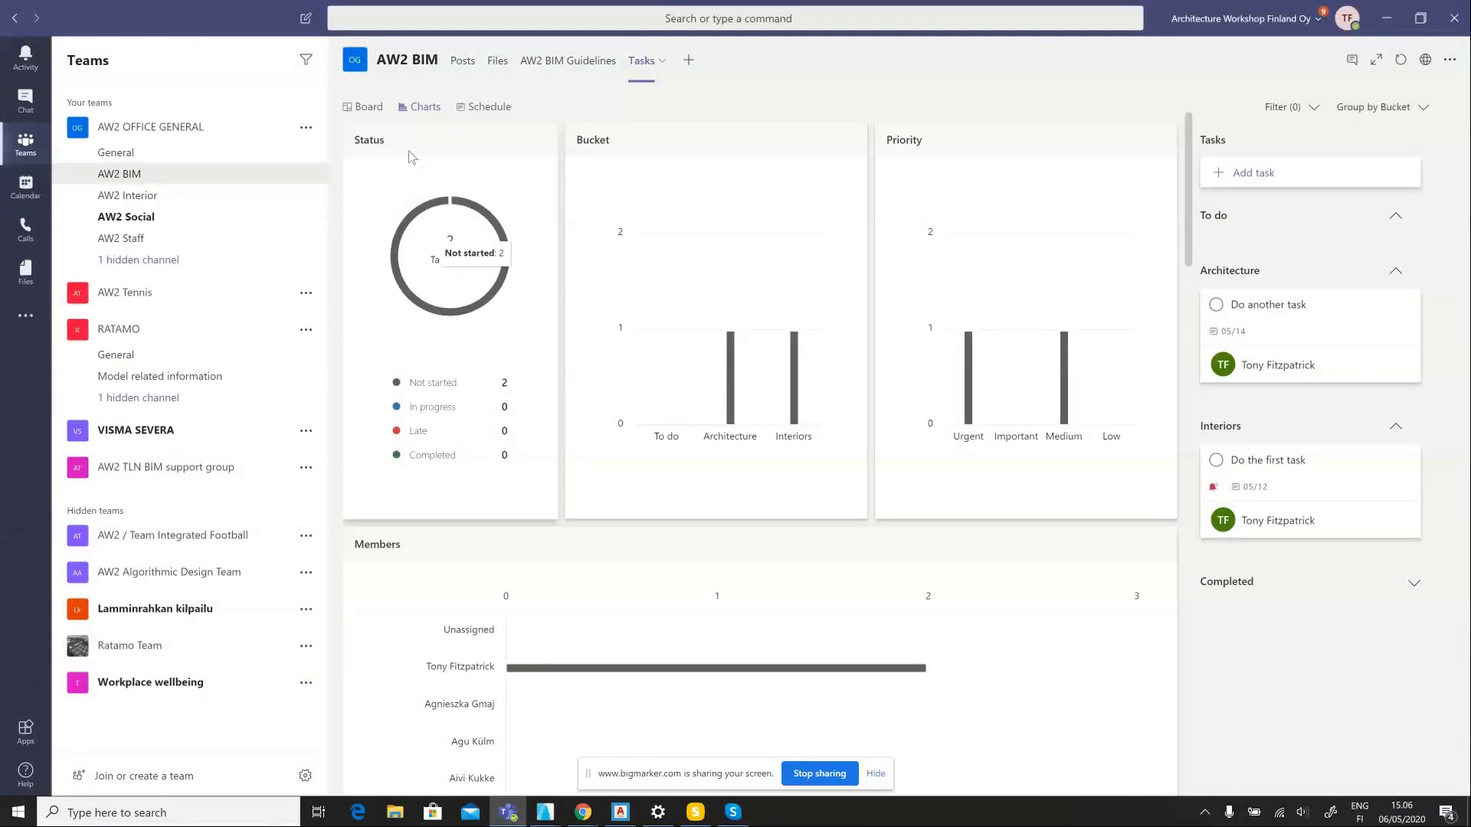
left_click(367, 106)
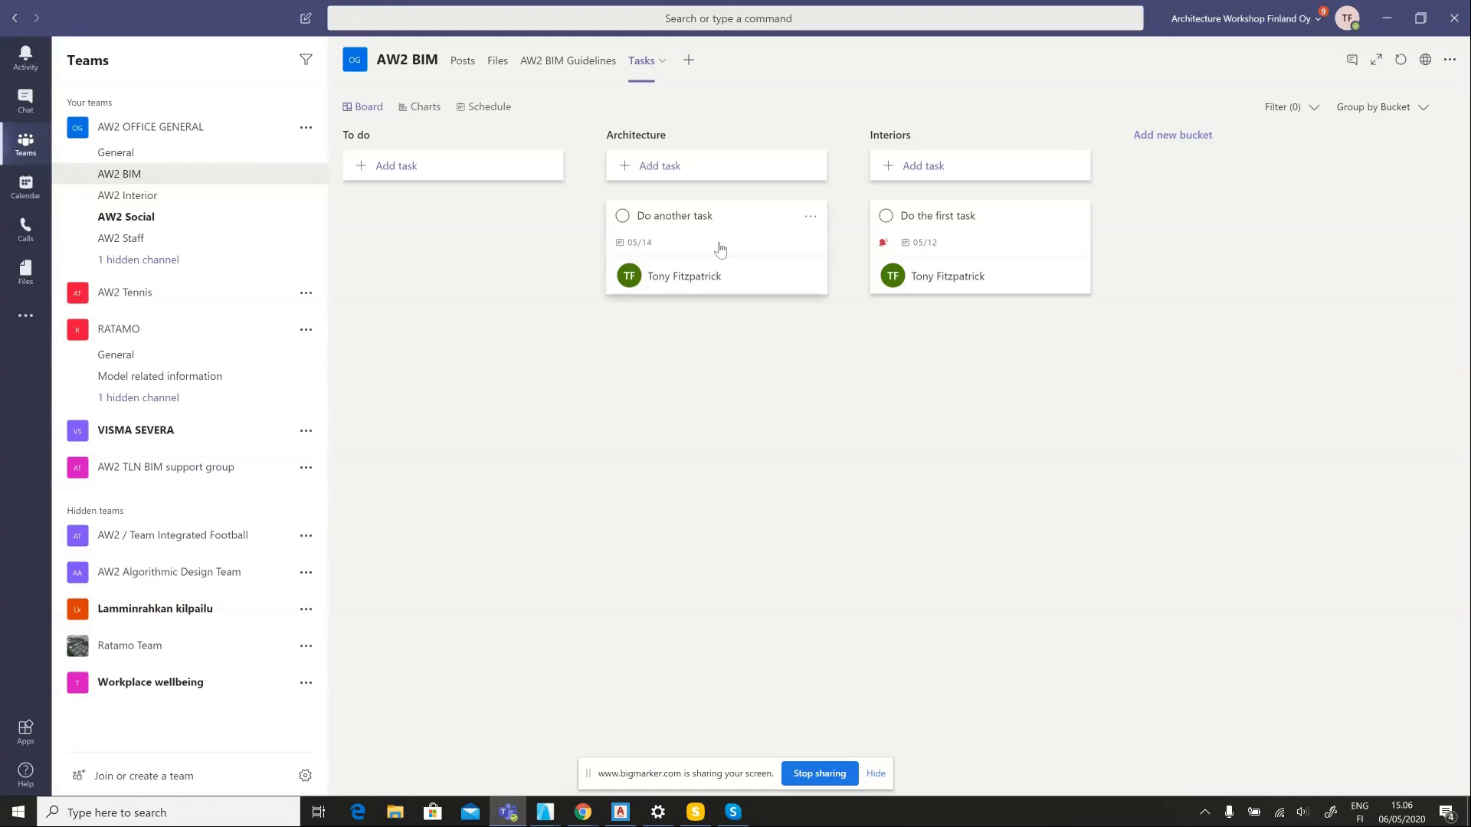
Set the progress of "Do another task" to In progress and close the task details
left_click(720, 248)
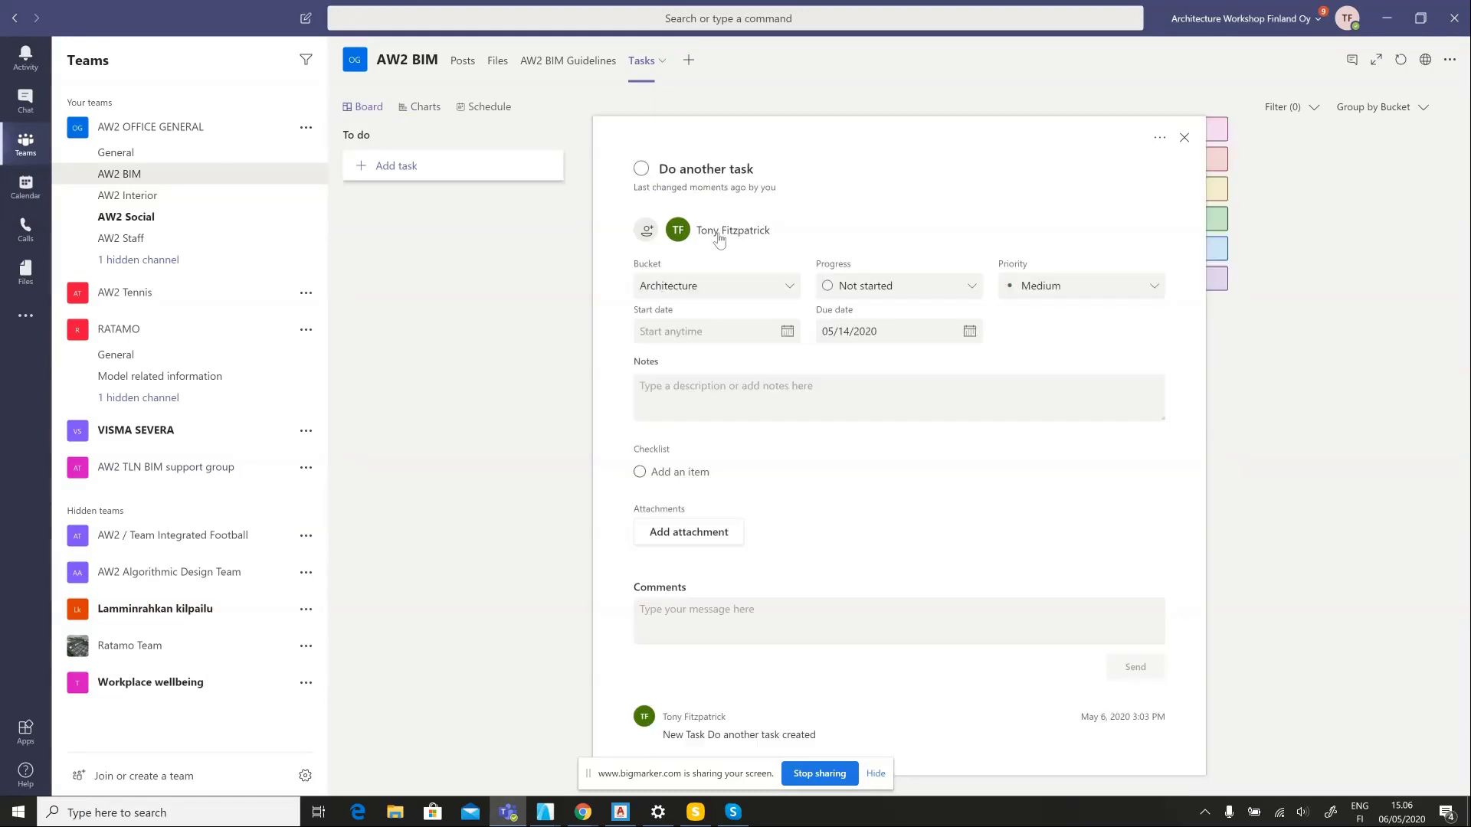
left_click(970, 286)
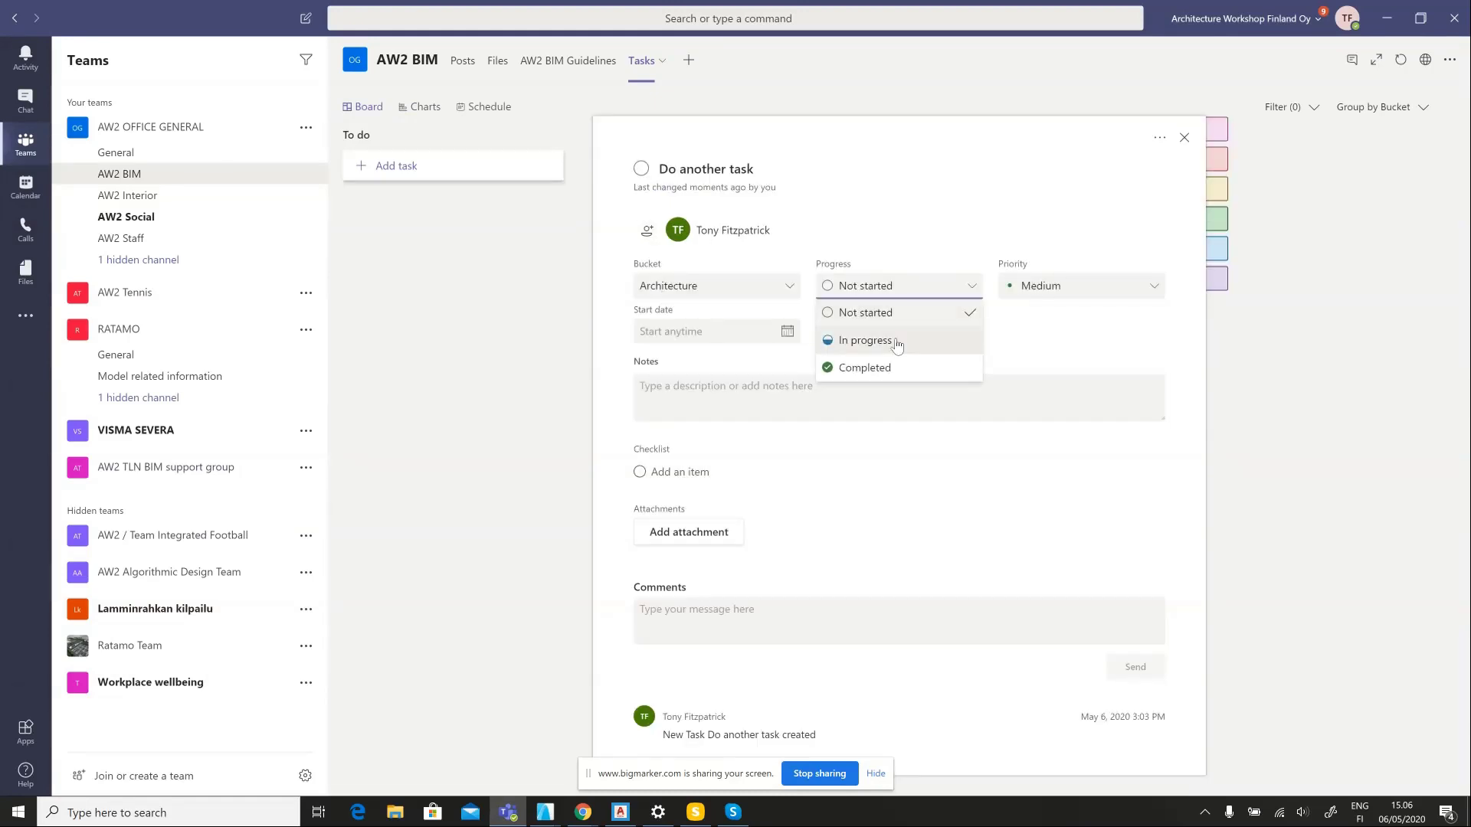
left_click(897, 344)
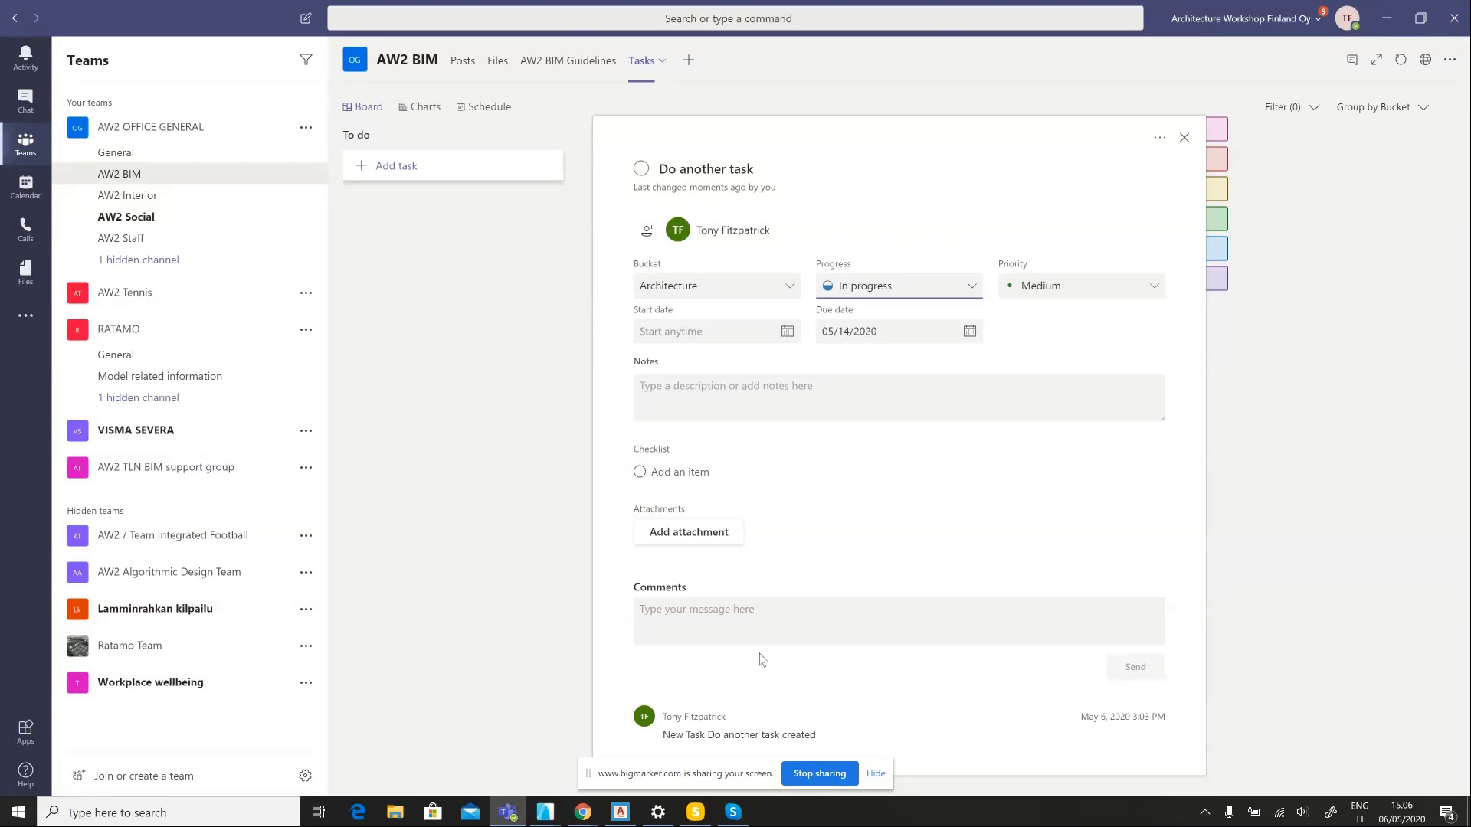
key("Escape")
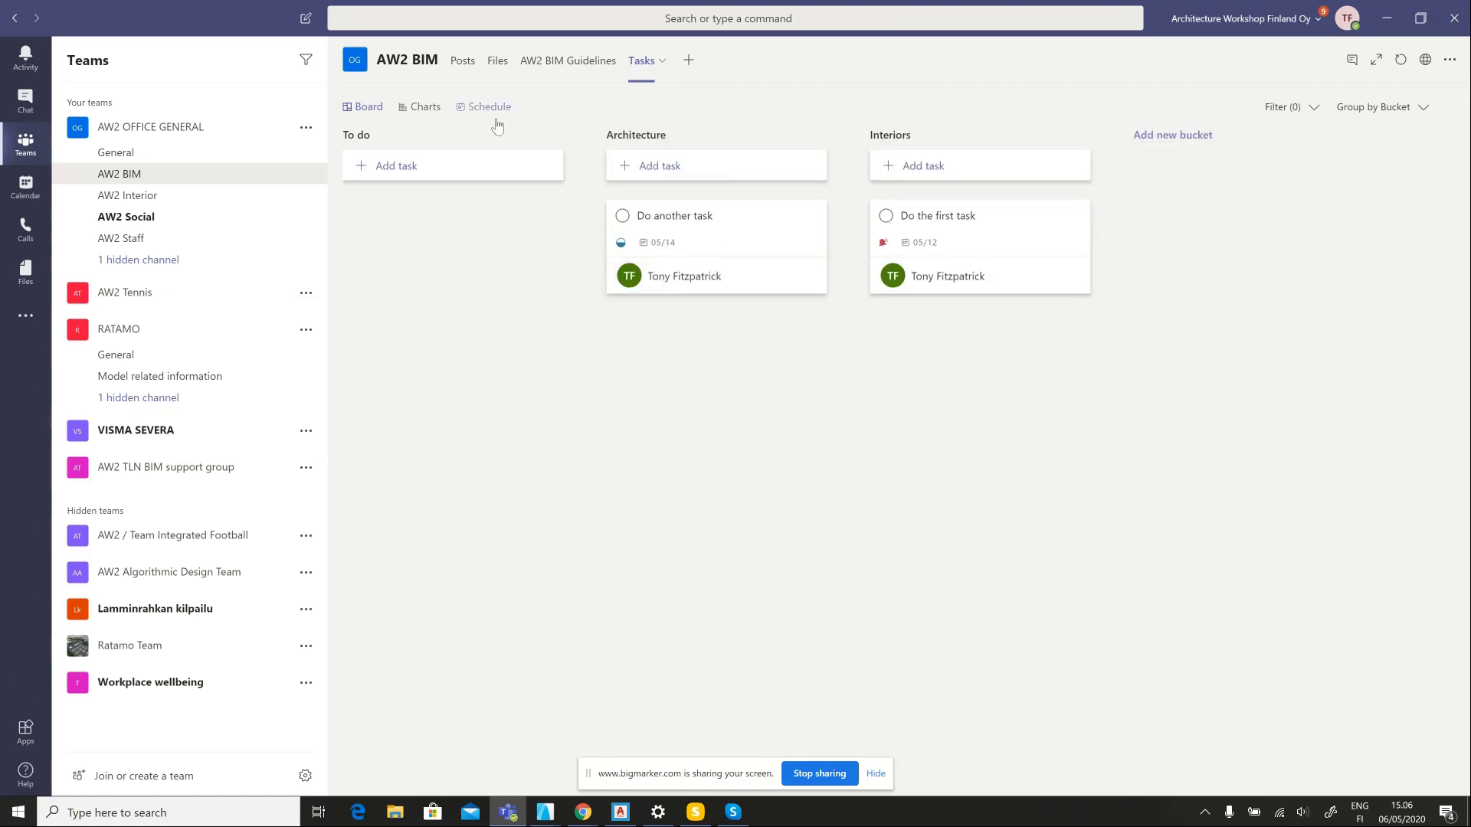
Check how the In progress task appears in the charts and the schedule, and return to the board
left_click(419, 108)
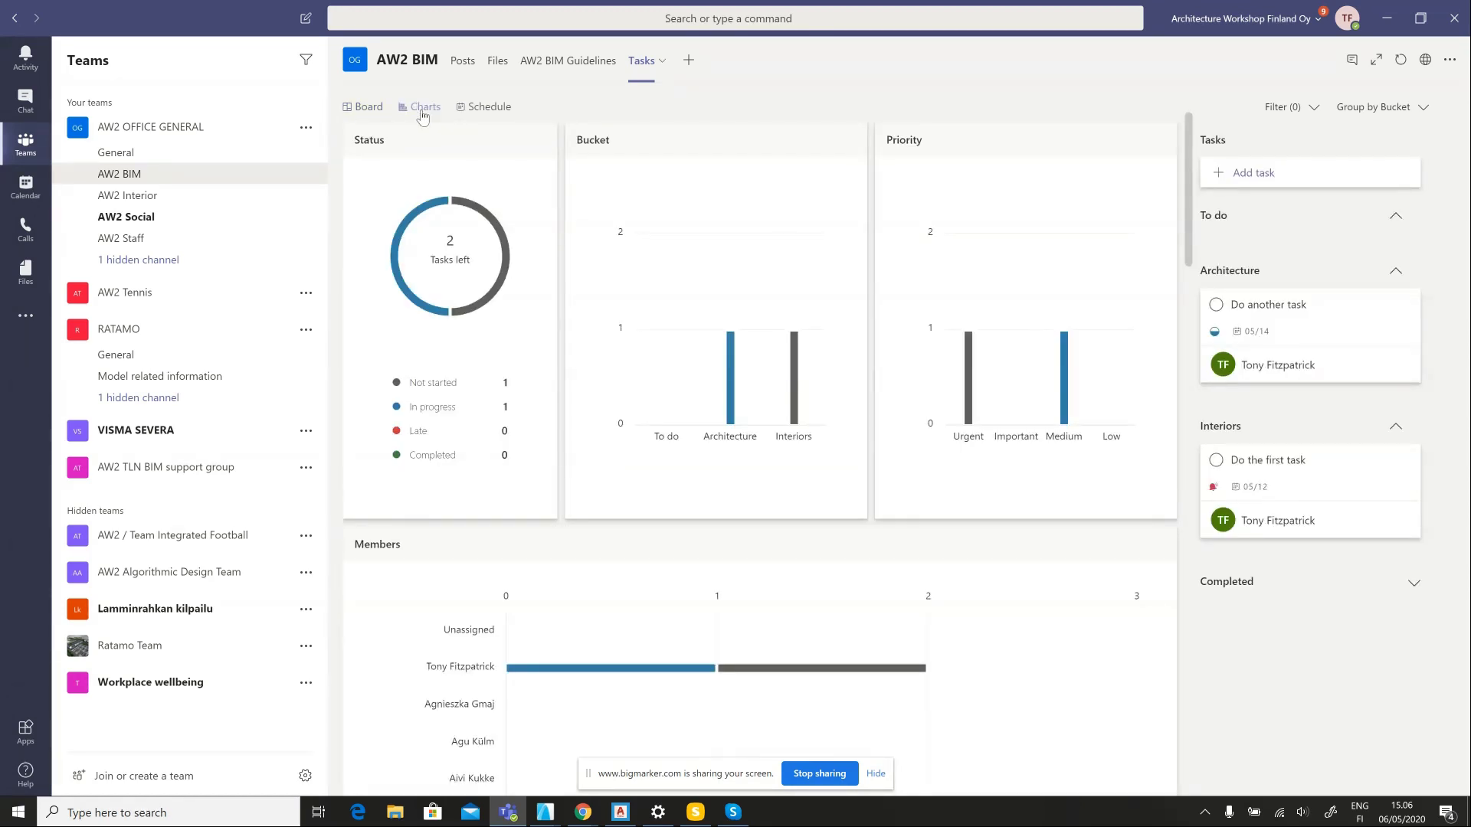
left_click(493, 109)
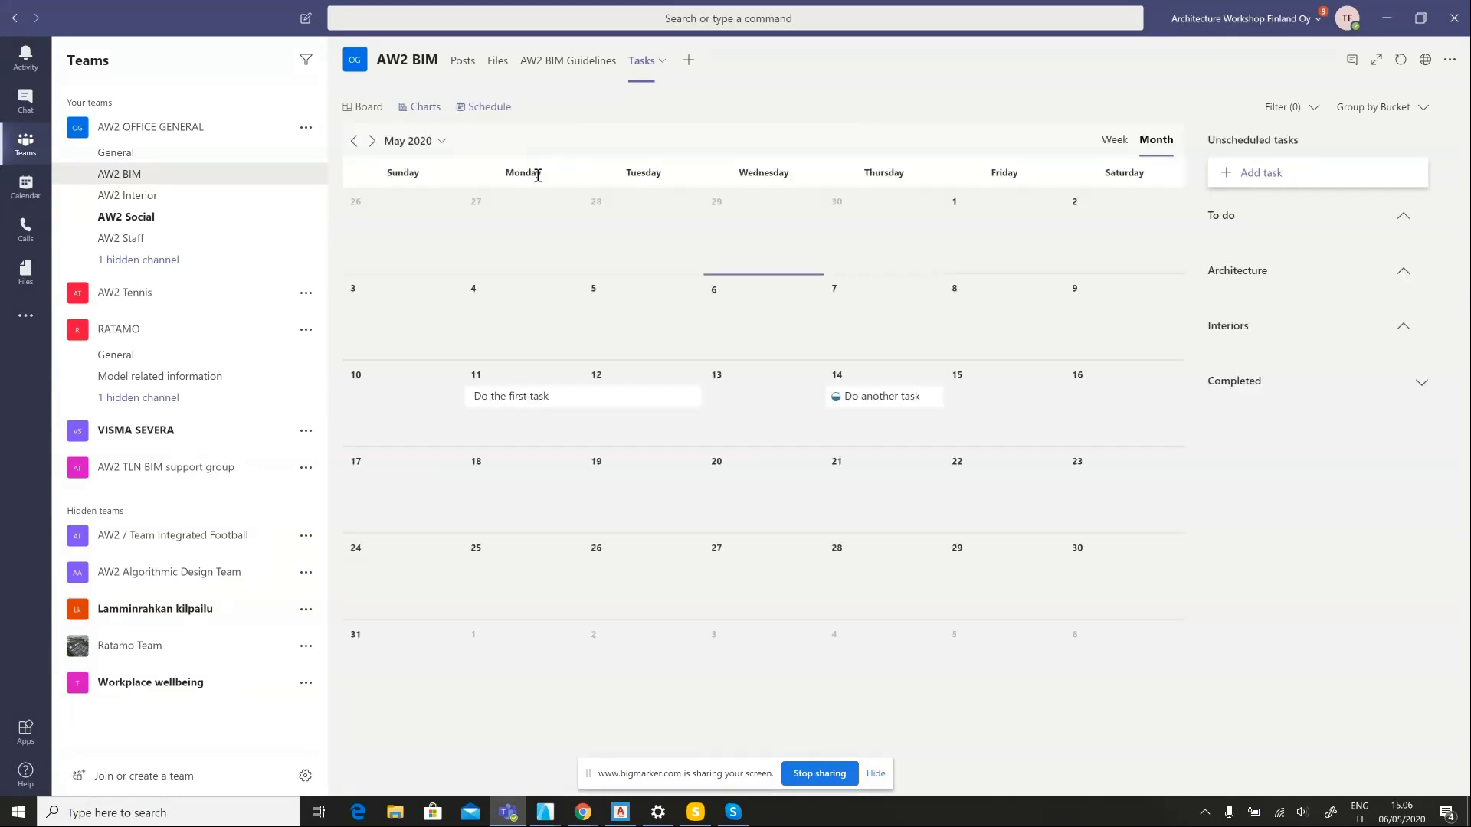
left_click(357, 108)
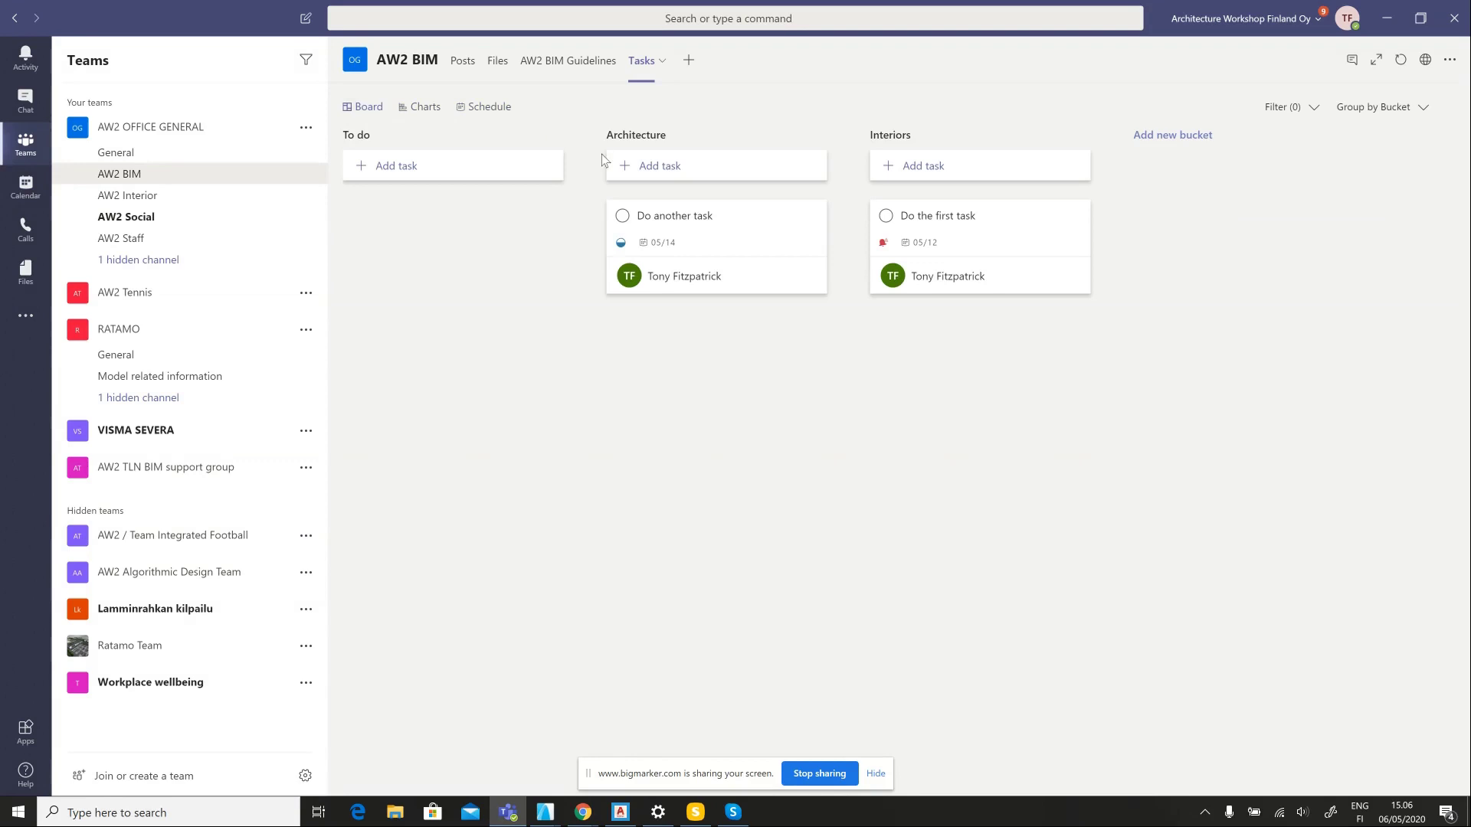
Open the plan on the Planner website in the browser and filter its tasks to those due next week
left_click(1426, 61)
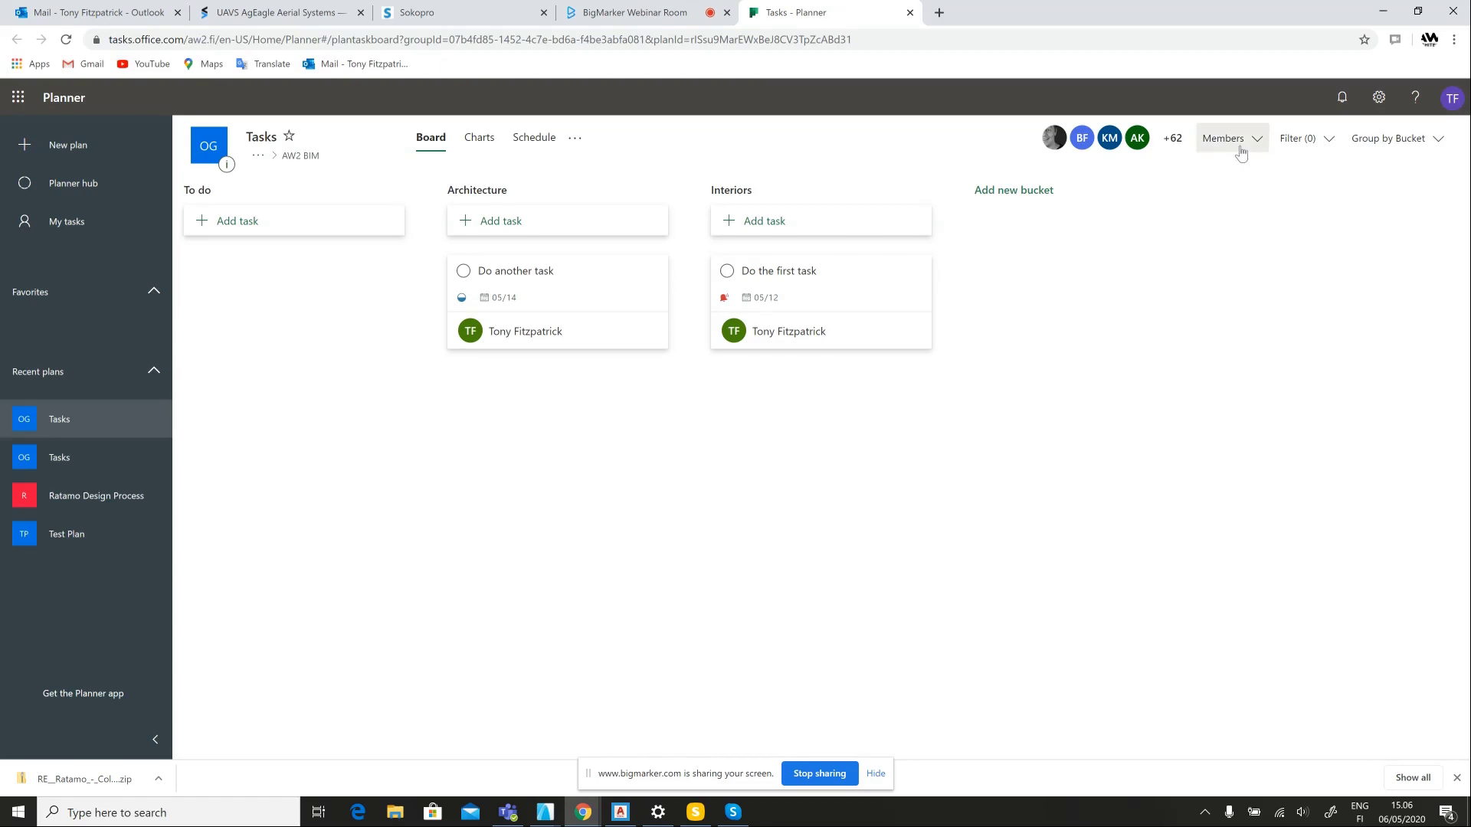
left_click(1327, 146)
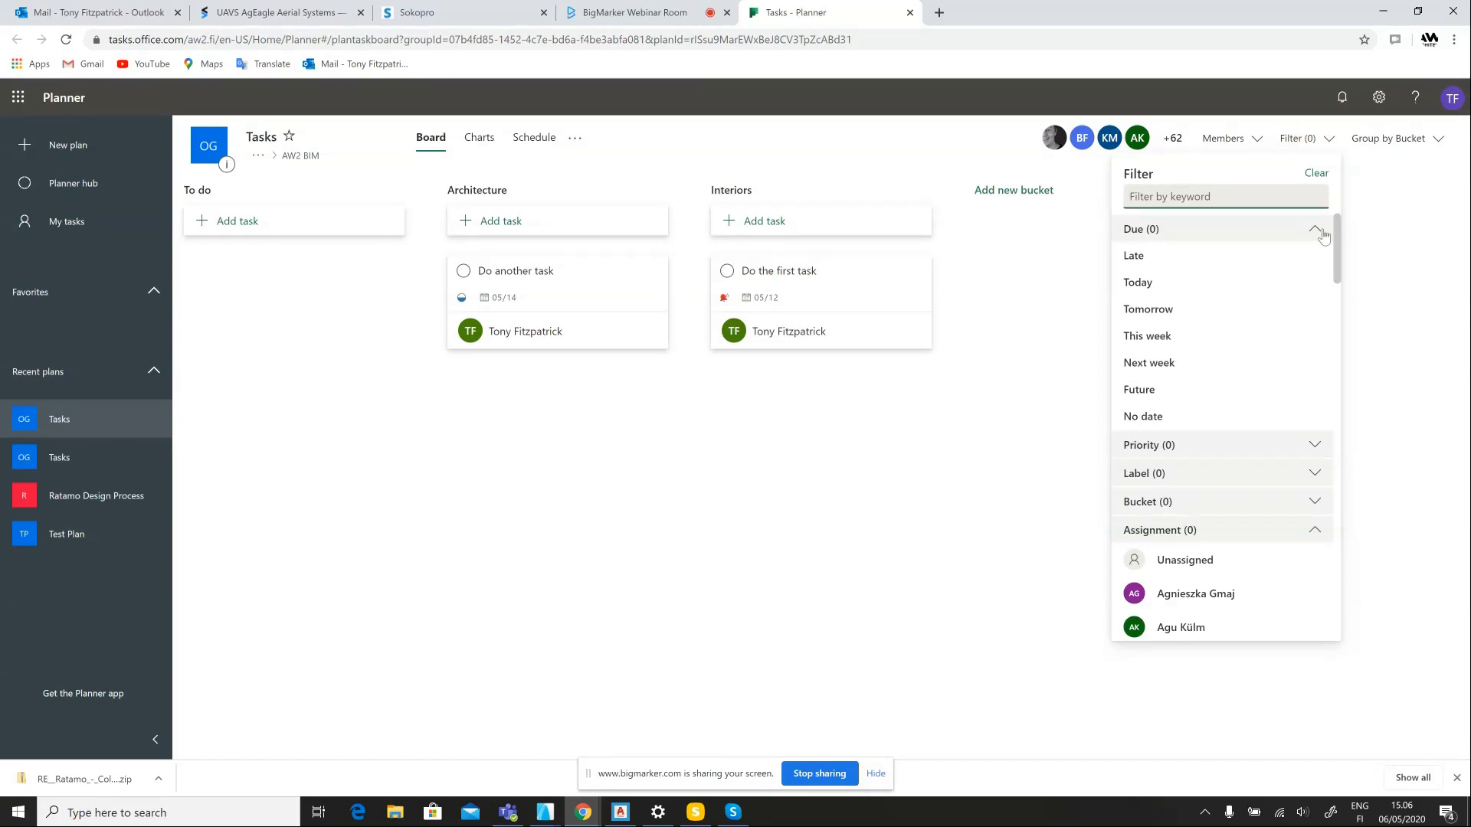
scroll(1338, 264, "down", 1)
left_click_drag(1338, 260, 1340, 436)
scroll(1287, 335, "up", 15)
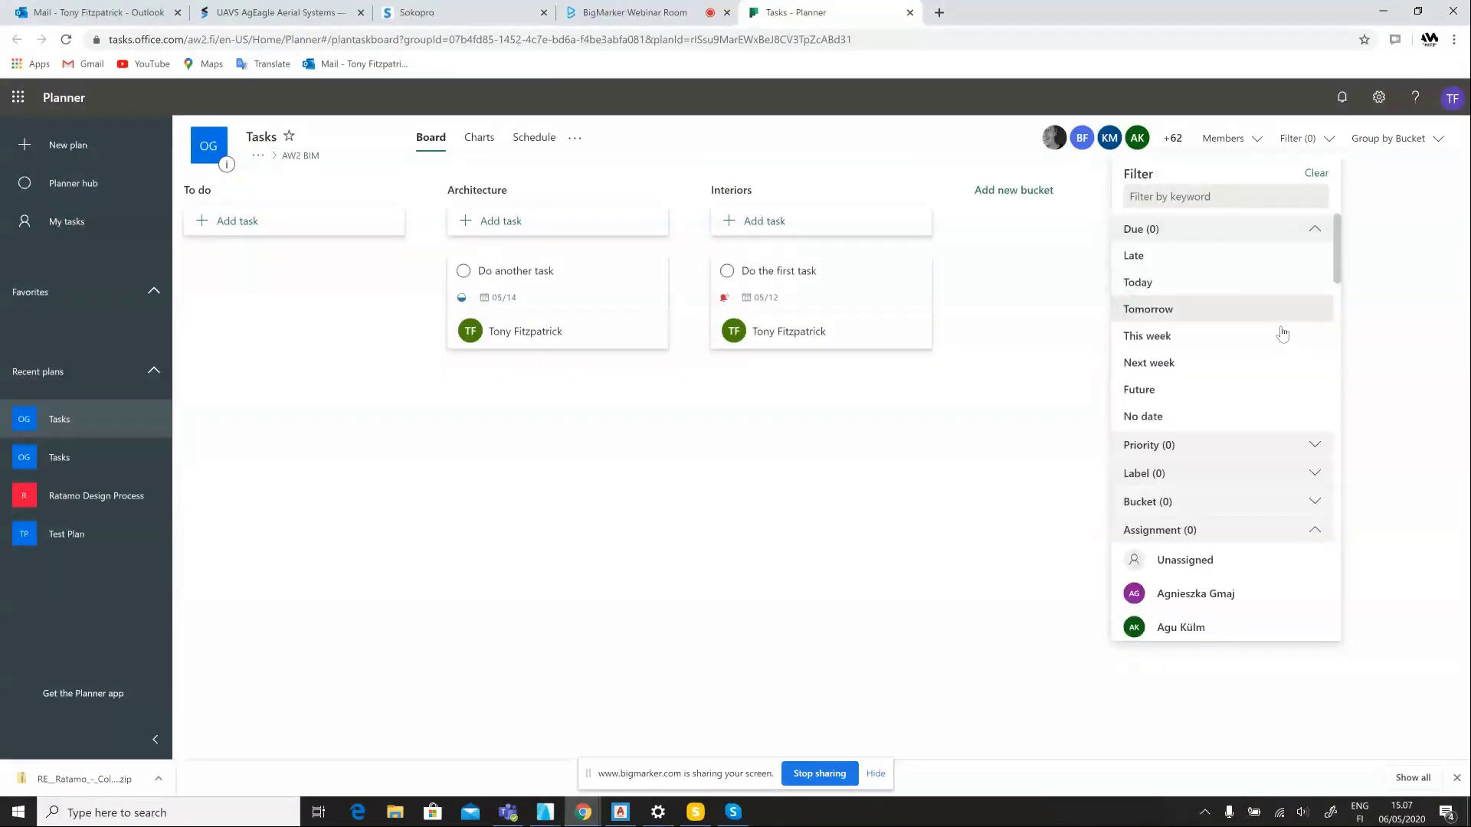
left_click(1189, 366)
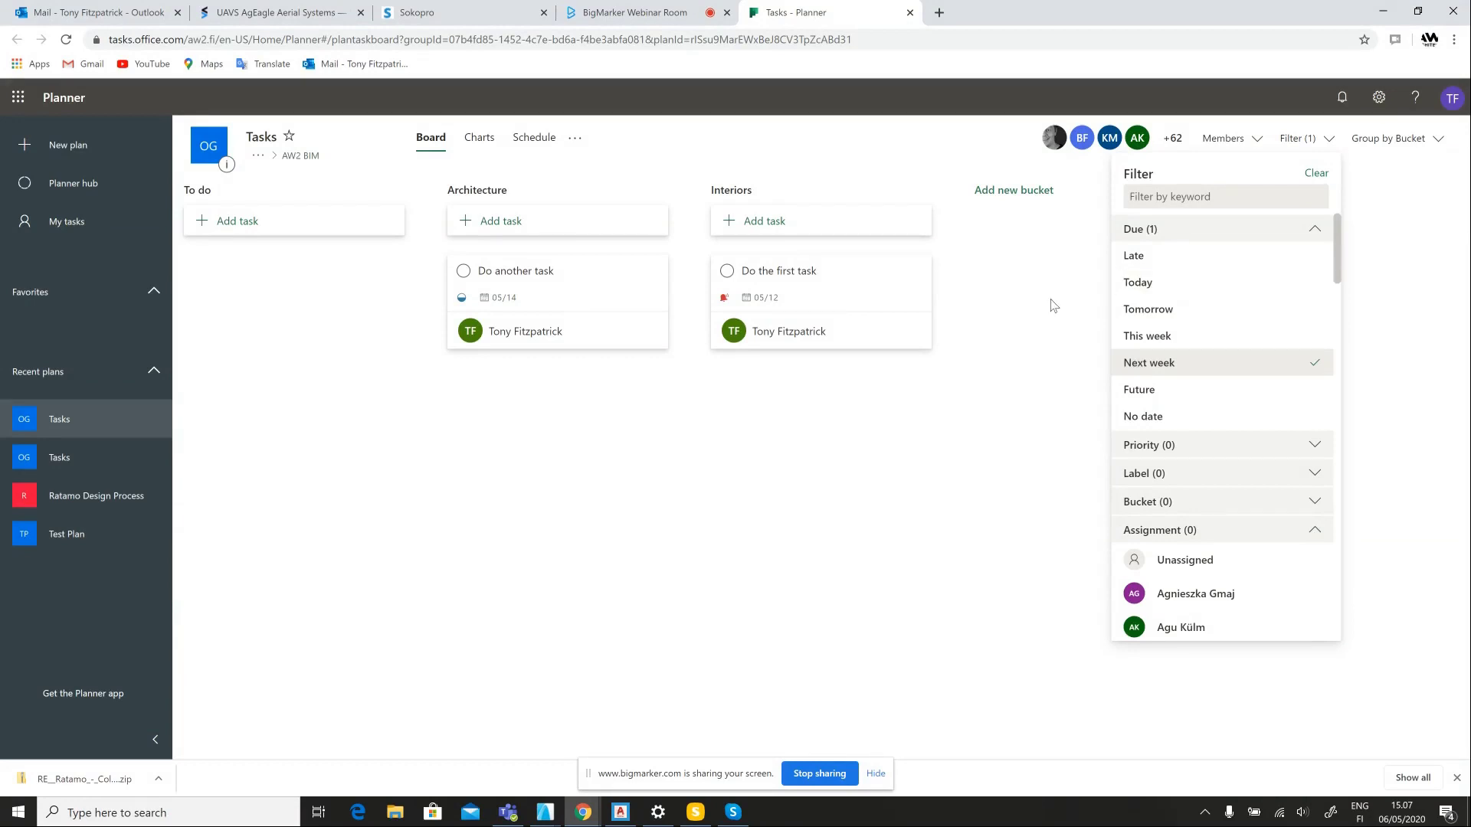
left_click(977, 377)
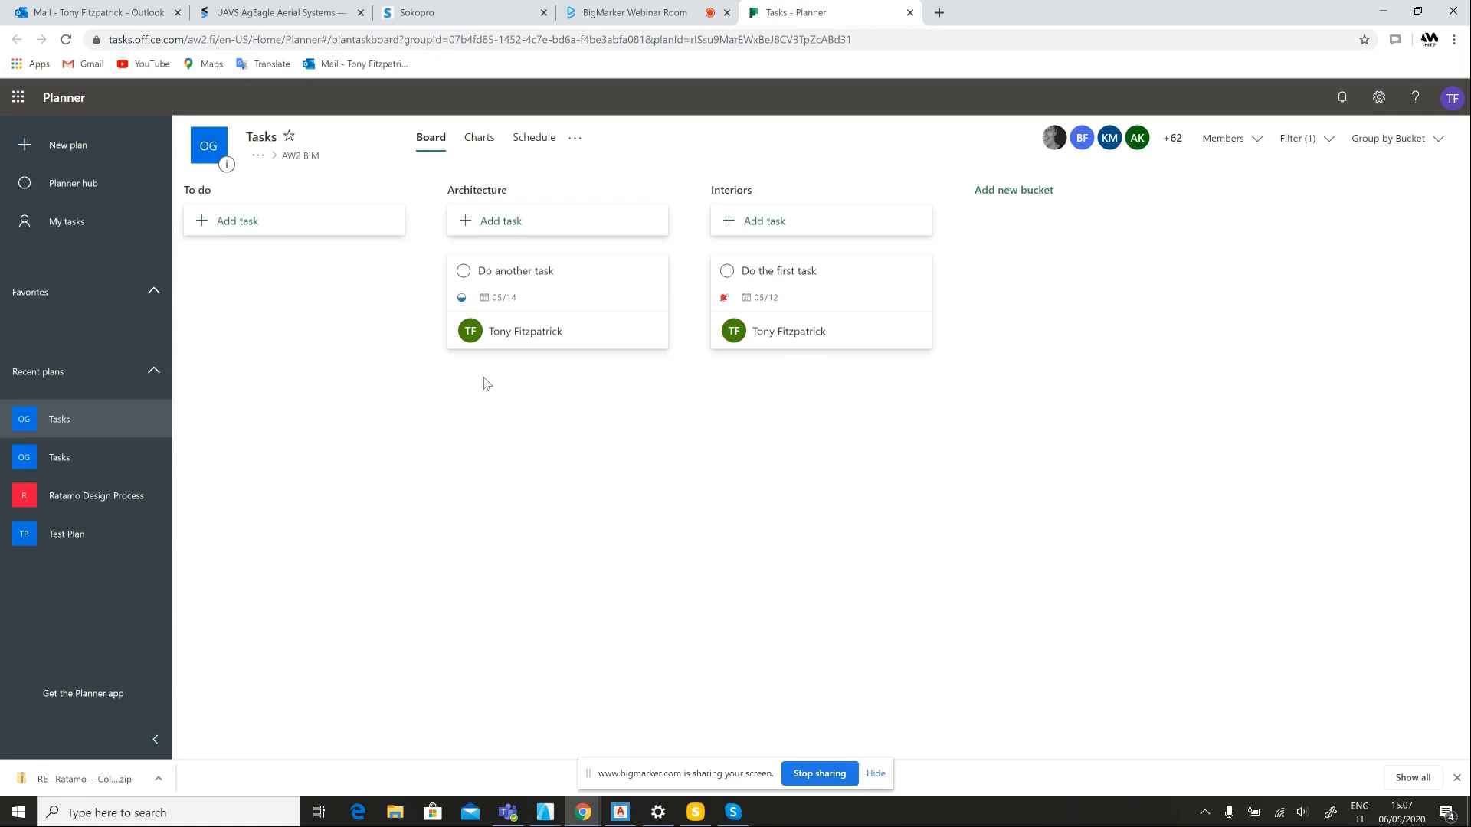
Switch to Outlook to look through the Other inbox, and return to the Tasks plan in Planner
key("ctrl+1")
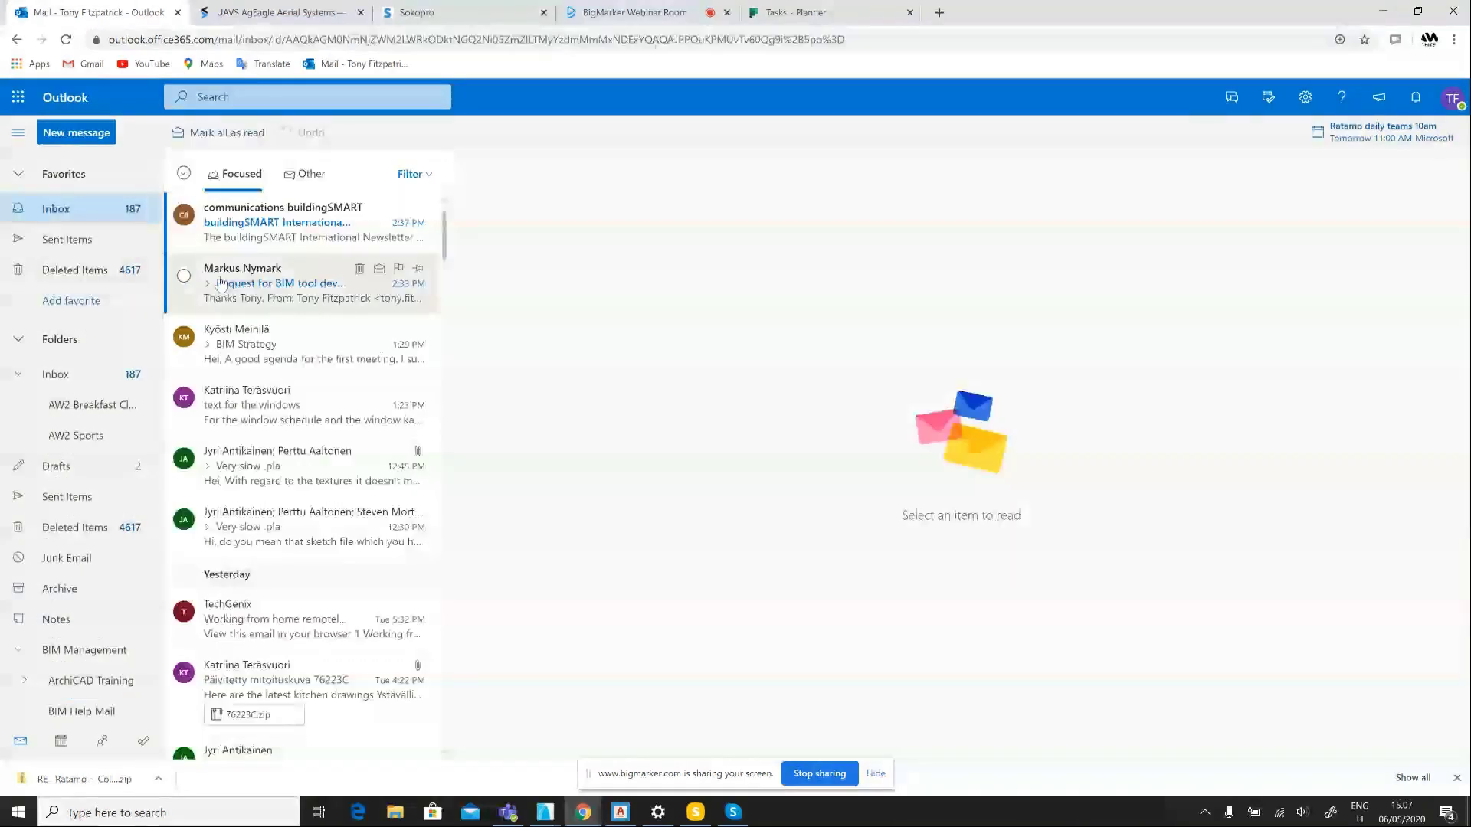
left_click(312, 176)
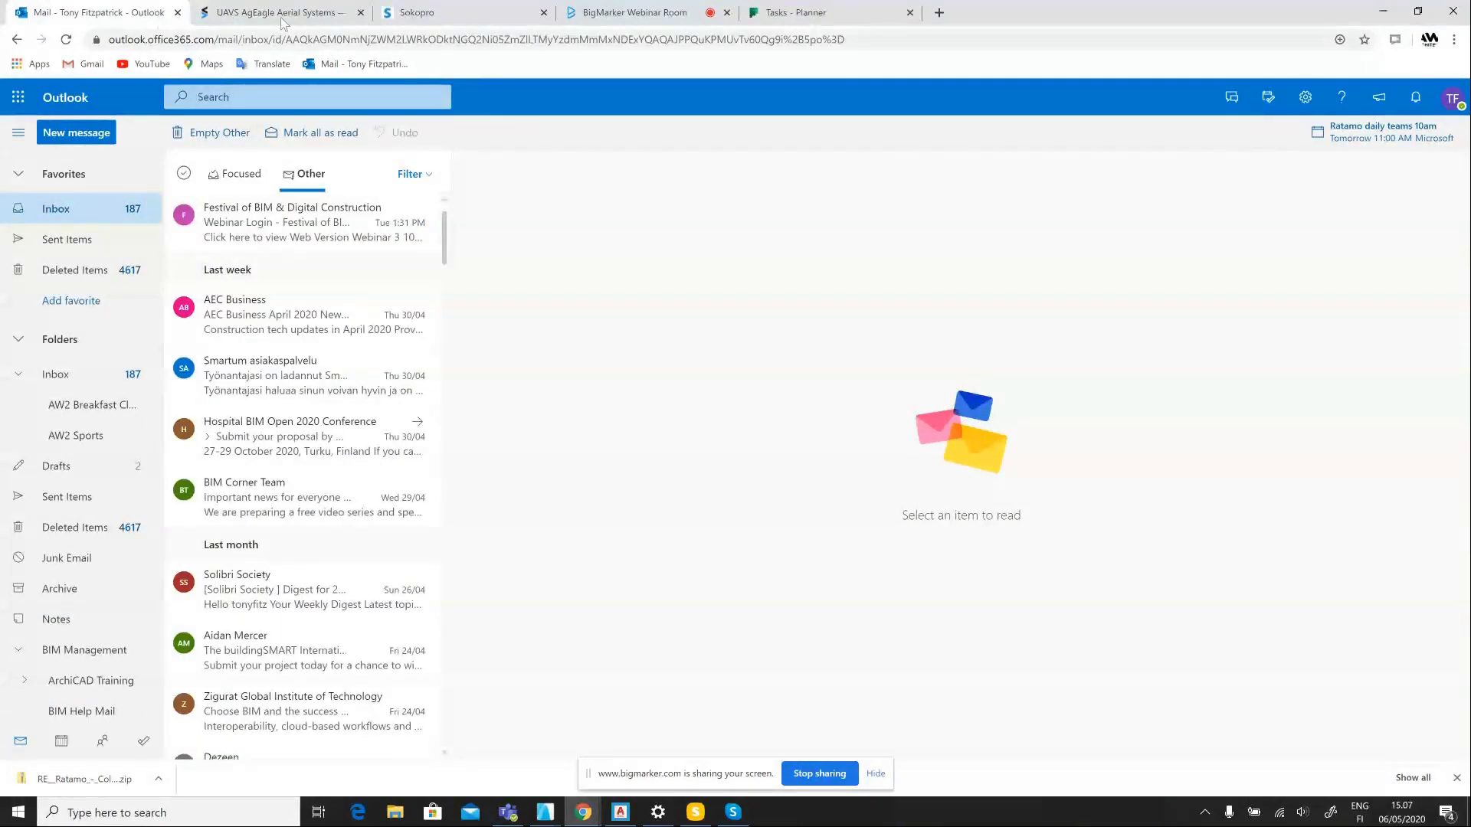
left_click(822, 14)
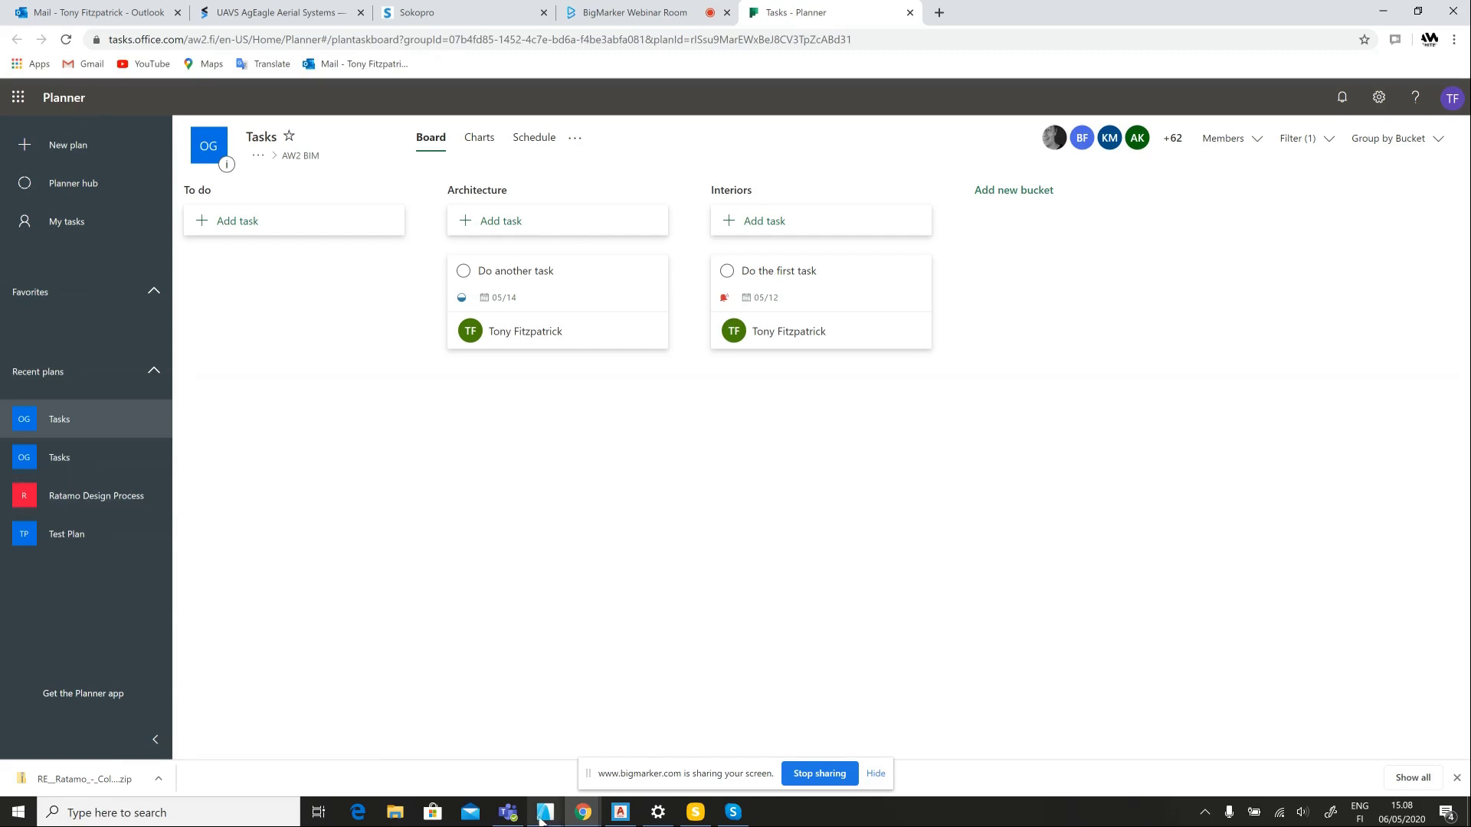
Switch to Teams, open the Planner app and look through the assigned tasks, the recent plans and the list of all plans
left_click(508, 812)
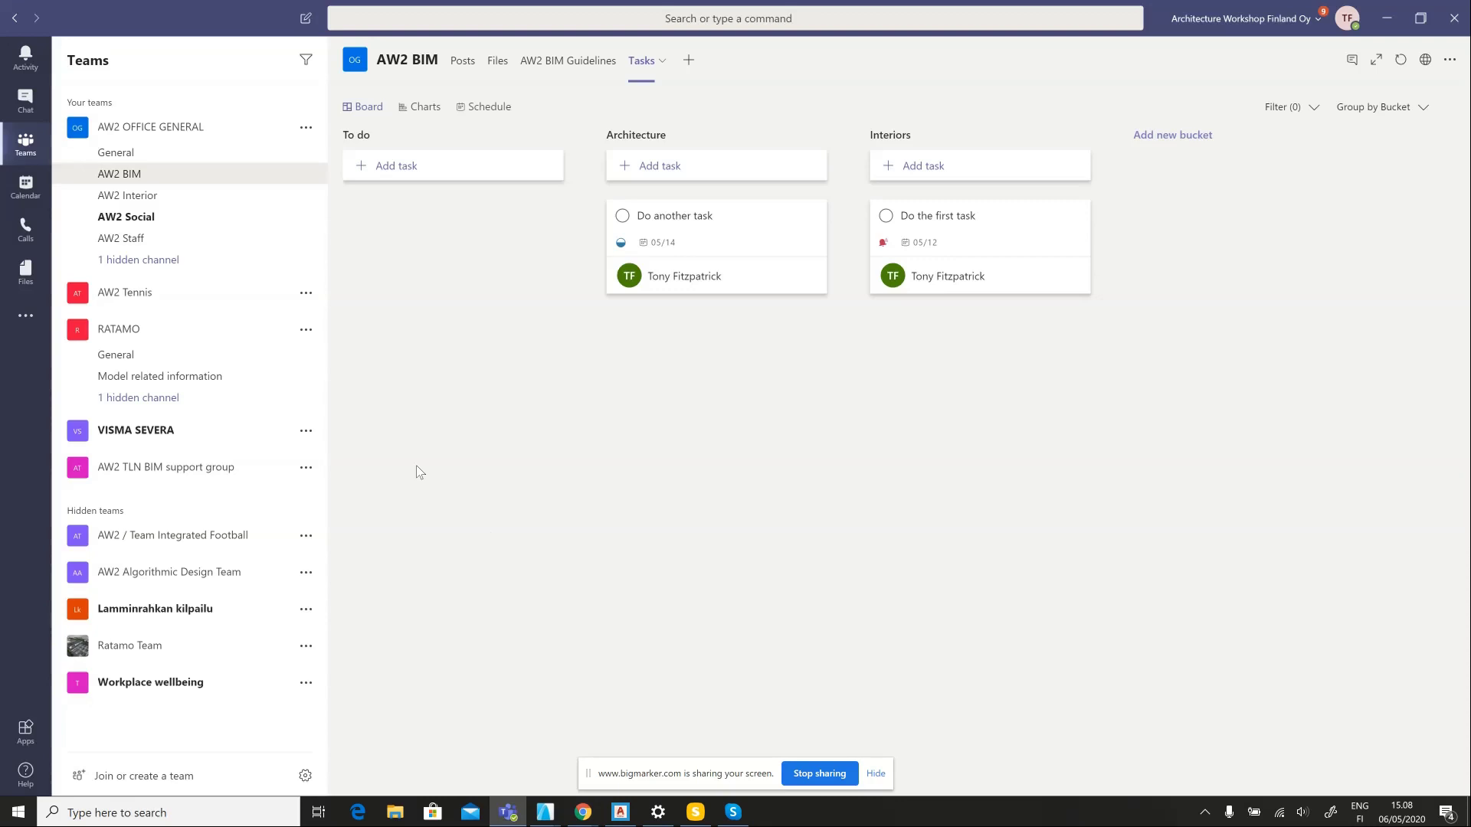
left_click(27, 317)
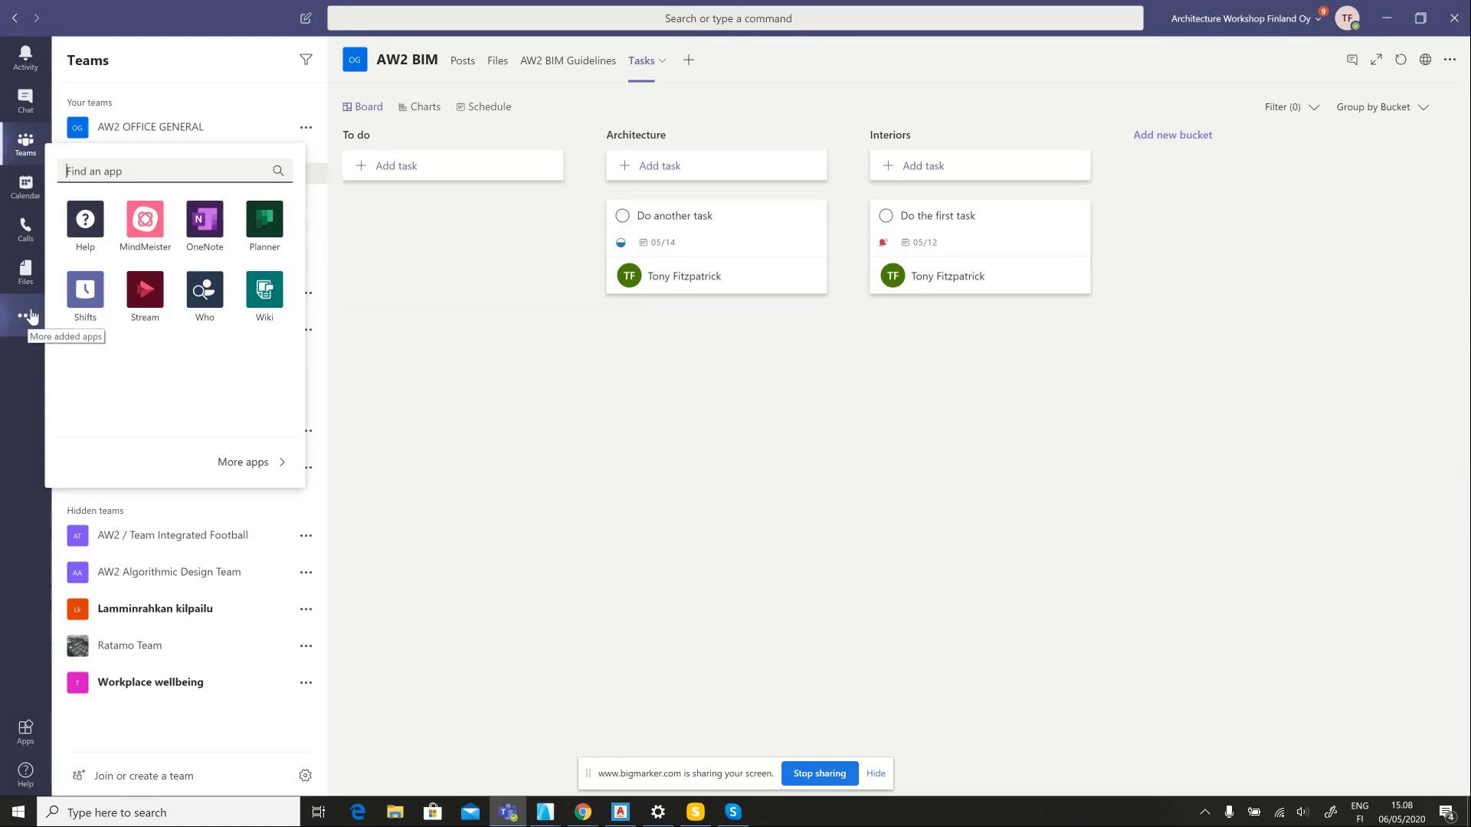
left_click(266, 224)
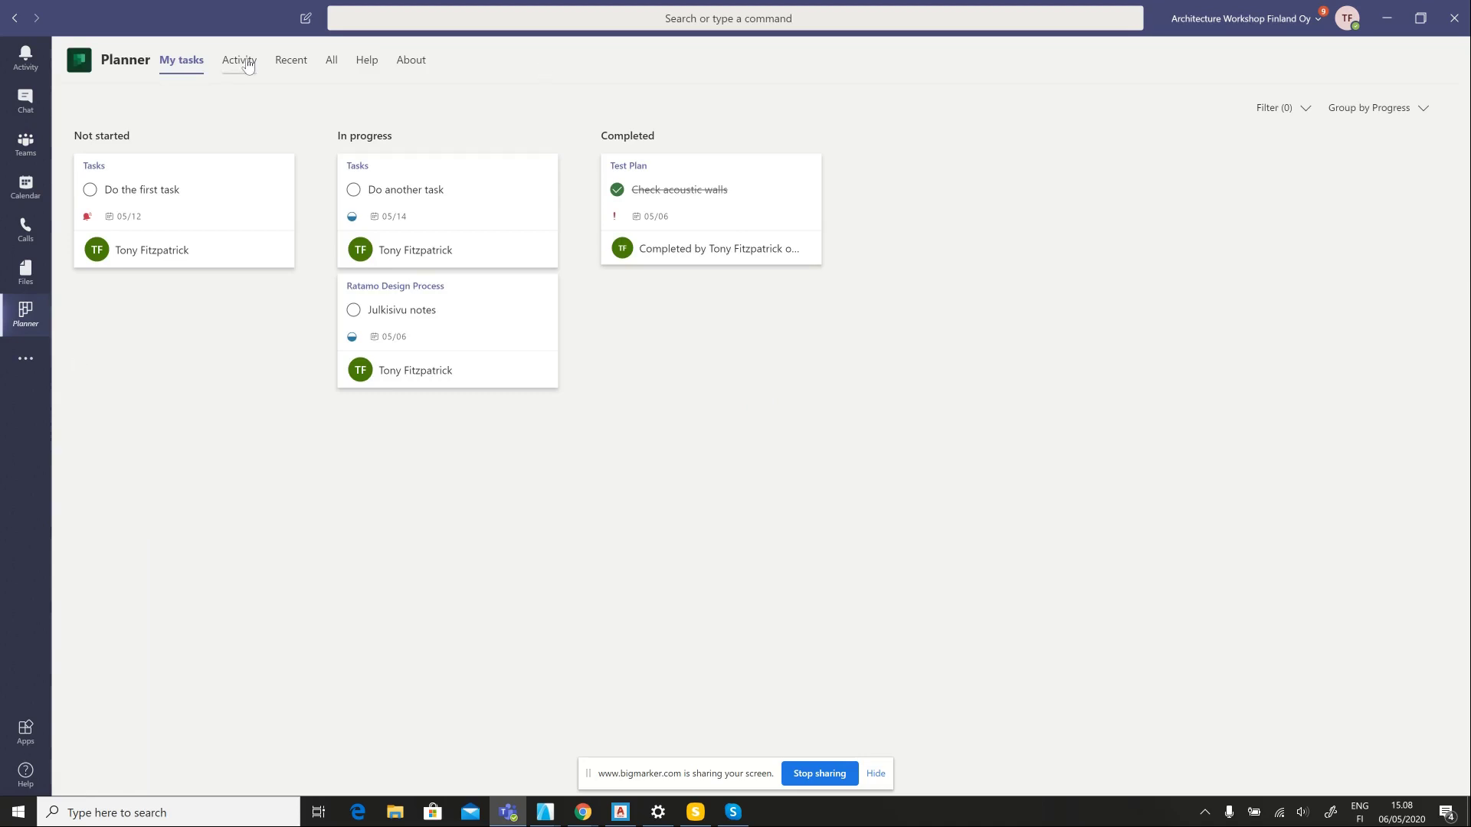
left_click(298, 66)
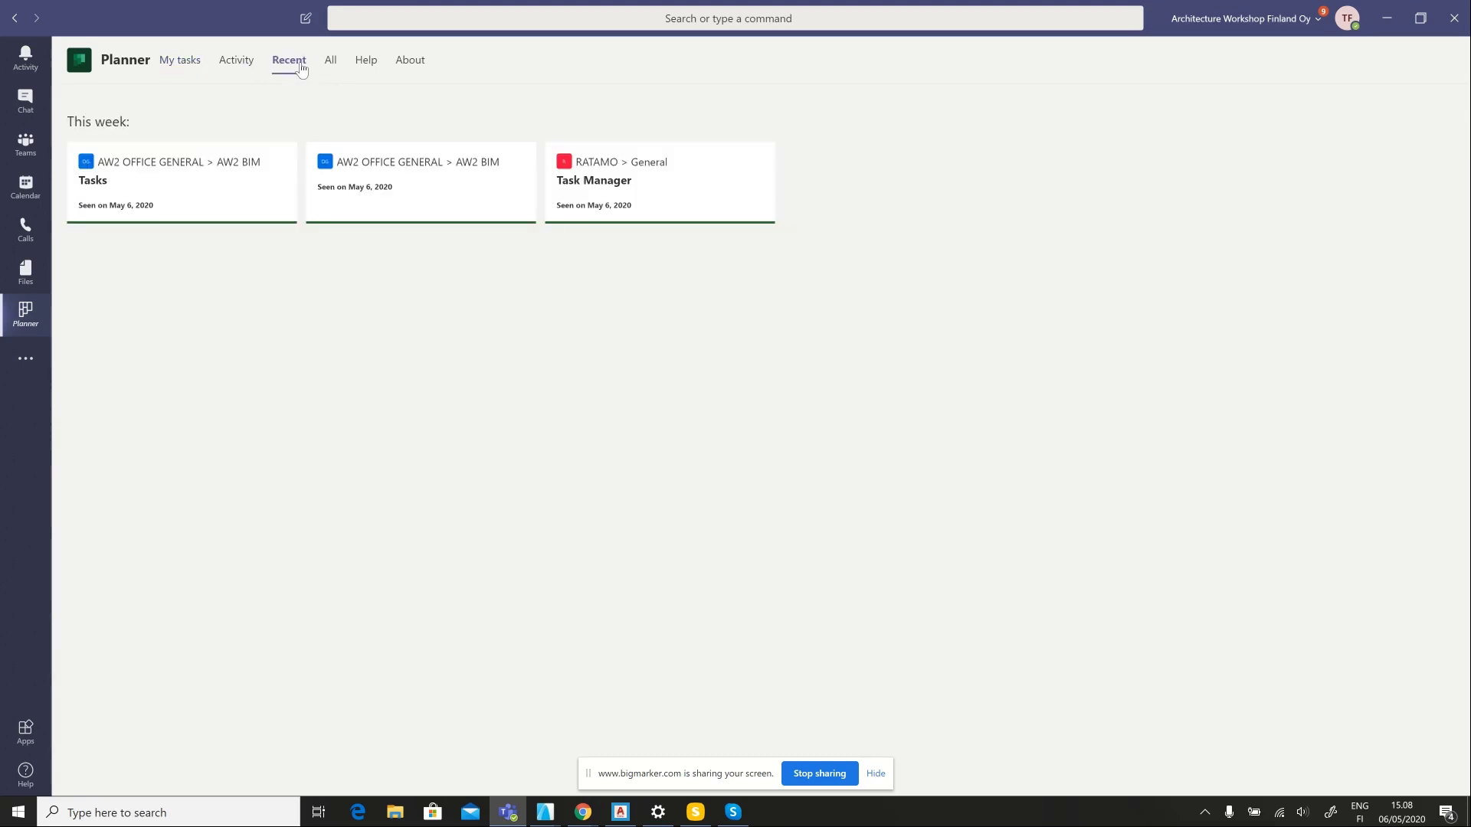
left_click(329, 65)
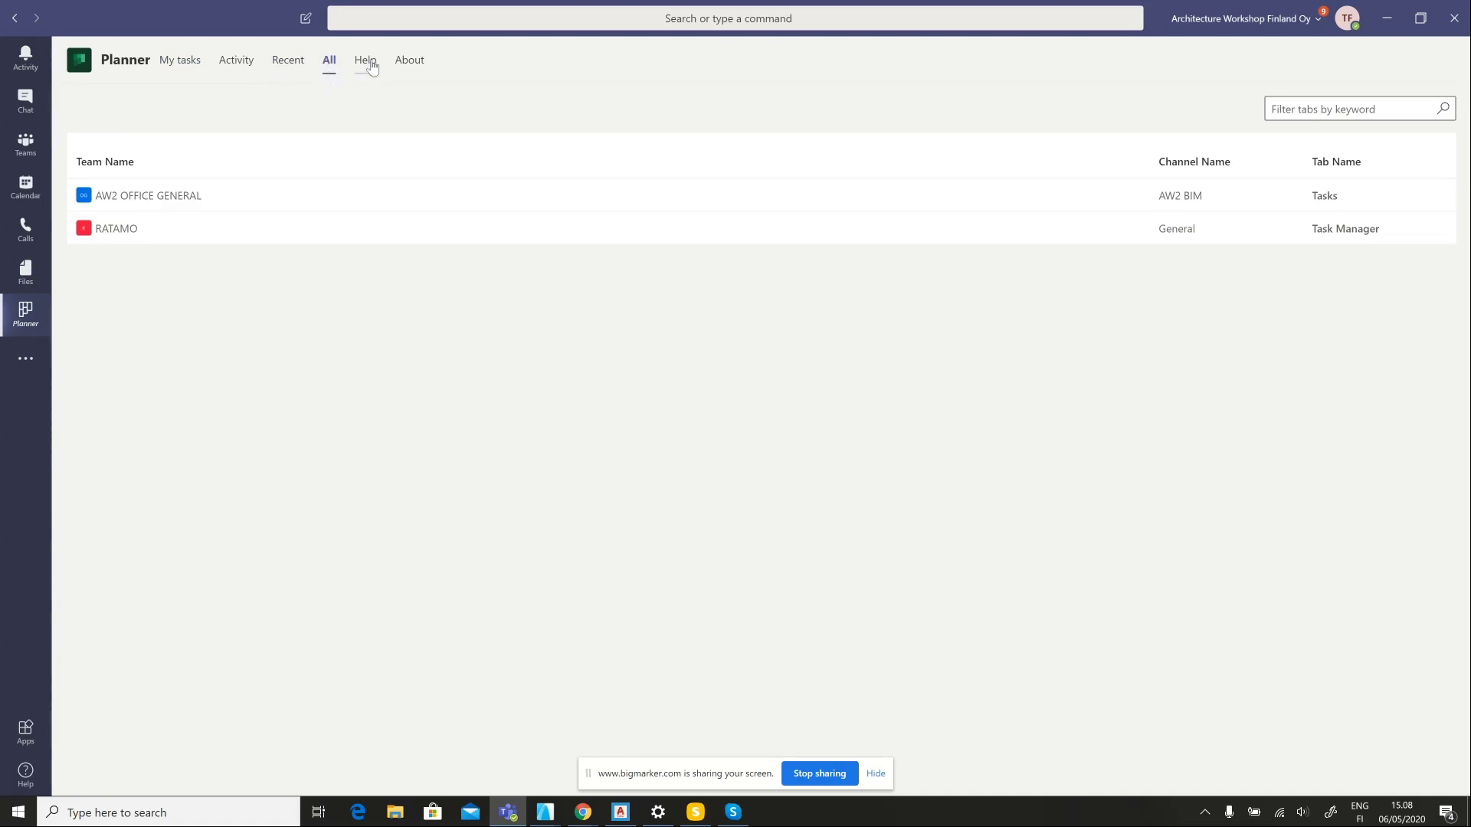
left_click(214, 224)
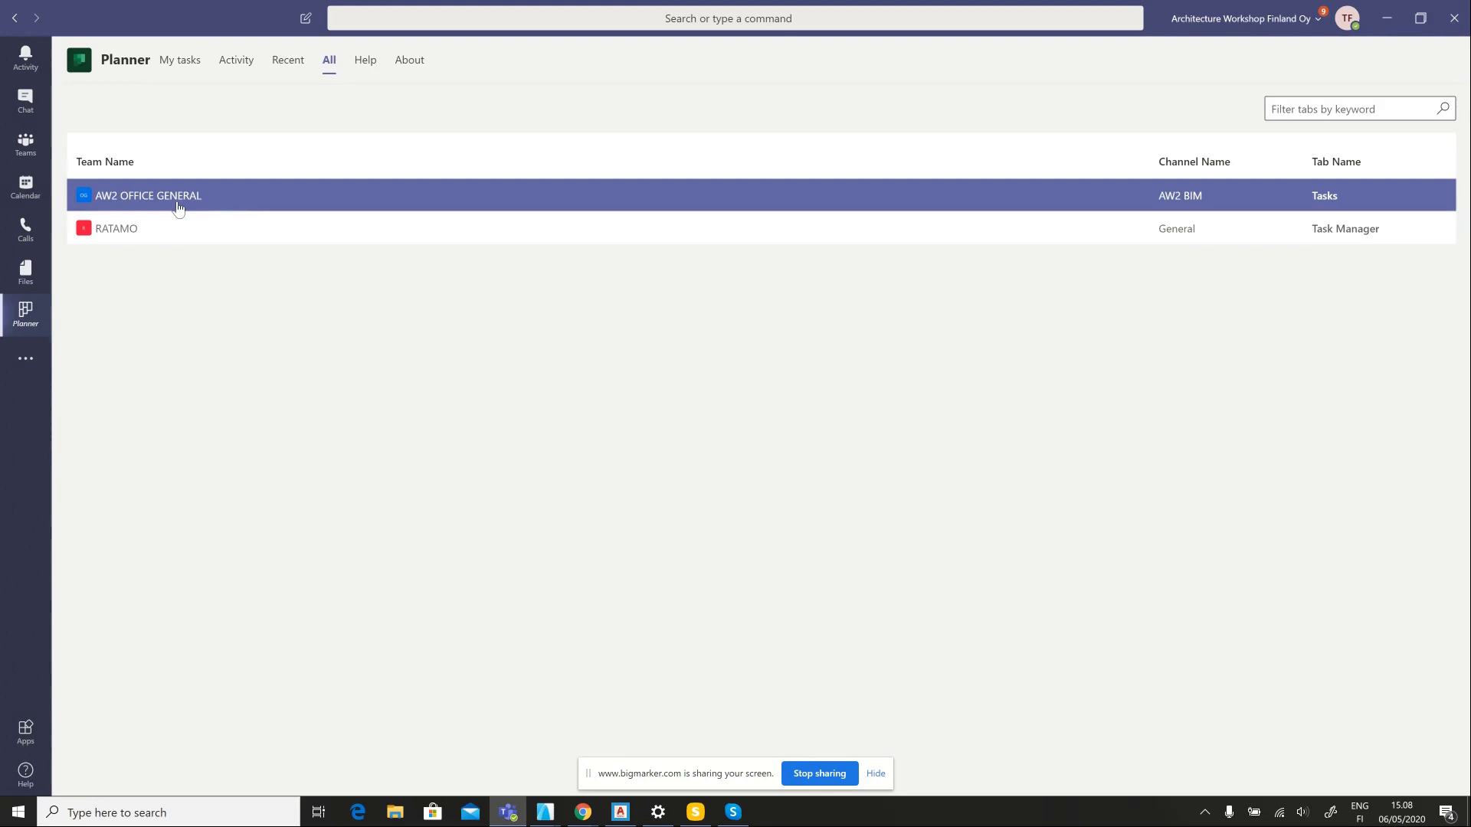
Skim the Planner help page on using Planner in Microsoft Teams, and return to the My tasks overview
left_click(366, 60)
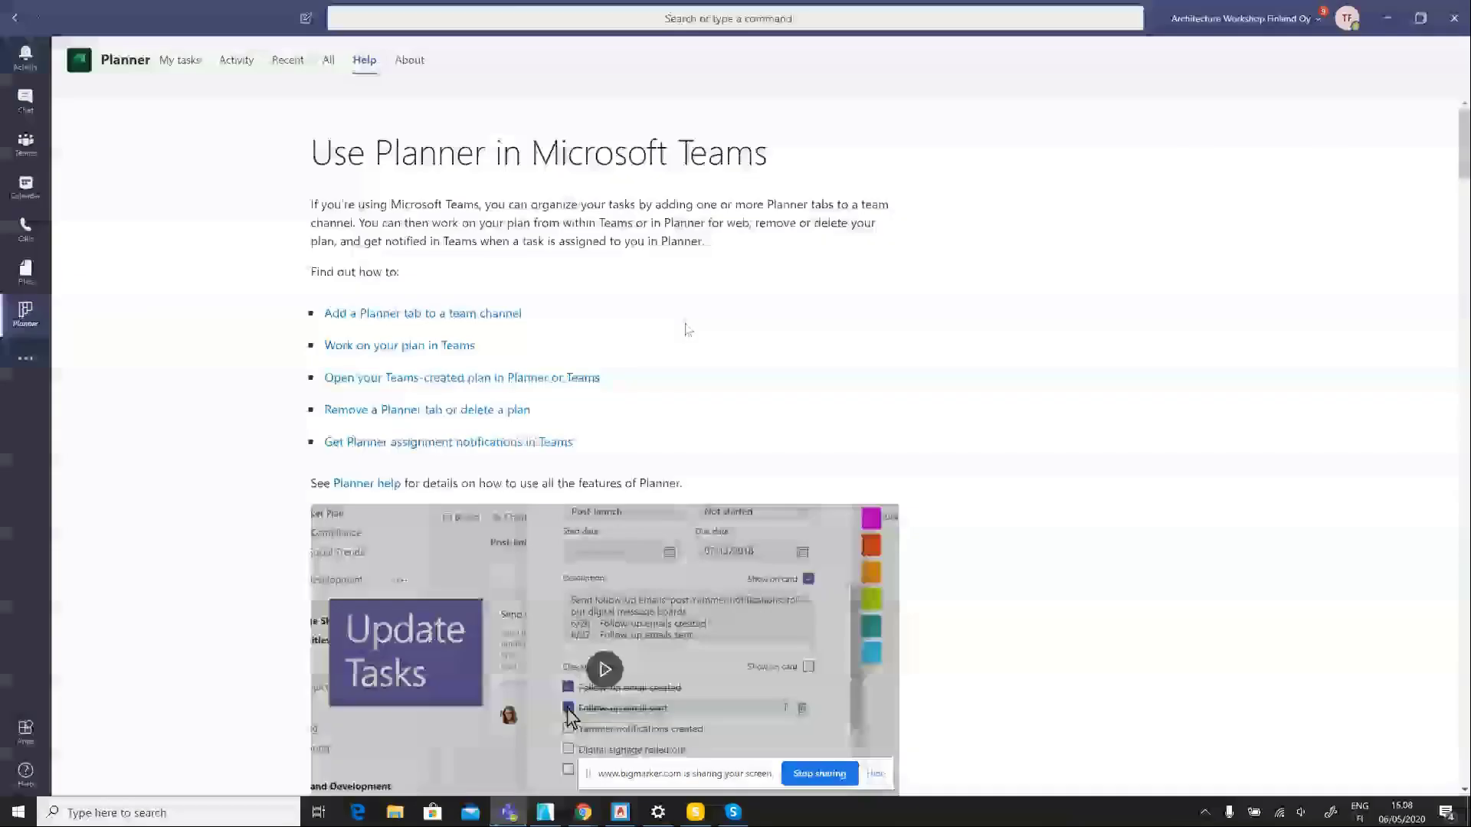
scroll(923, 322, "down", 1)
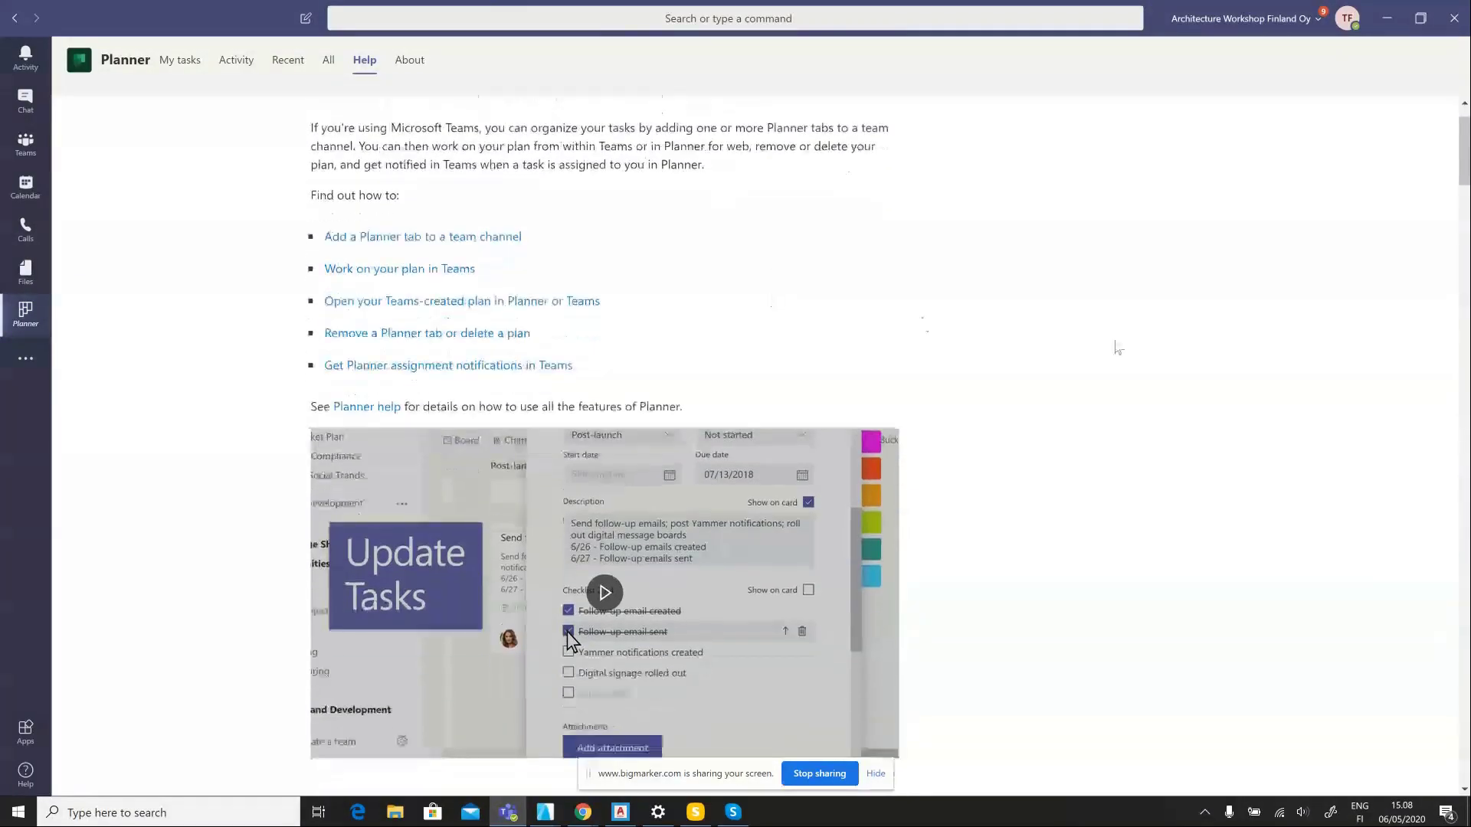
scroll(1117, 349, "down", 3)
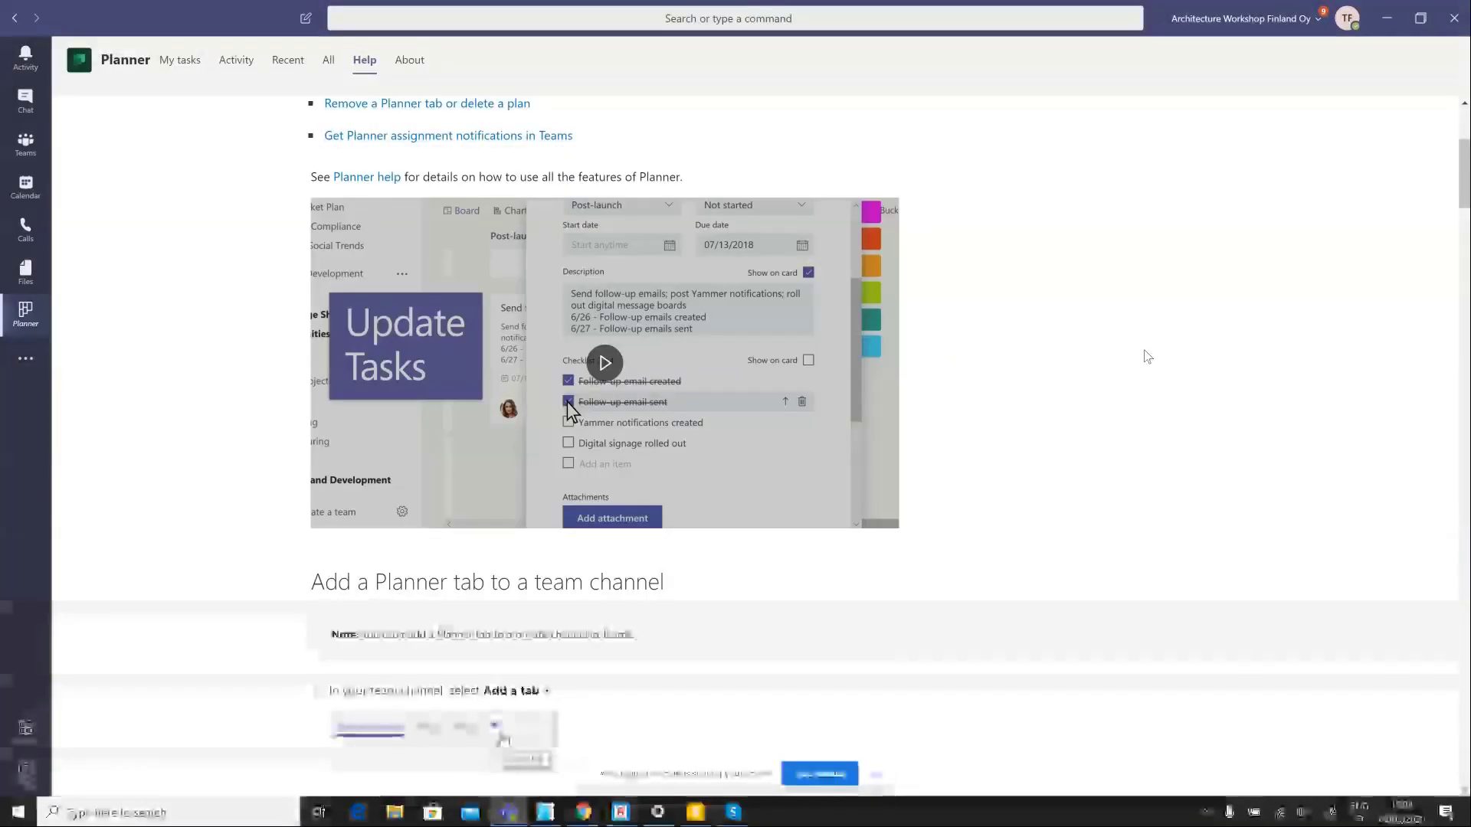
scroll(1129, 433, "up", 1)
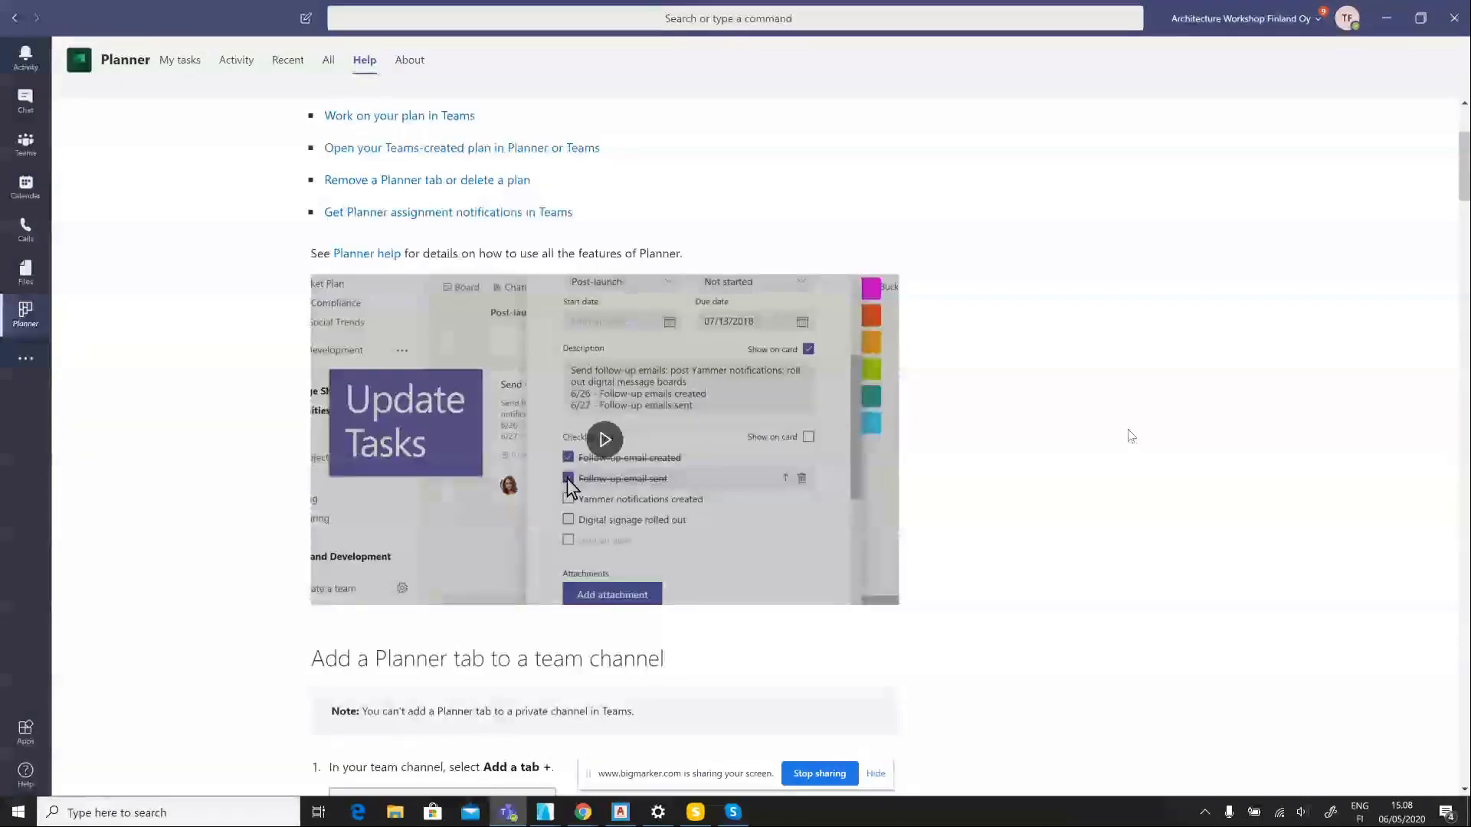
scroll(1131, 435, "up", 3)
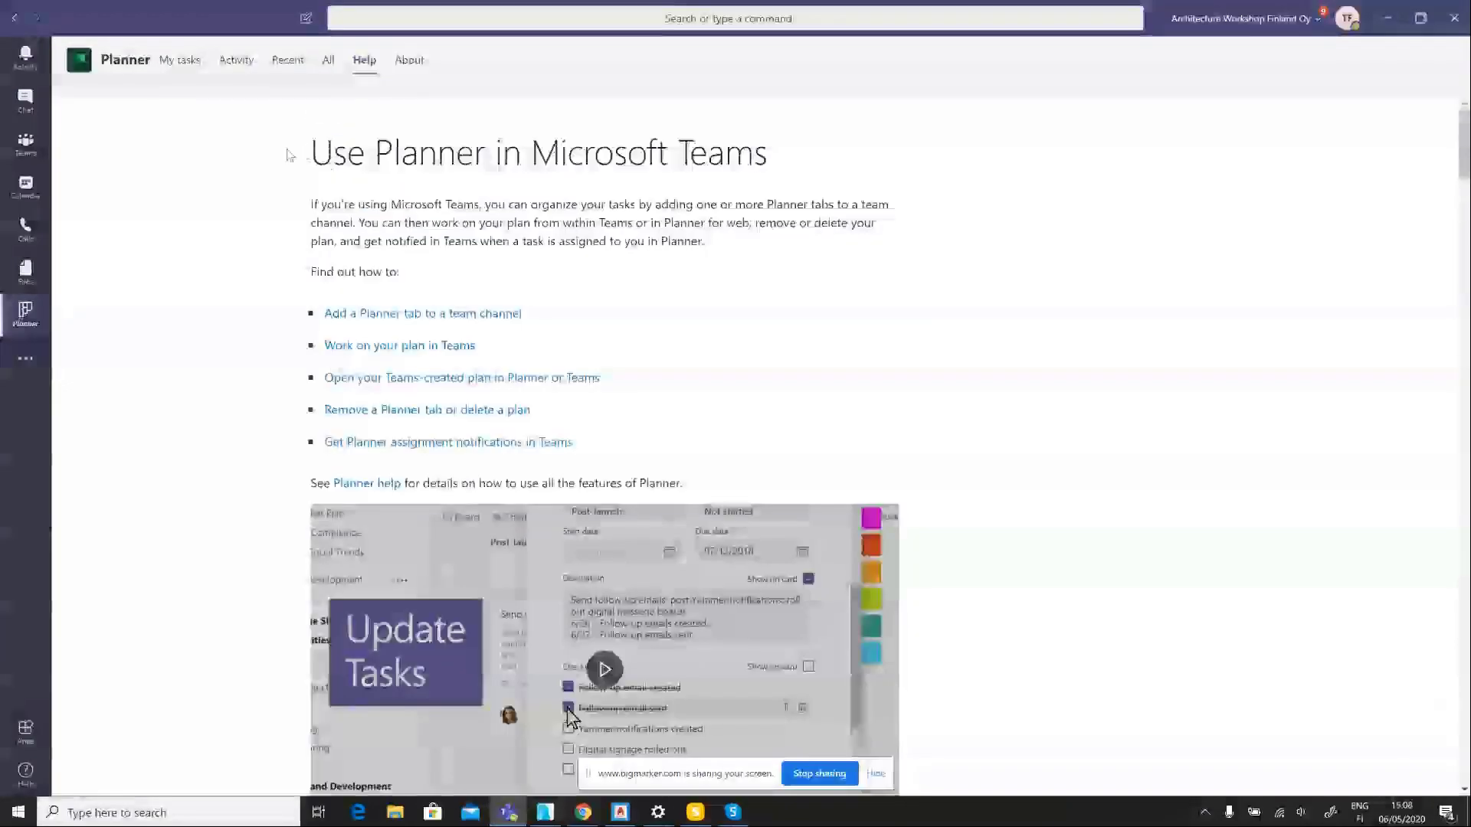
left_click(182, 73)
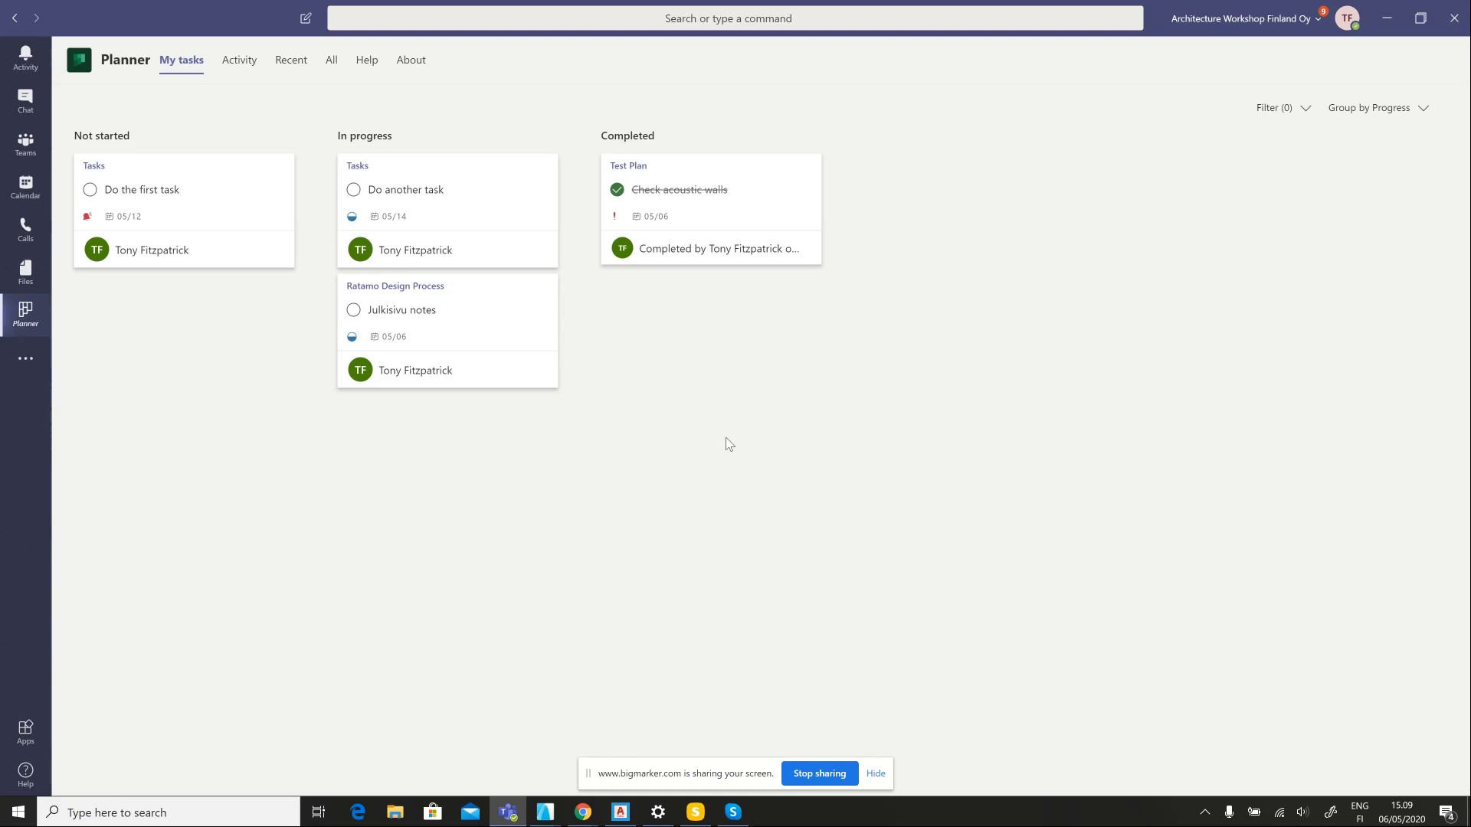
Switch to the Tasks plan in the Chrome browser and stop sharing the screen with the webinar
left_click(584, 818)
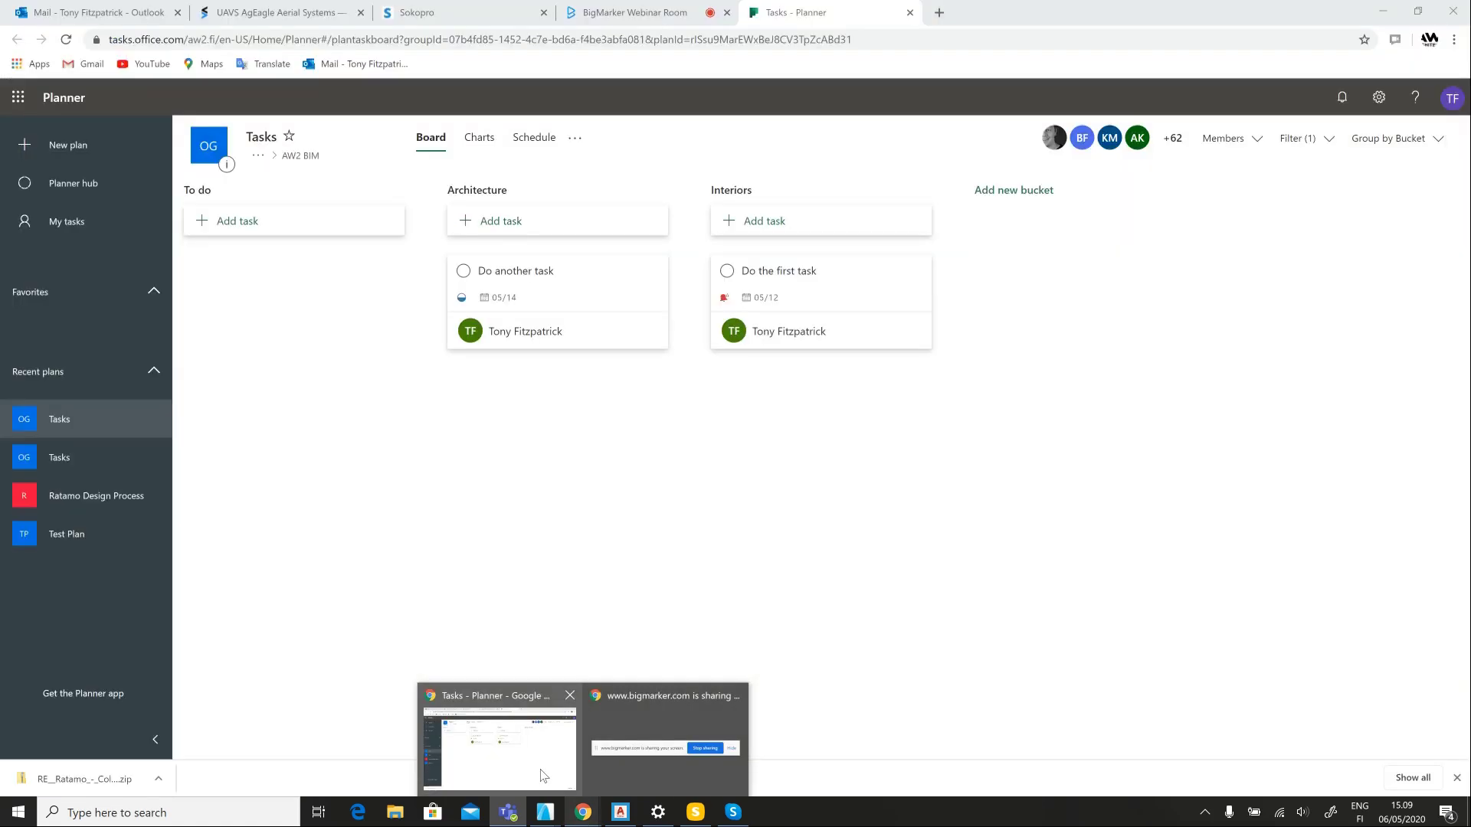
left_click(543, 777)
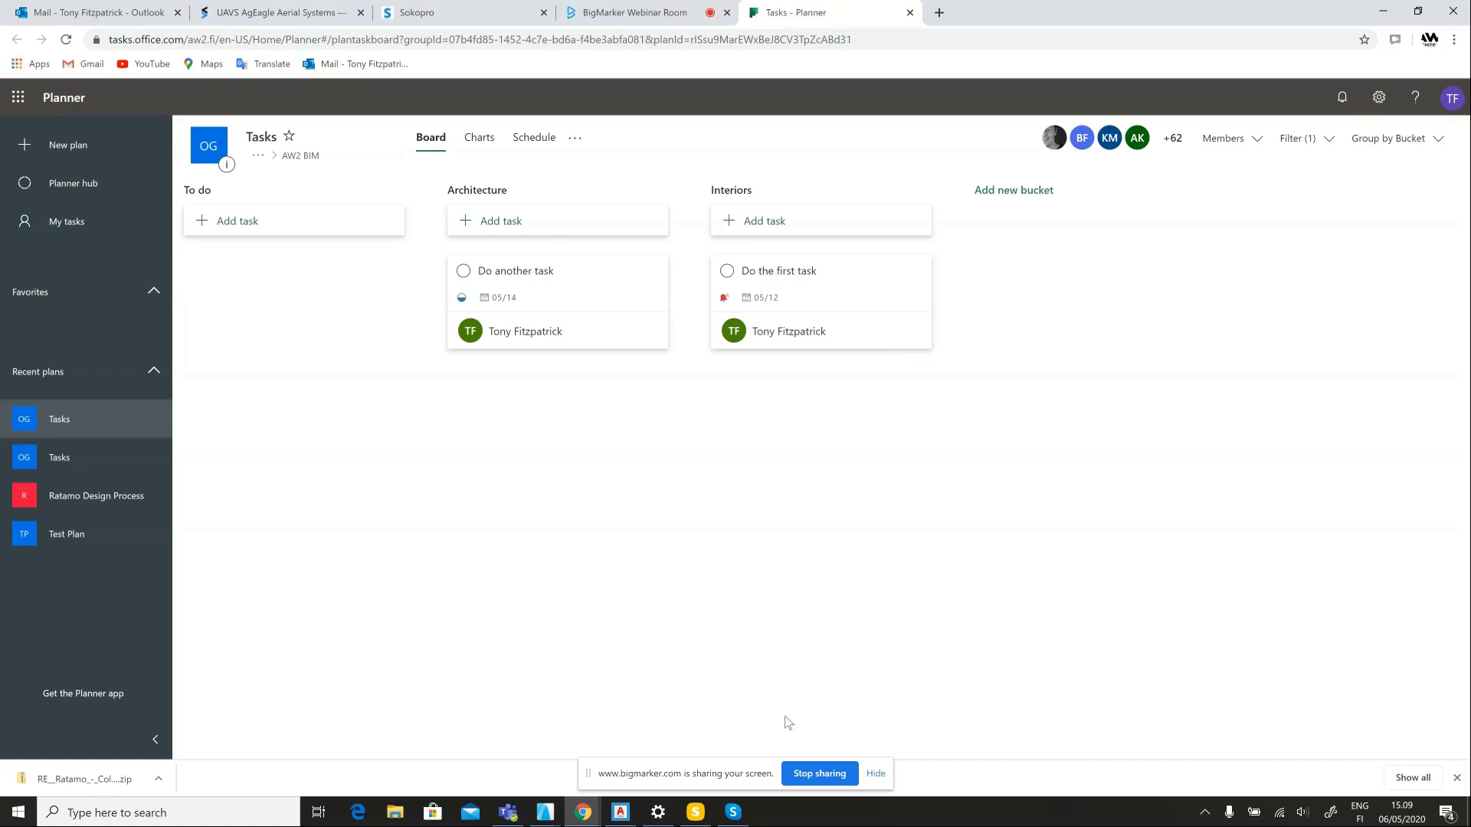
left_click(812, 775)
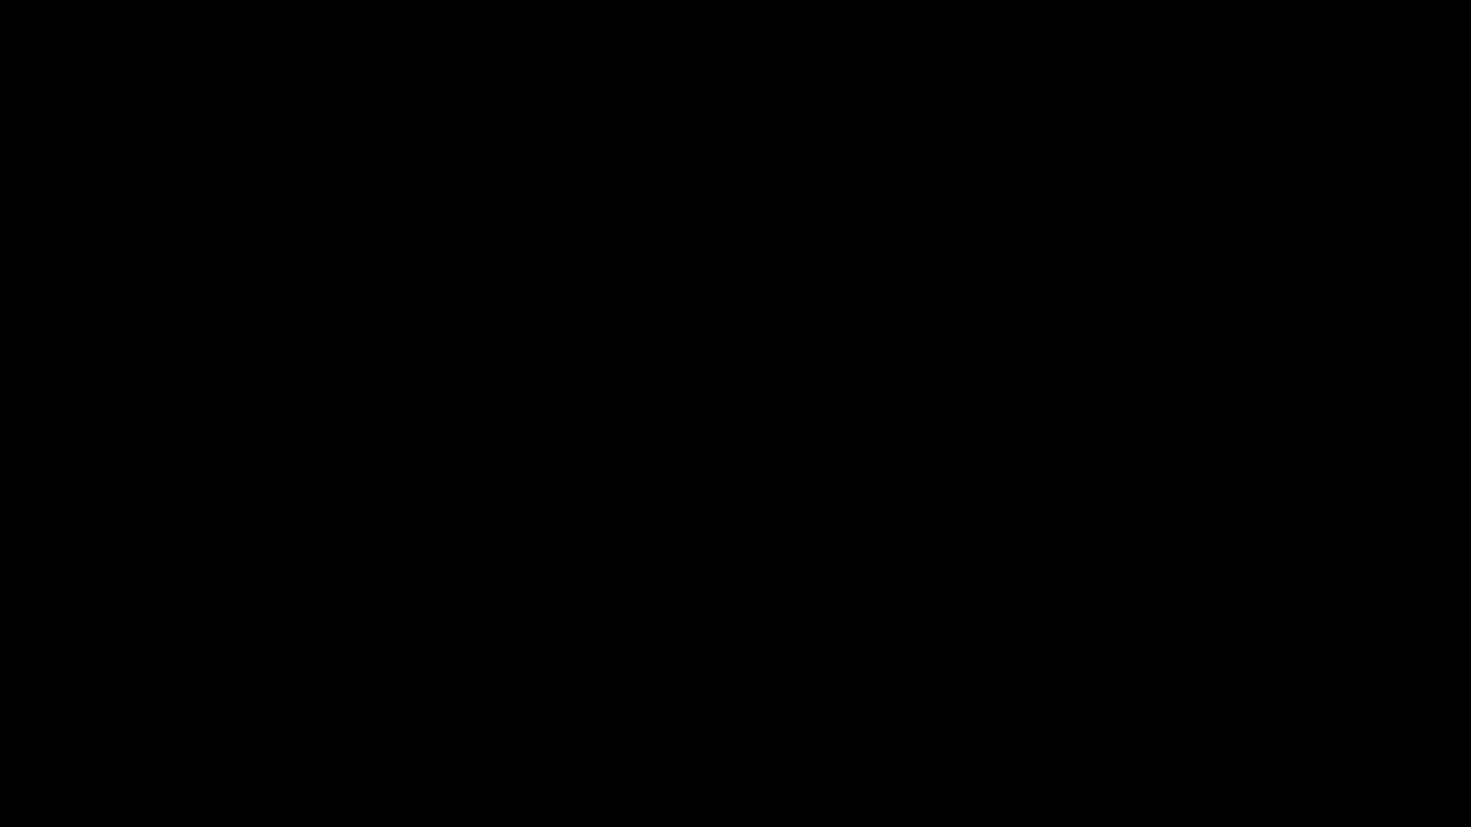